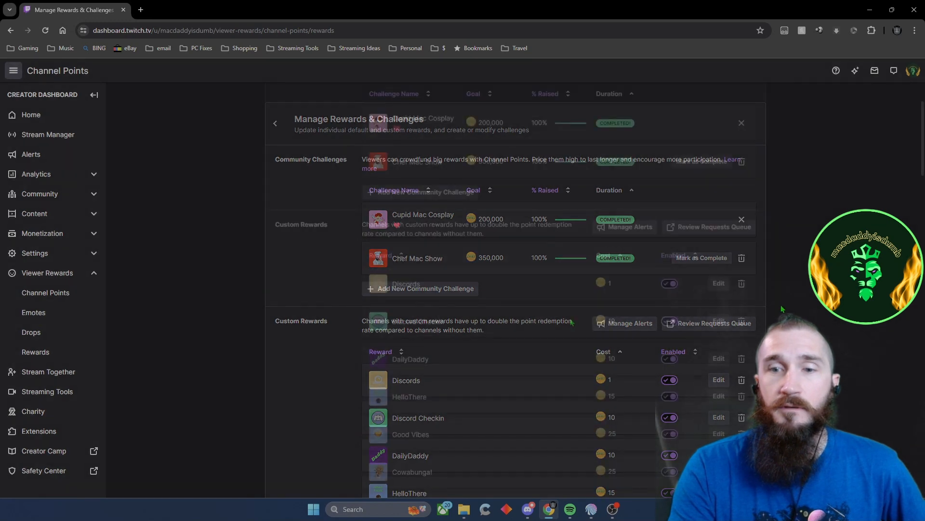
Start a new custom channel point reward and name it "Discords"
scroll(427, 220, "down", 8)
scroll(427, 220, "down", 15)
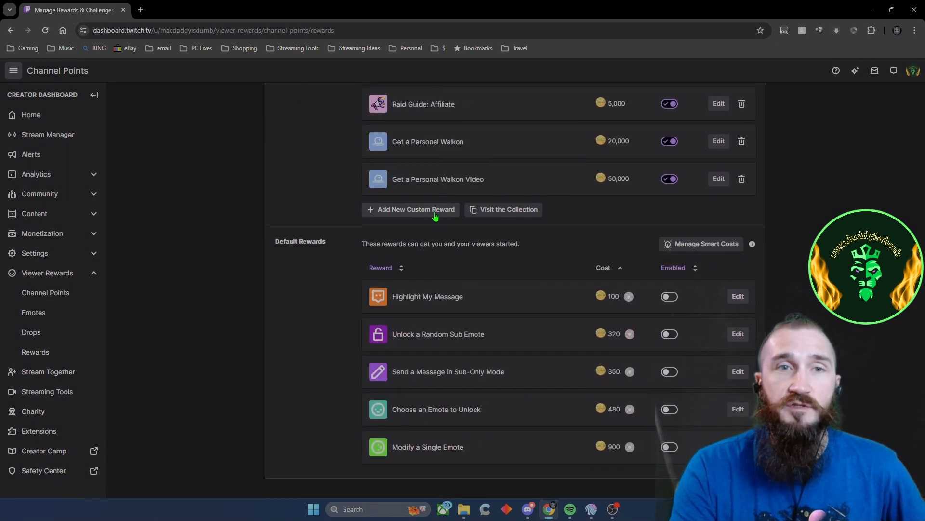
left_click(431, 211)
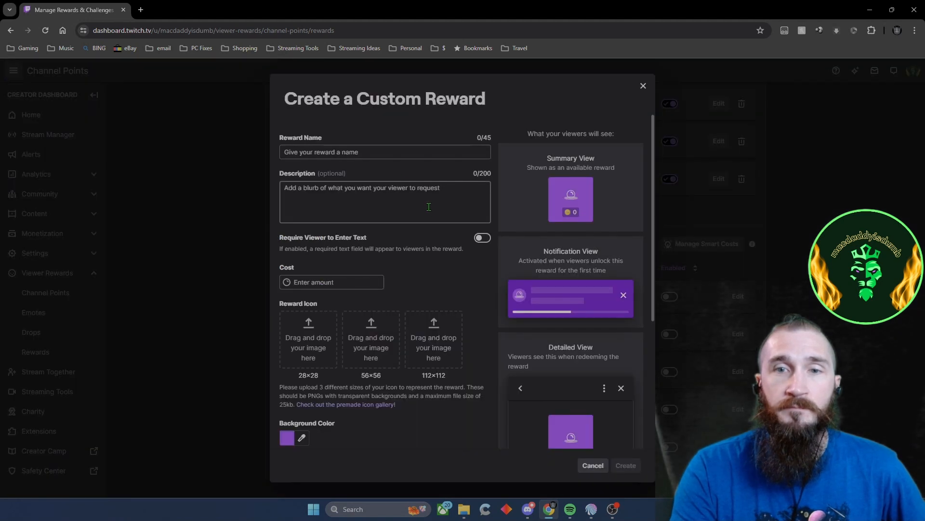
left_click(385, 157)
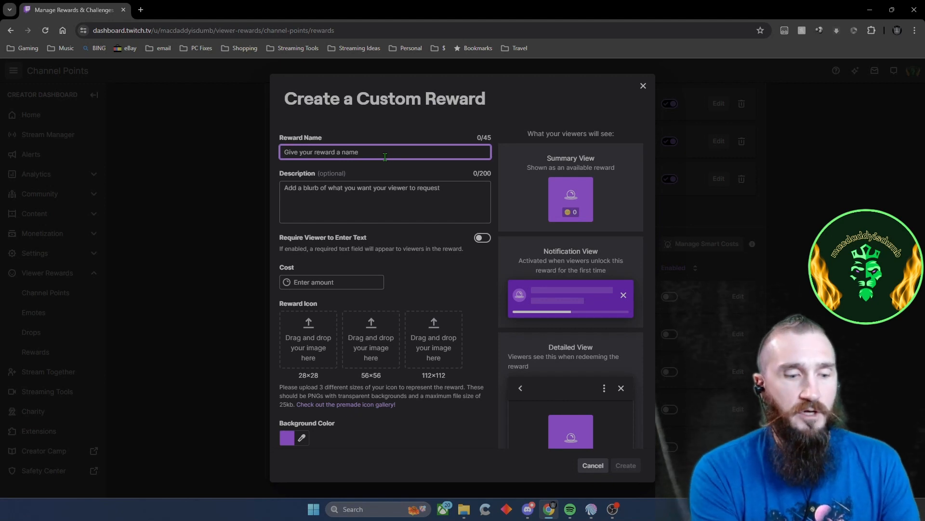
type("D")
key("BackSpace")
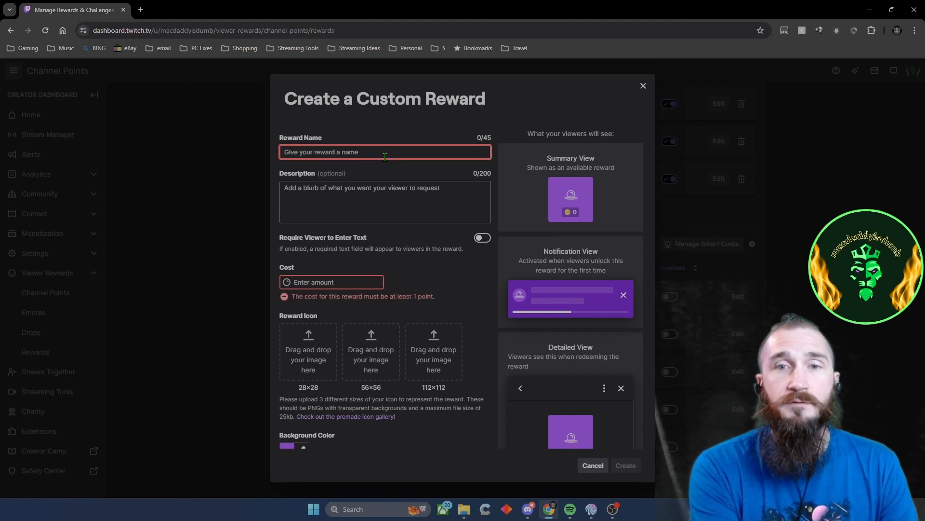
type("Discords")
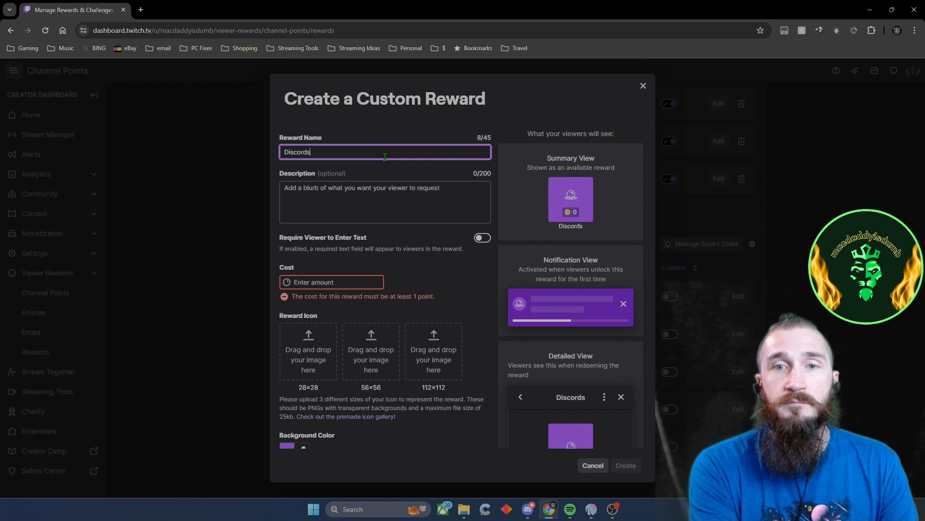
Enter the reward description "Please use numbers only: 0 - Macnificent Corner | 1 - Player's Club"
key("Tab")
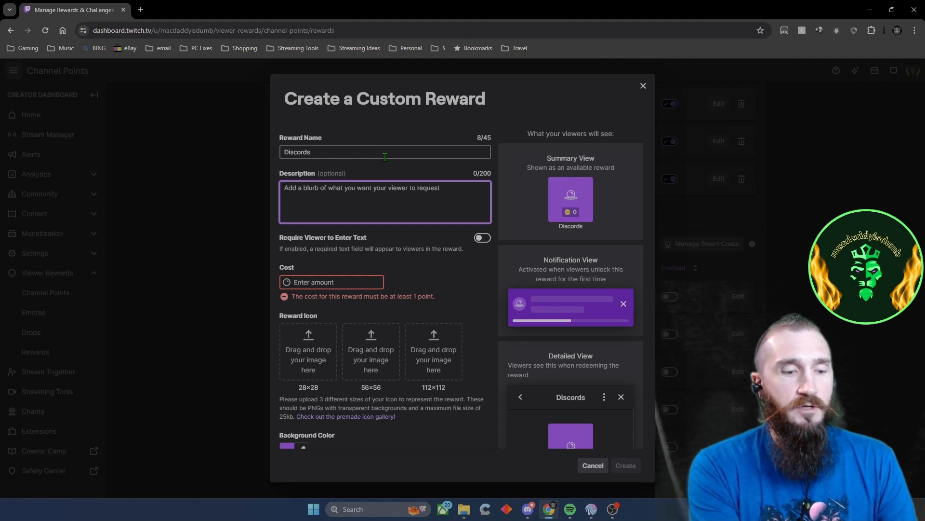
type("Pleas")
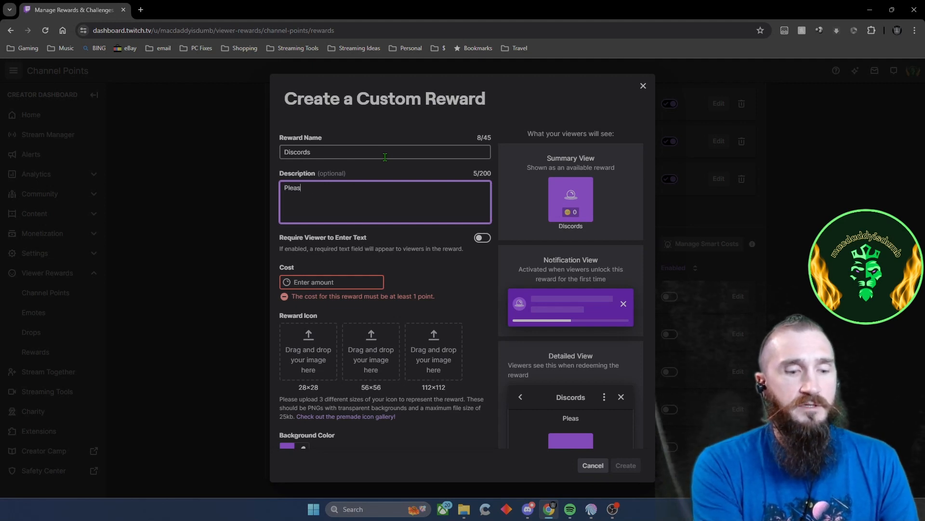
type("e use numbers")
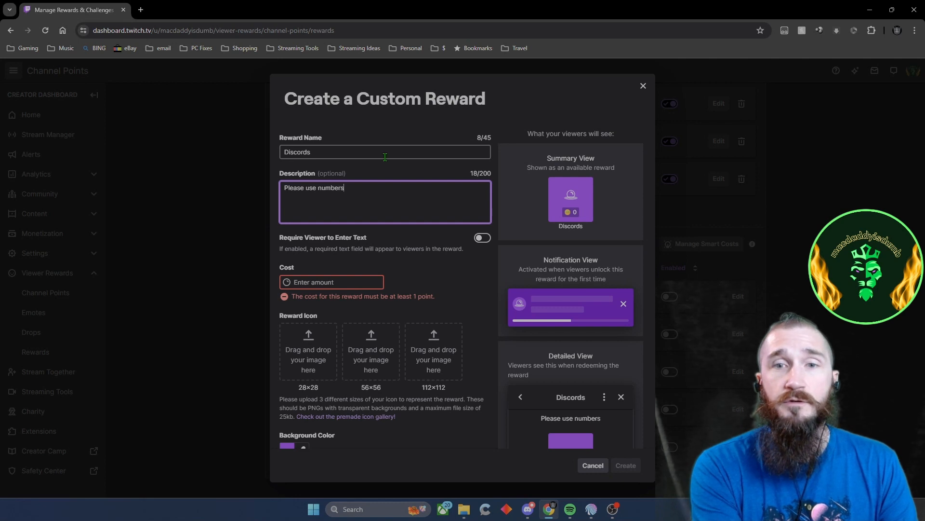
type(" only")
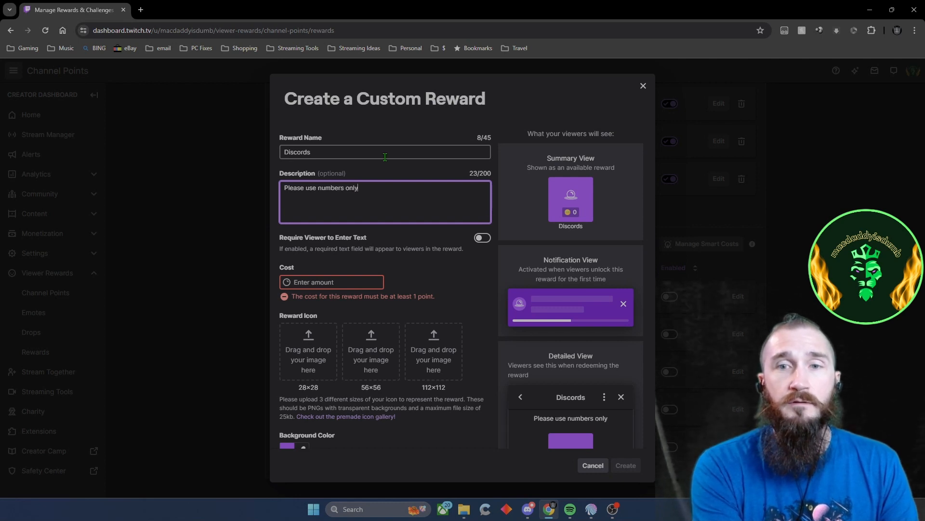
type(": ")
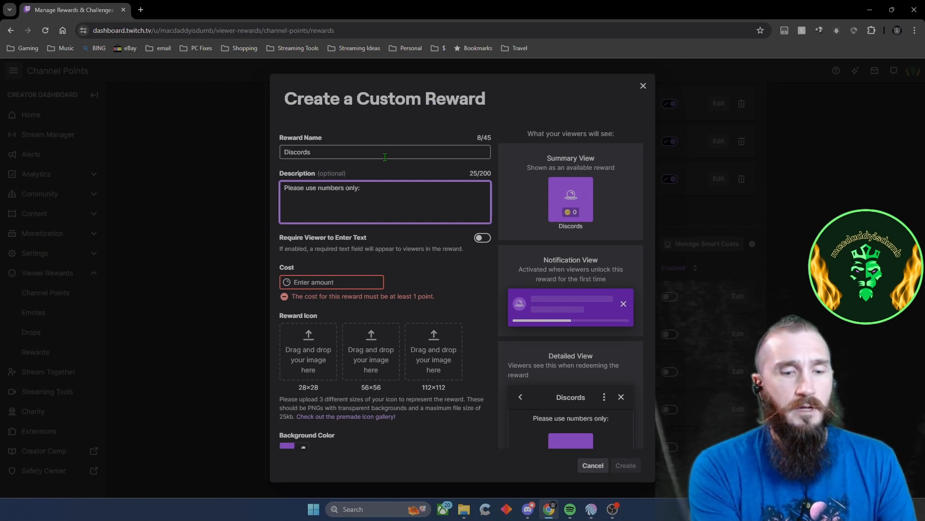
type("0 - ")
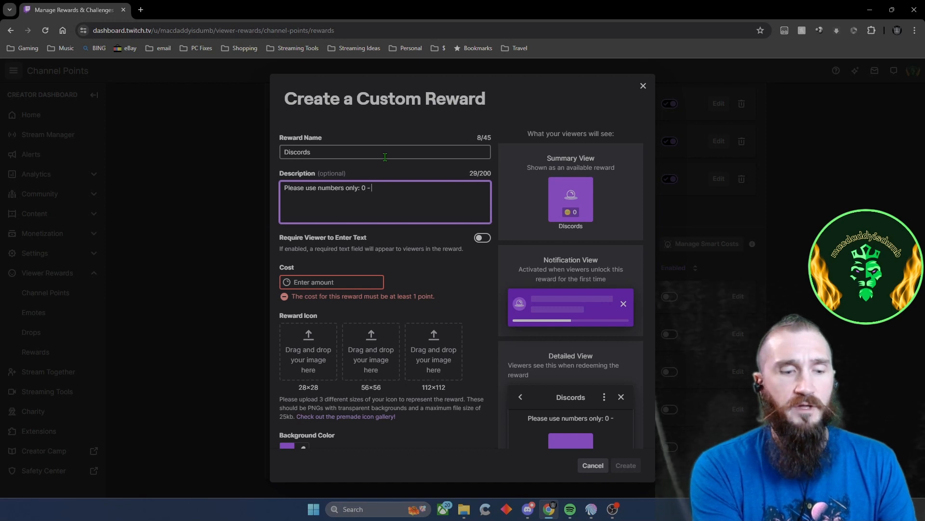
type("Mac")
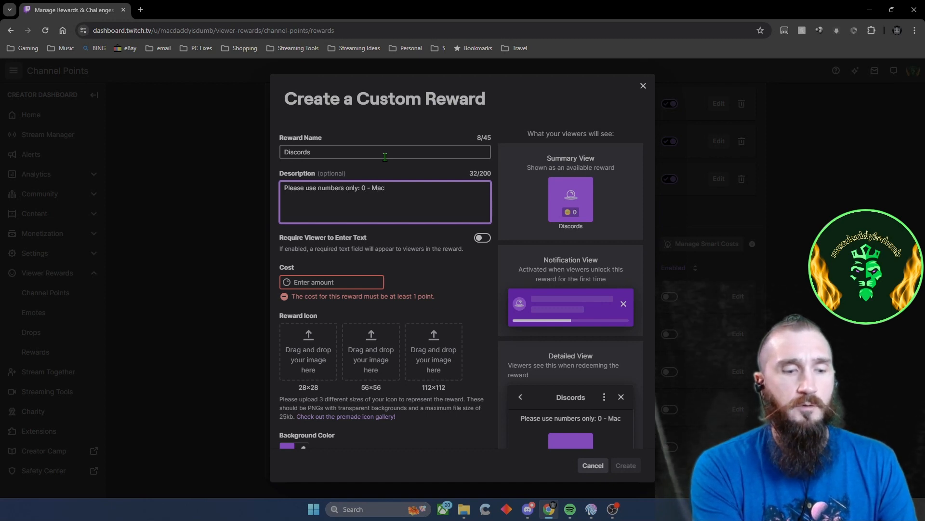
type("nificent Co")
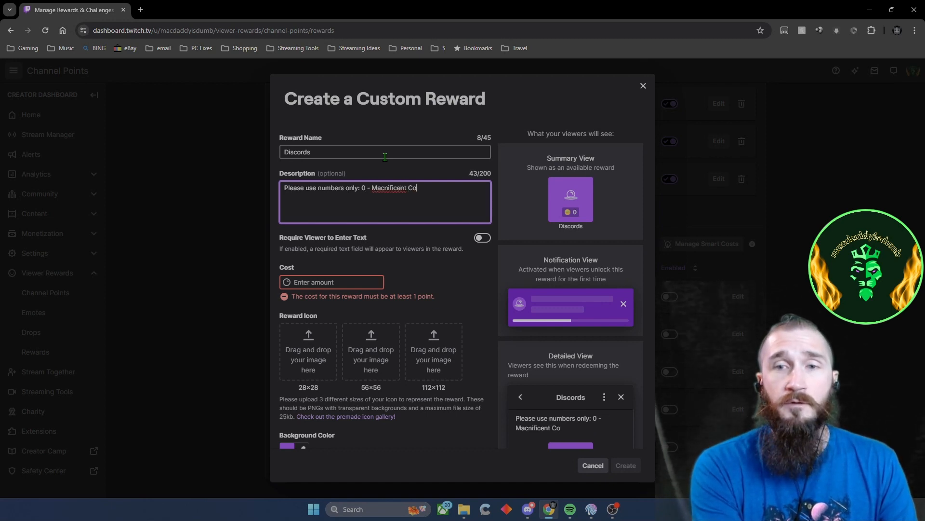
type("rner")
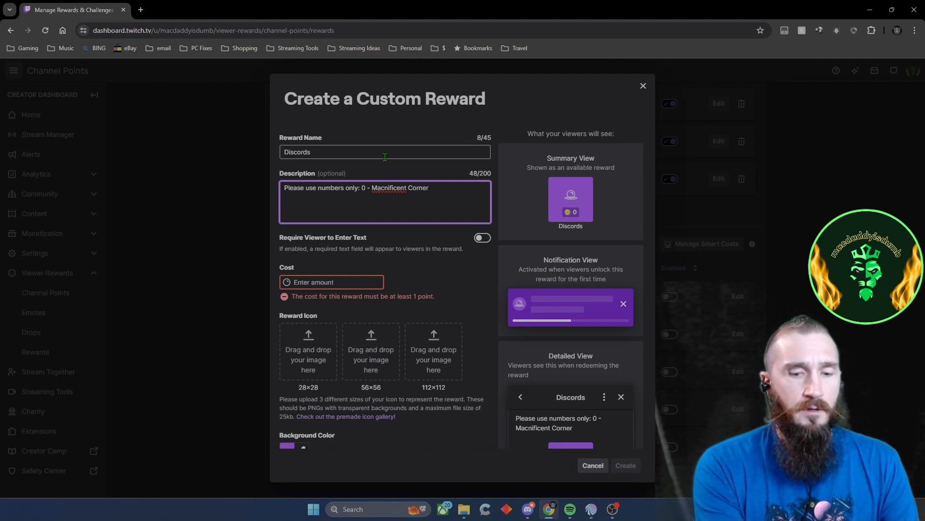
type(" | ")
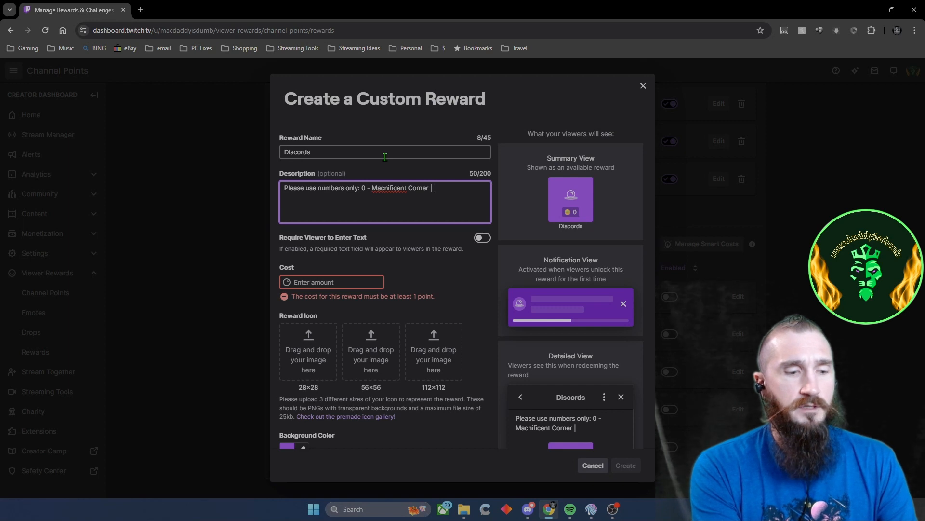
type("1")
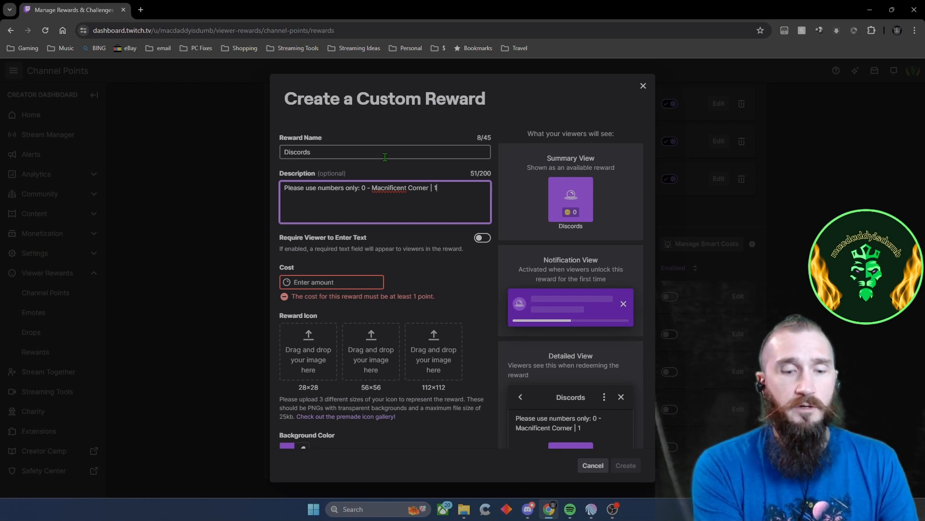
type(" - Player's ")
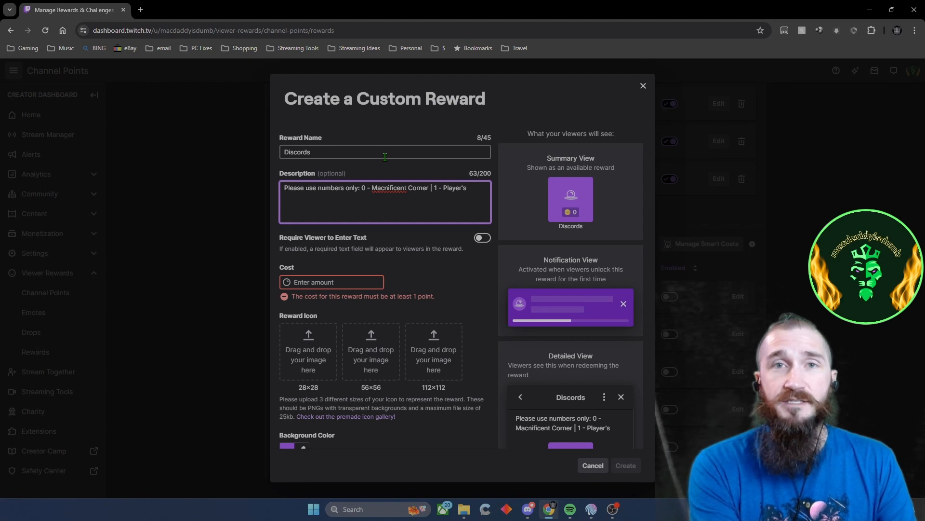
type("Club")
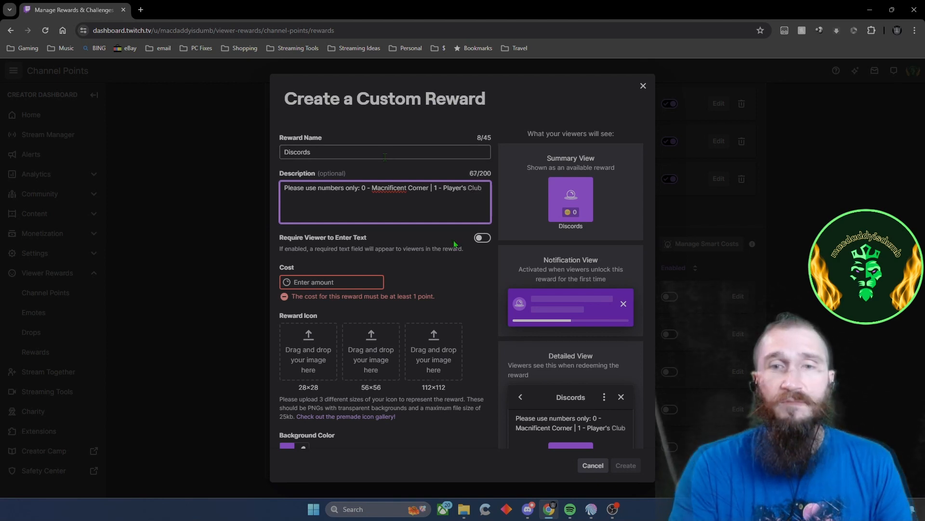
Require viewers to enter text for the Discords reward and set its cost to 1 point
left_click(483, 240)
left_click(482, 238)
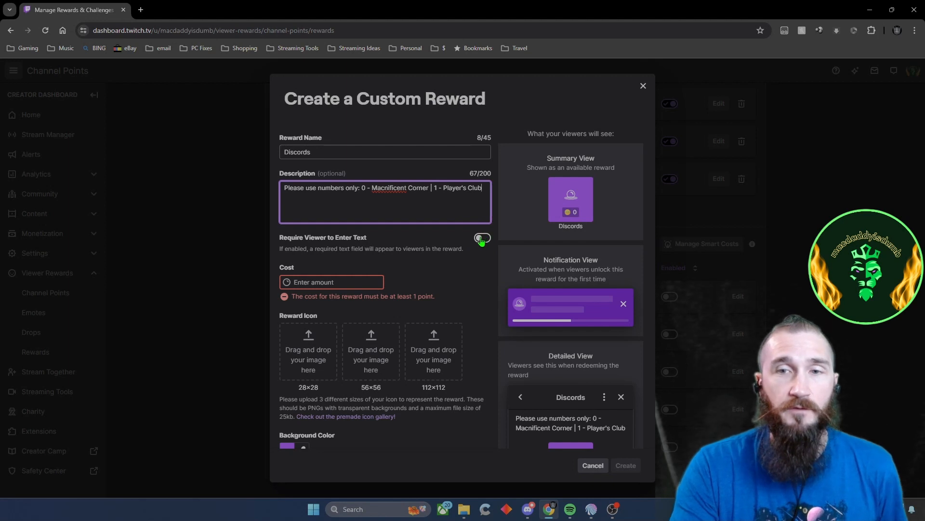
left_click(482, 239)
left_click(311, 283)
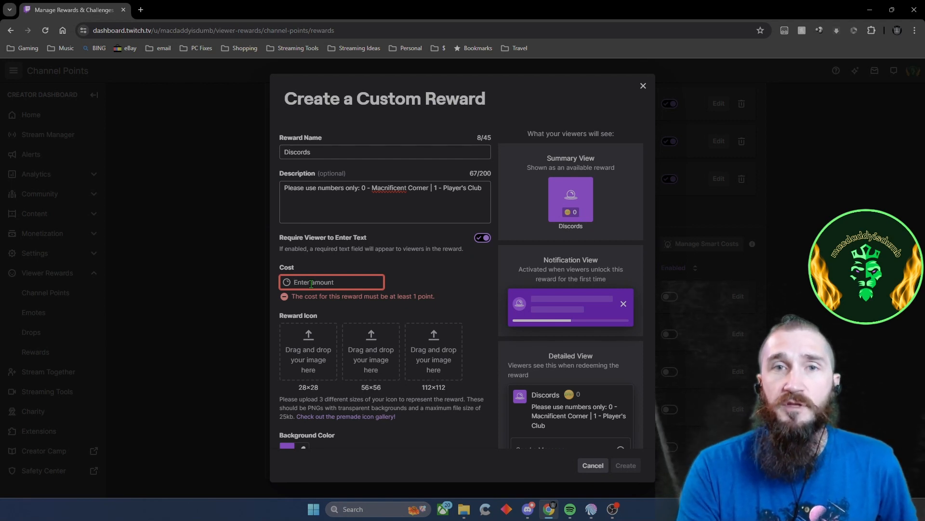
type("1")
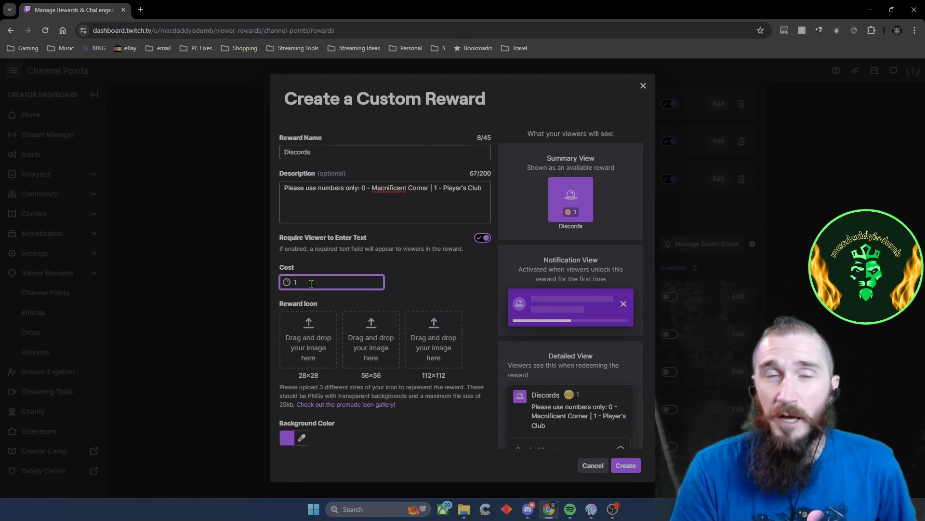
Enable cooldown and limits with 3 redemptions per user per stream, and create the Discords reward
scroll(311, 283, "down", 2)
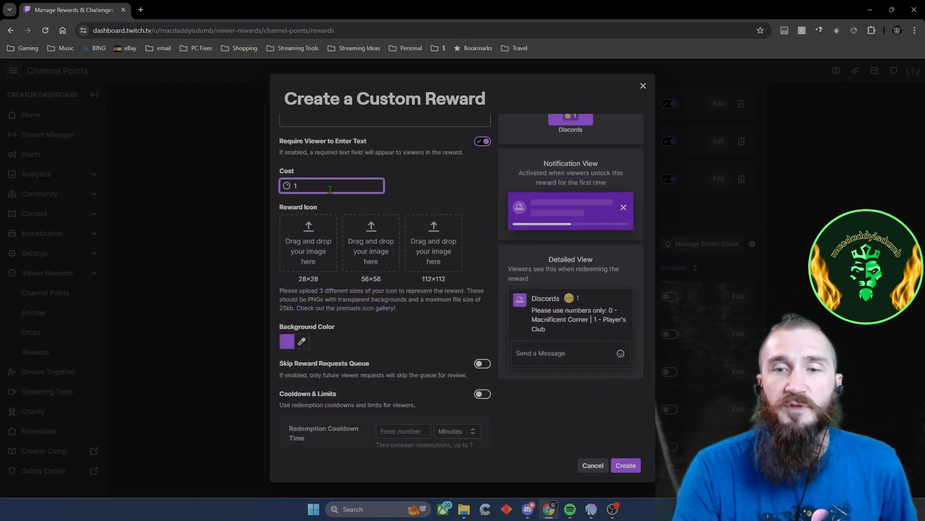
scroll(458, 385, "down", 2)
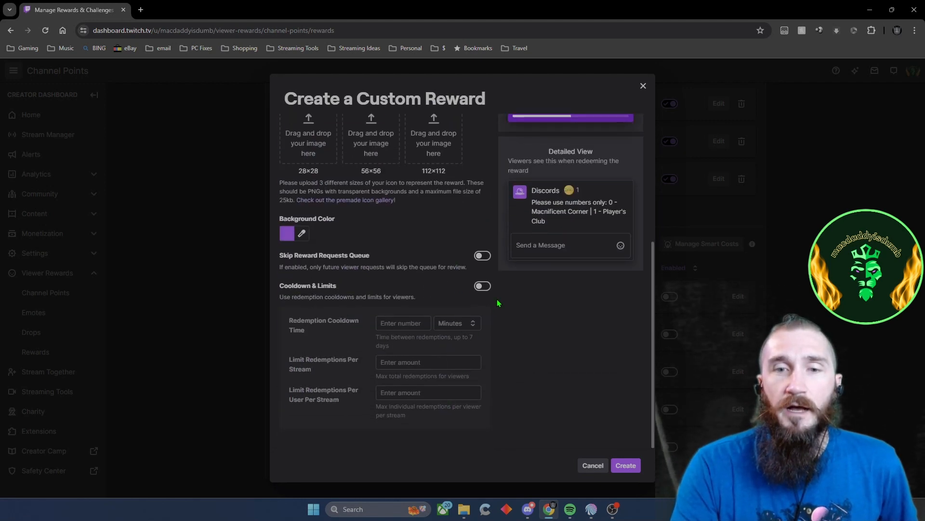
left_click(483, 287)
left_click(484, 289)
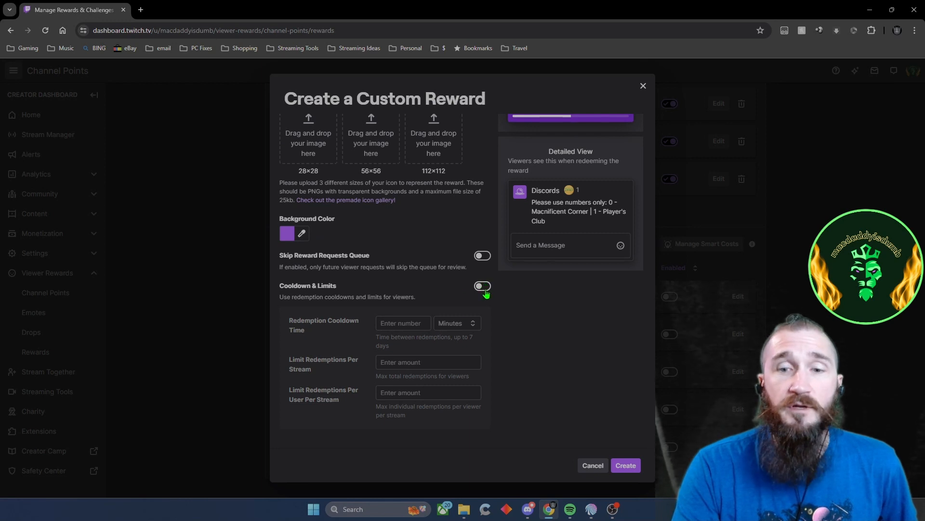
left_click(483, 286)
left_click(426, 404)
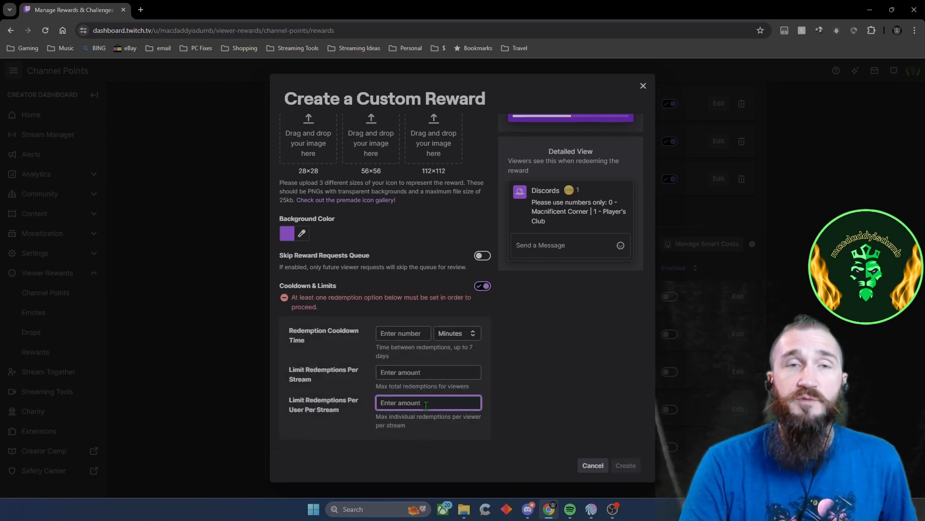
type("3")
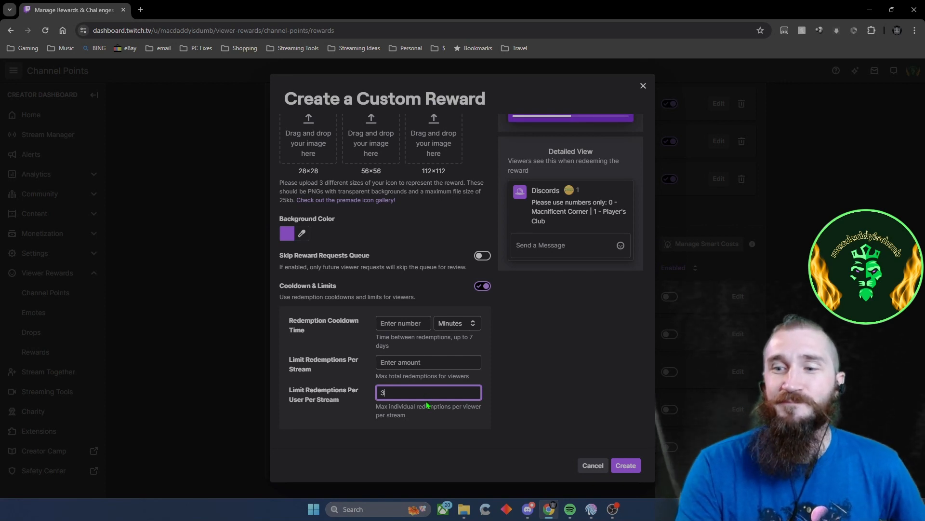
left_click(632, 466)
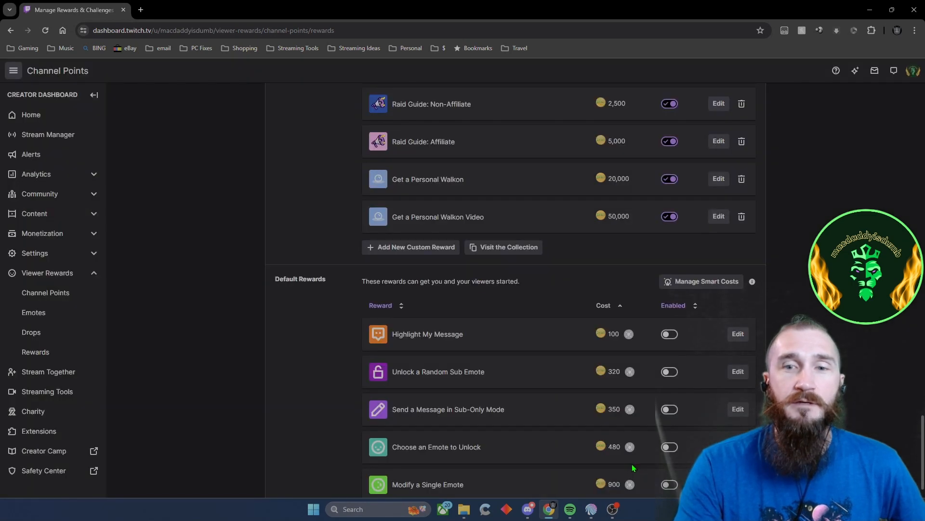
Locate the new Discords reward in the custom rewards list
scroll(345, 366, "up", 20)
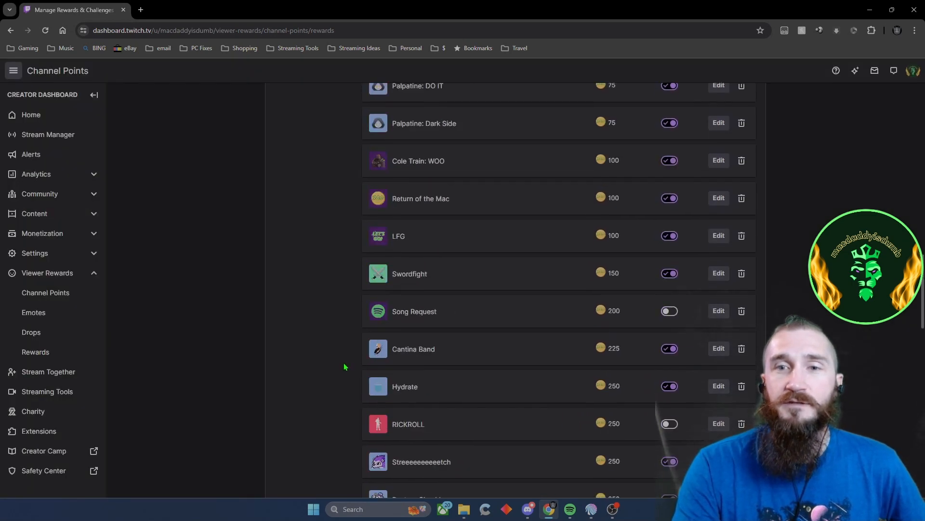
scroll(347, 374, "up", 10)
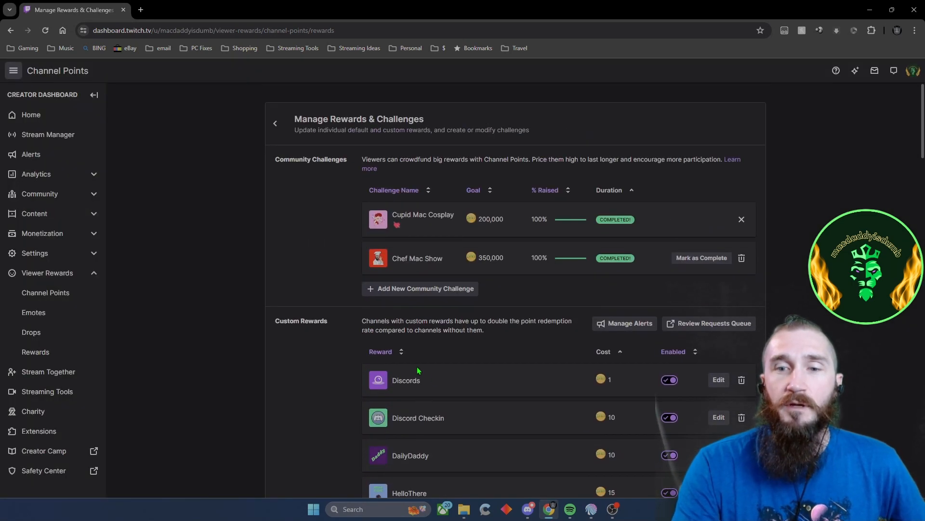
left_click_drag(447, 387, 357, 383)
left_click(487, 387)
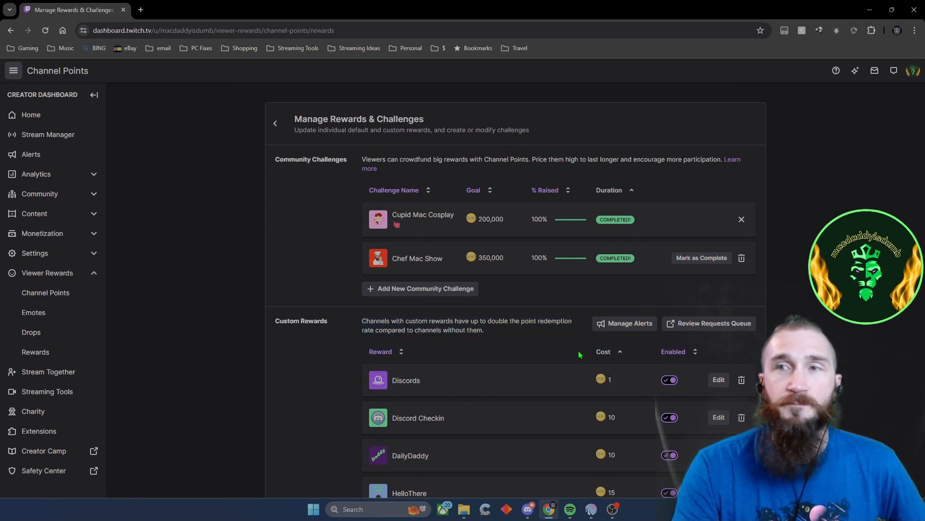
Switch to Mix It Up and start a new command for an existing reward on the Twitch Channel Points page
left_click(871, 10)
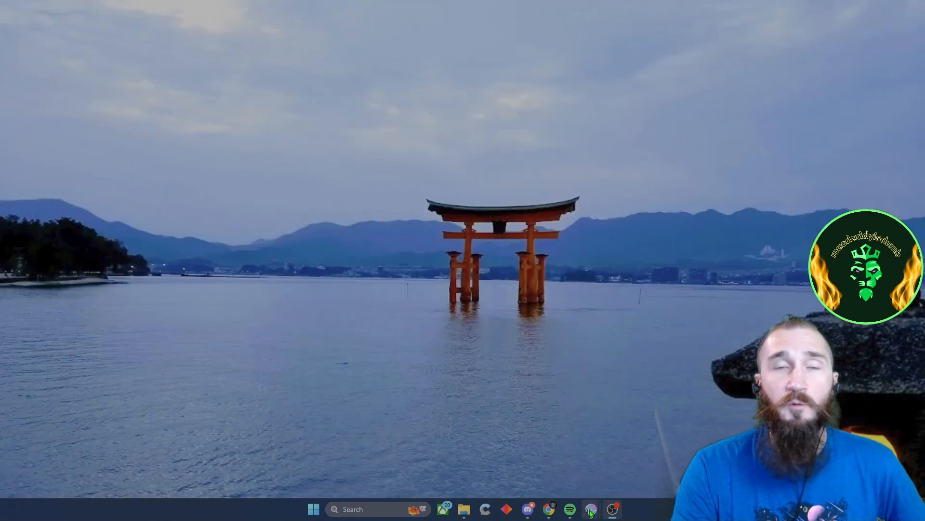
mouse_move(591, 509)
left_click(580, 471)
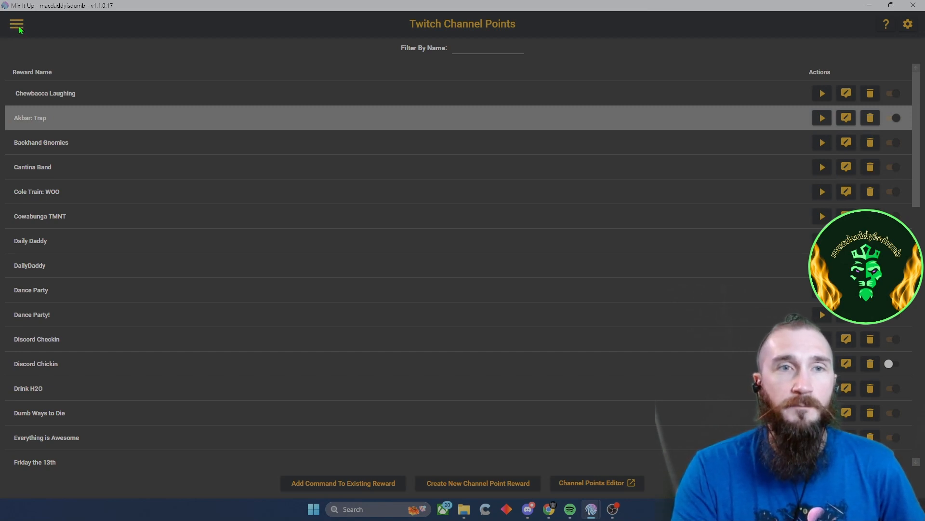
left_click(17, 27)
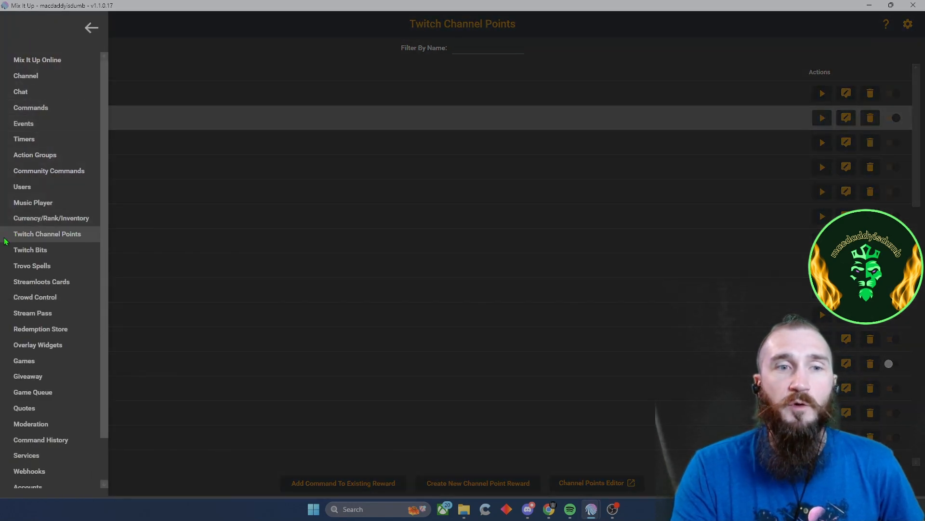
left_click(71, 241)
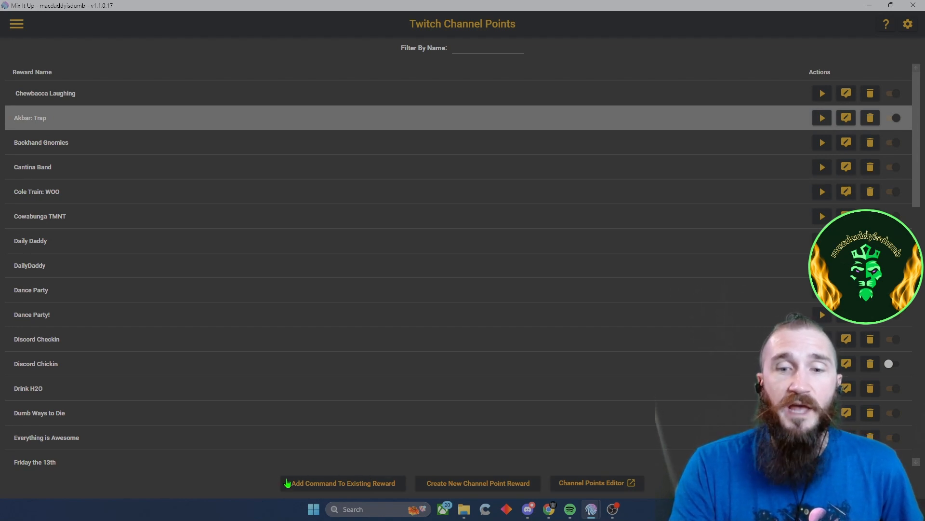
left_click(379, 489)
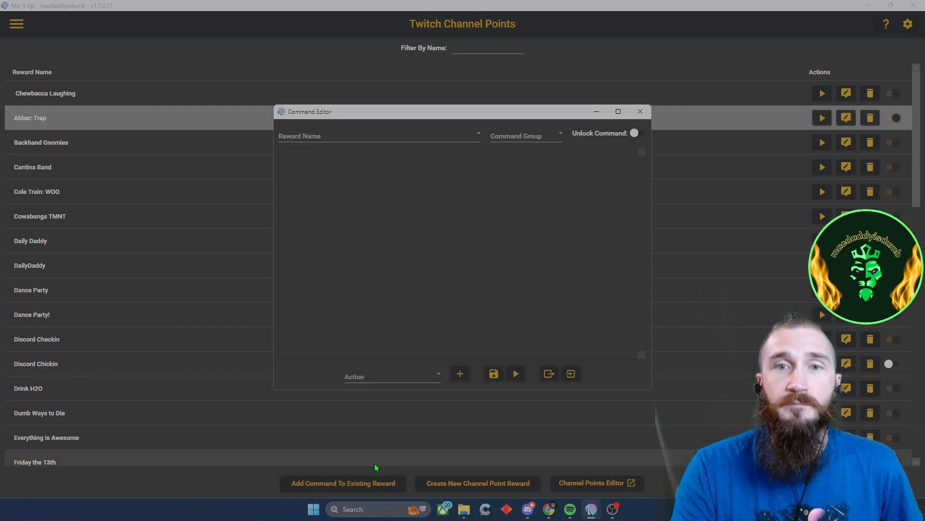
Maximize the command editor window and assign the Discords reward to the new command
double_click(471, 115)
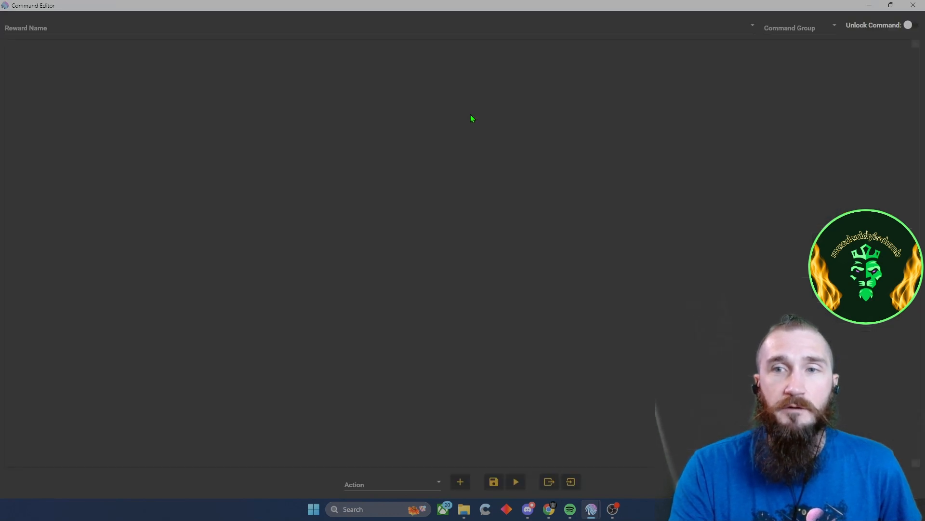
left_click(35, 28)
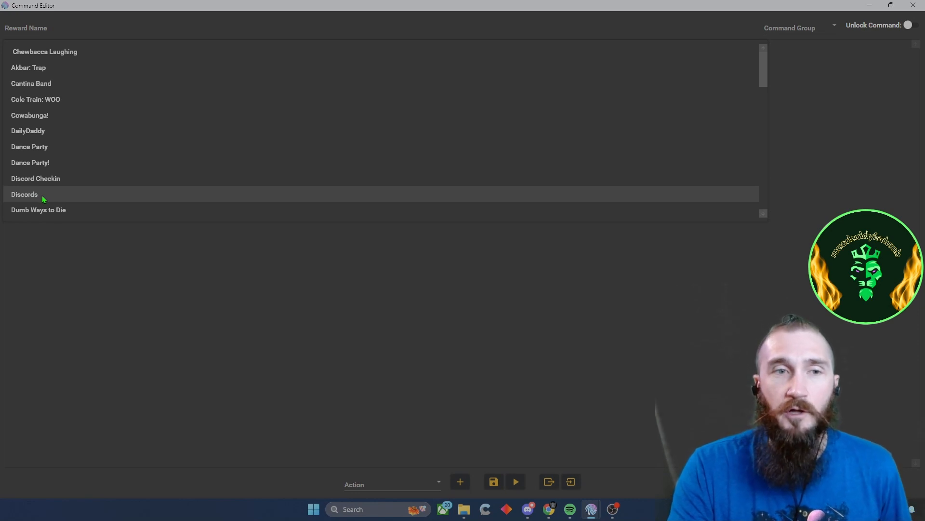
left_click(42, 195)
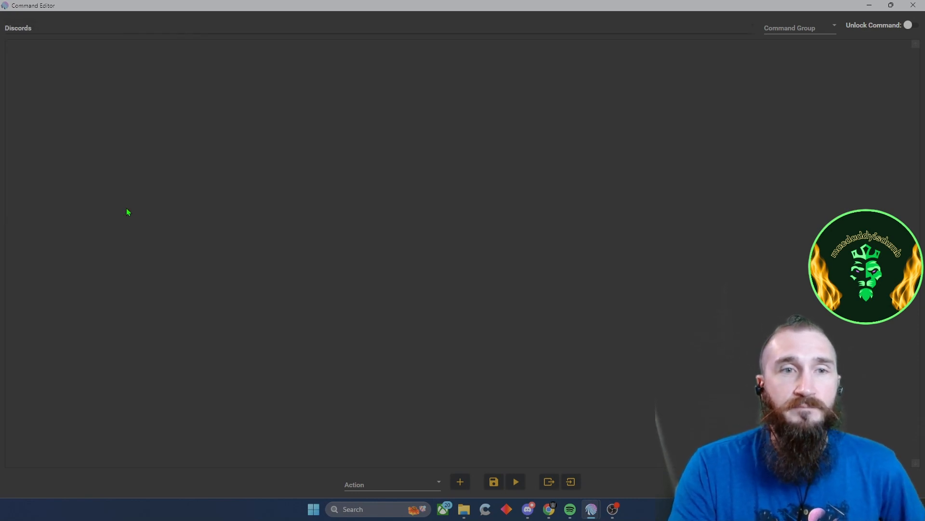
Add a Conditional action to the Discords command
left_click(427, 488)
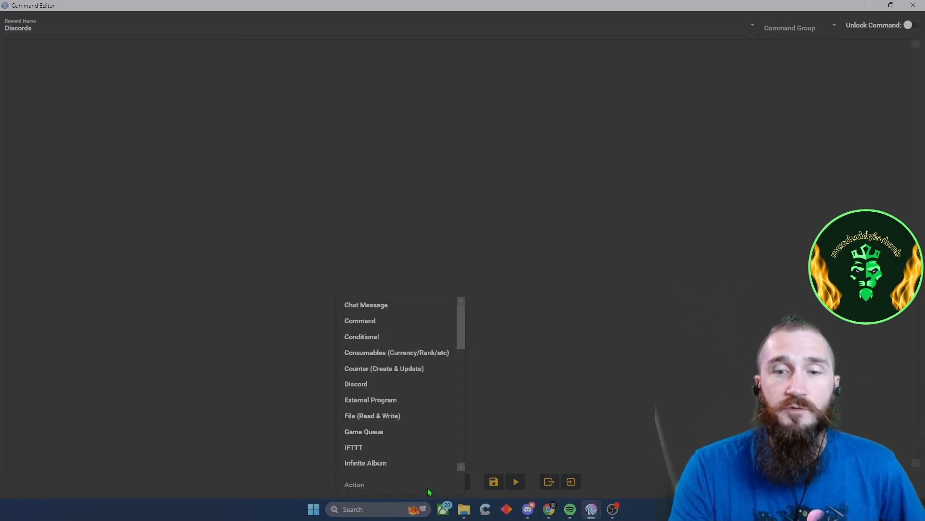
scroll(406, 440, "down", 2)
scroll(406, 434, "up", 1)
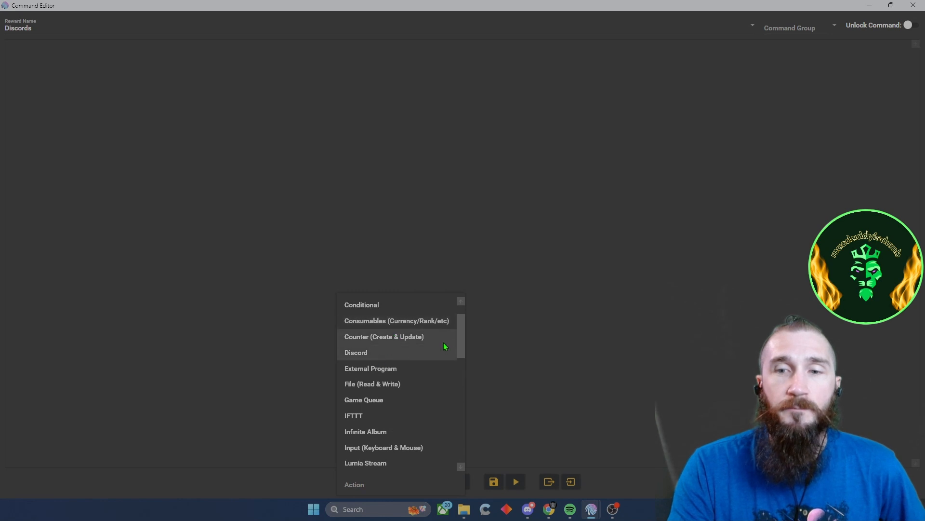
left_click_drag(463, 338, 461, 317)
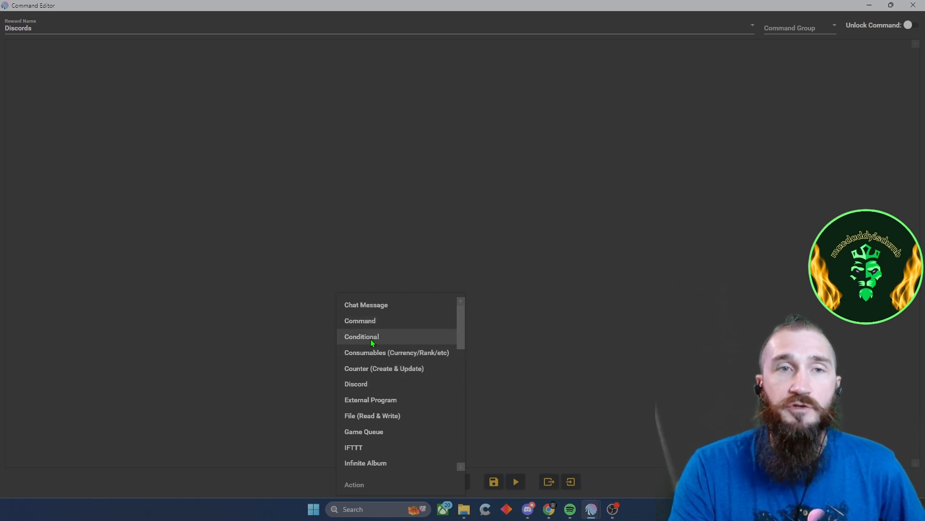
left_click(392, 338)
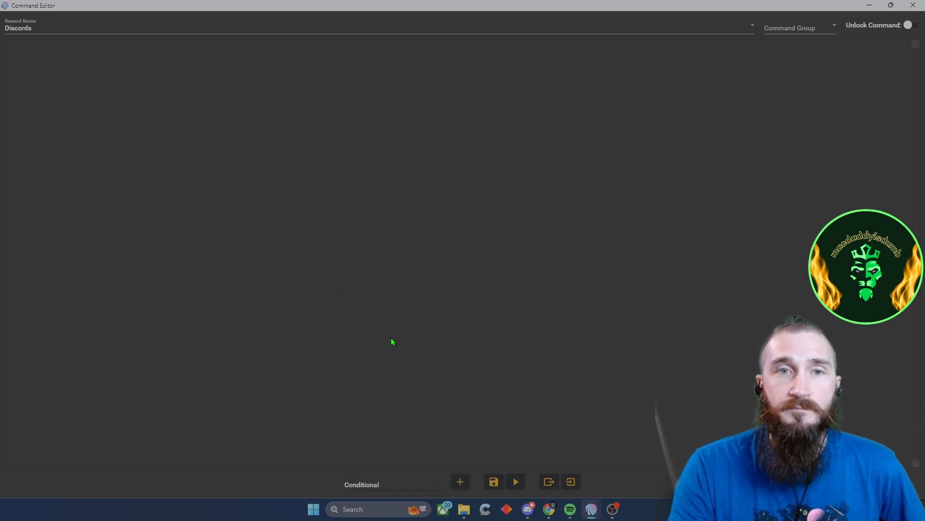
left_click(461, 482)
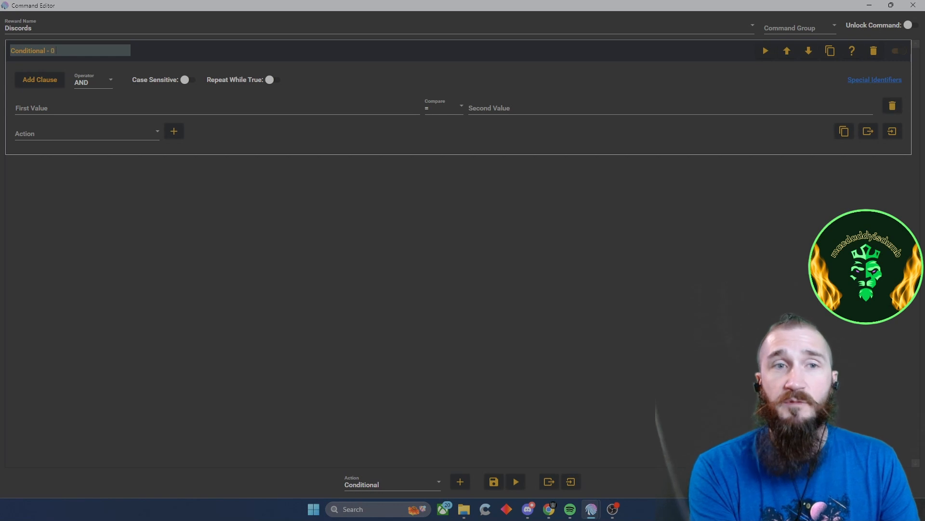
Name the conditional action "Conditional - 0 Macnificent Corner"
type("Macni")
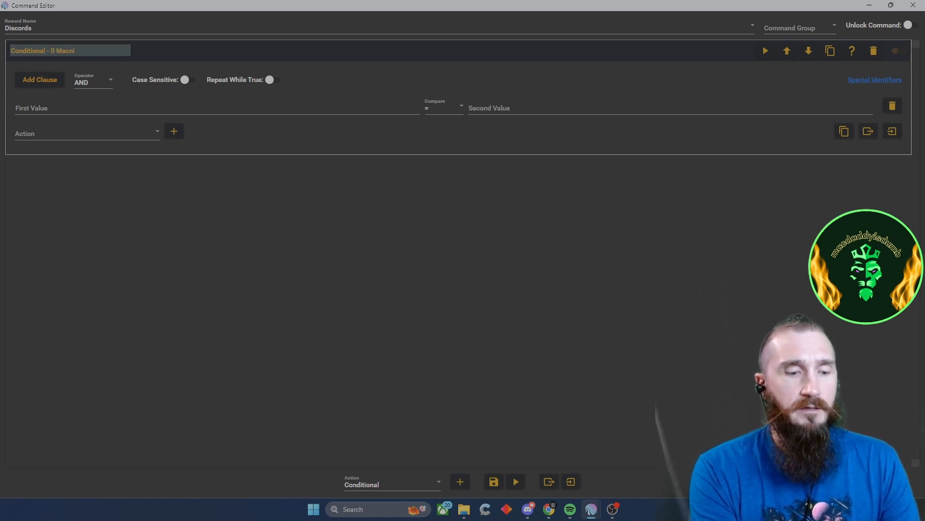
type("fic")
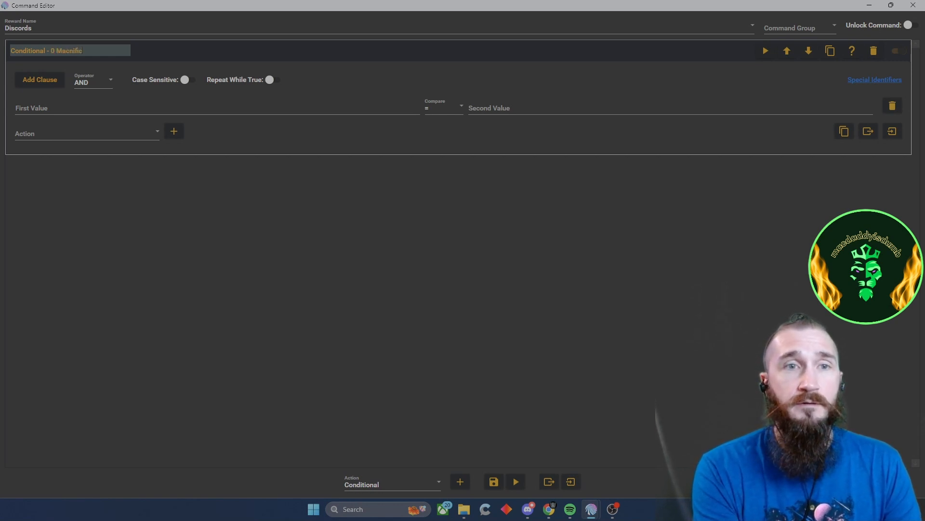
type("ent Corner")
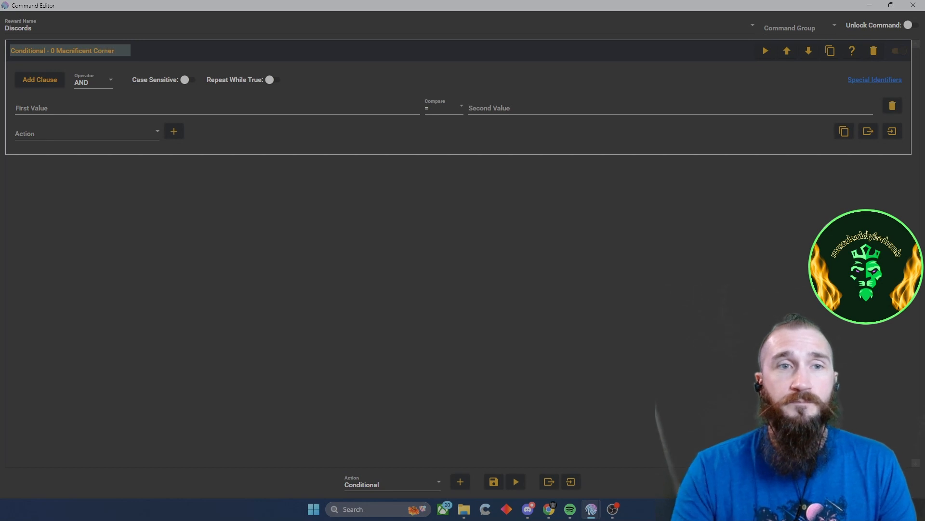
Define the first clause as $allargs Contains 0 and set the conditional's operator to OR
left_click(41, 110)
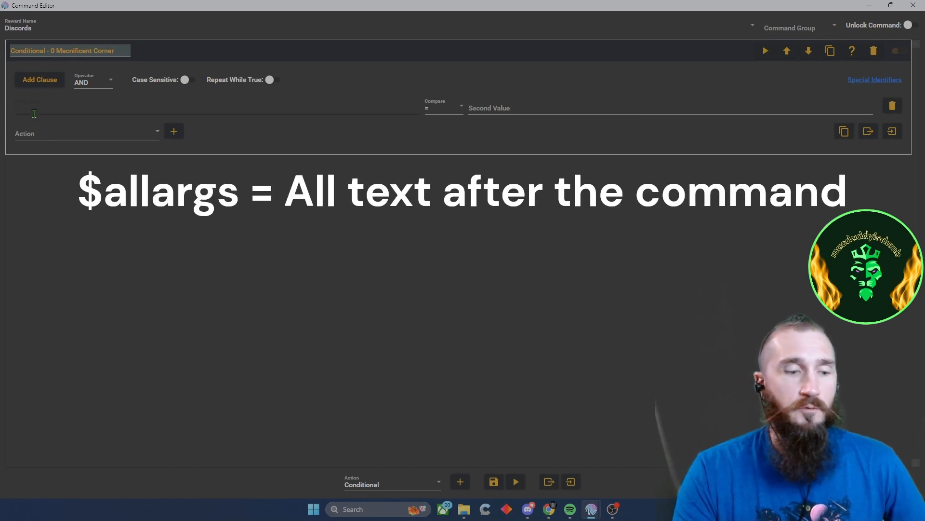
type("$allargs")
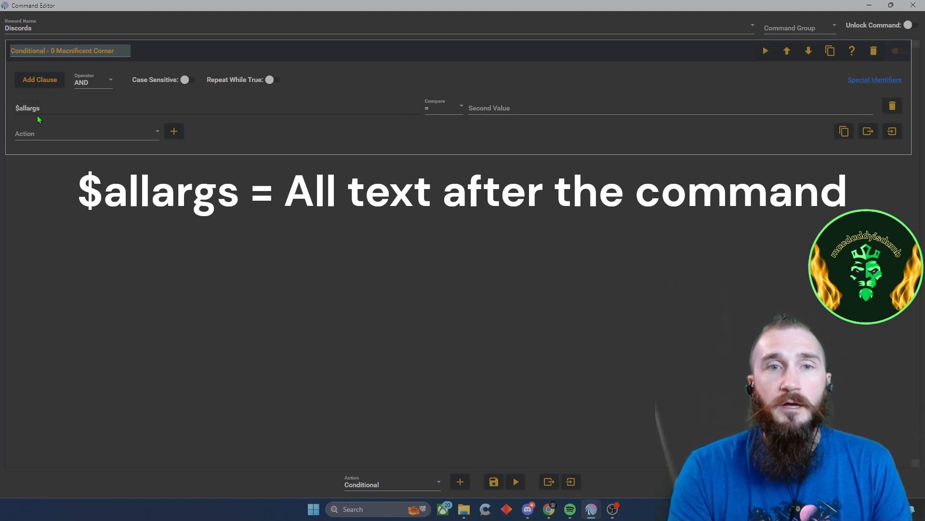
left_click(455, 110)
left_click(447, 205)
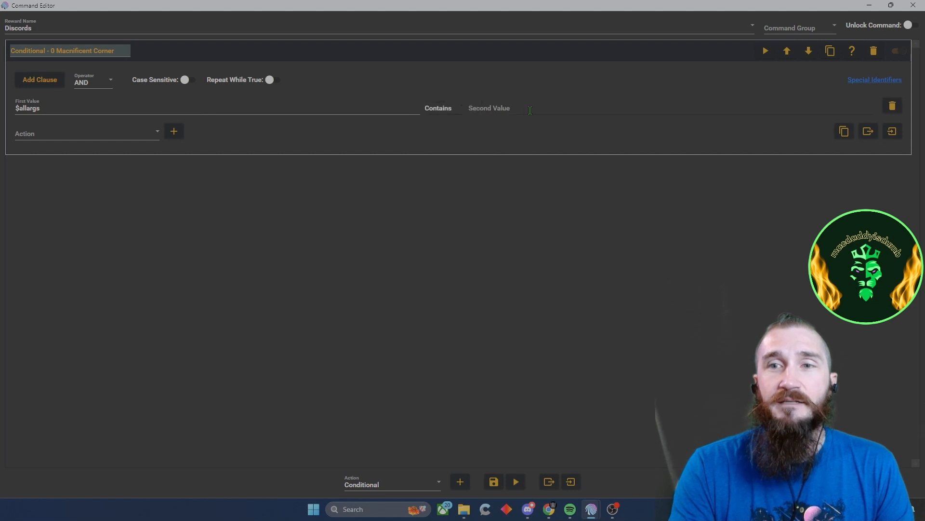
left_click(530, 111)
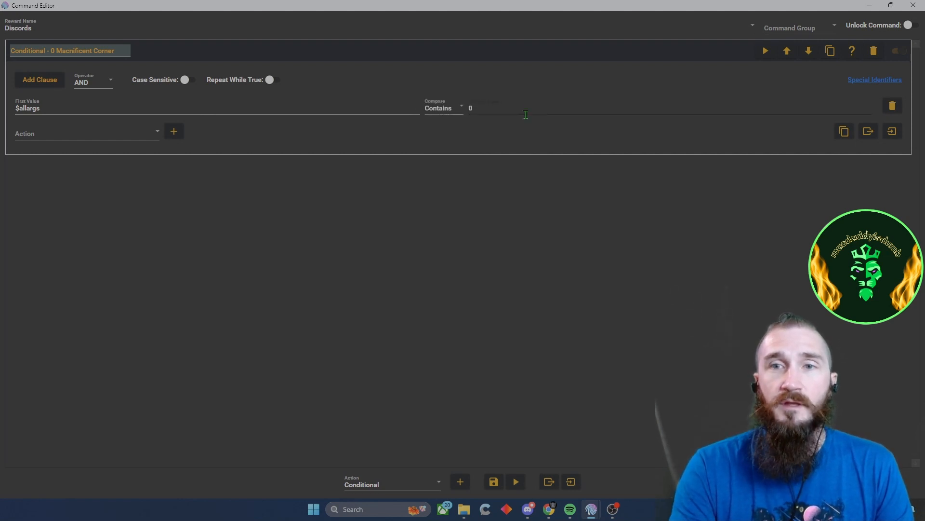
left_click(92, 83)
left_click(90, 101)
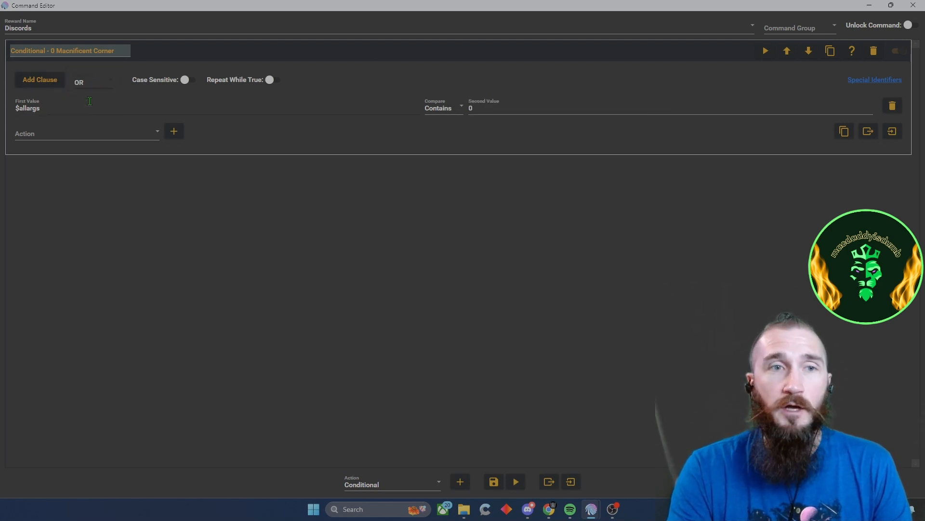
Add a second clause to the conditional that checks whether $allargs Contains mac
left_click(46, 82)
left_click_drag(57, 105, 14, 108)
key("ctrl+c")
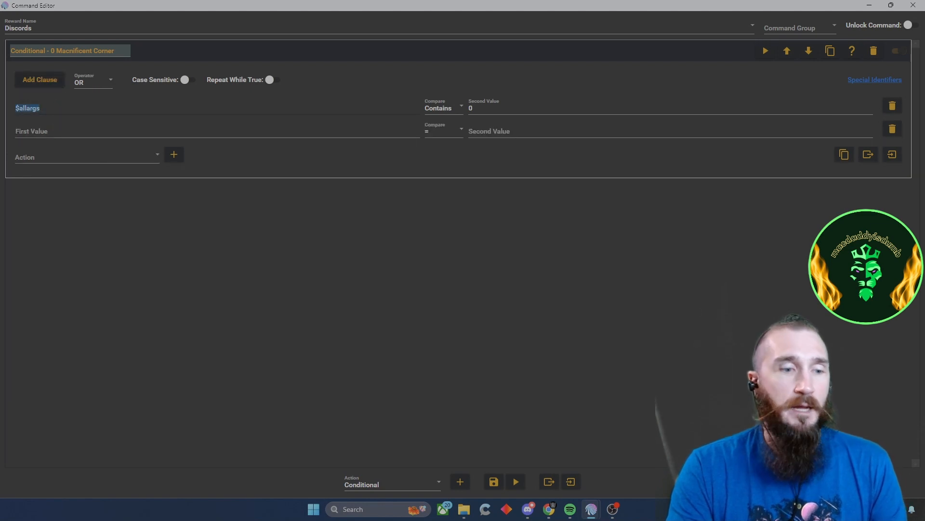
left_click(121, 125)
key("ctrl+v")
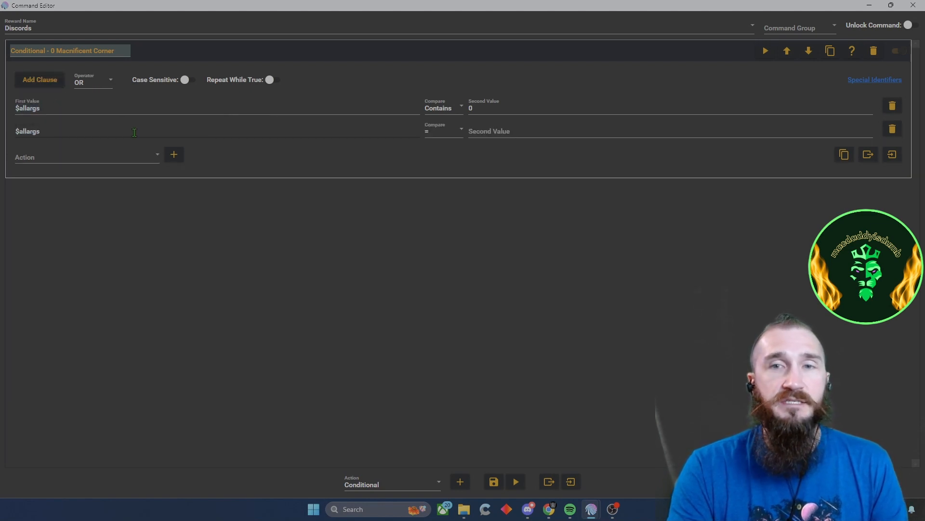
left_click(432, 134)
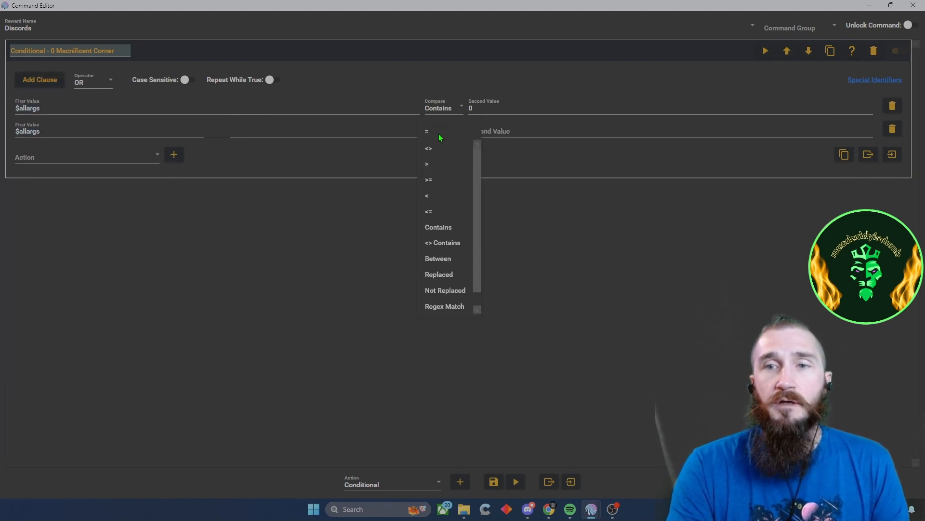
left_click(451, 227)
left_click(504, 134)
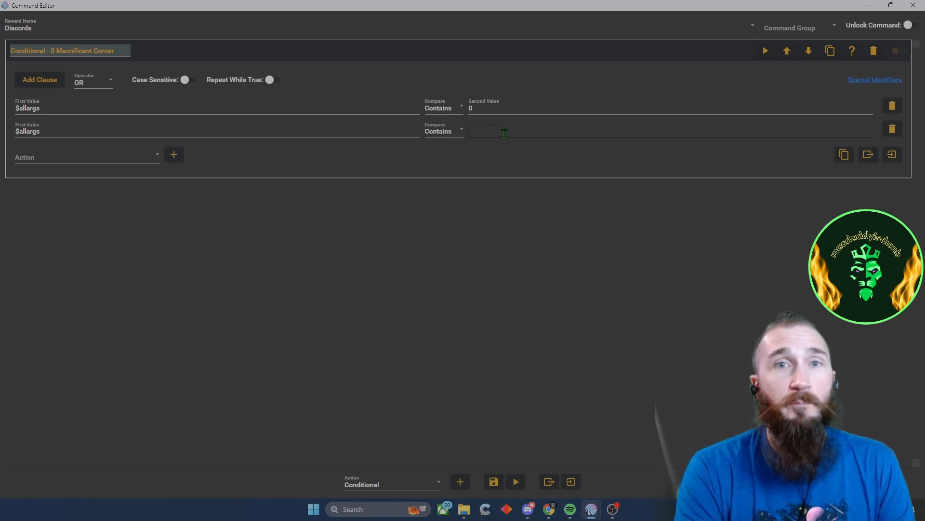
type("mac")
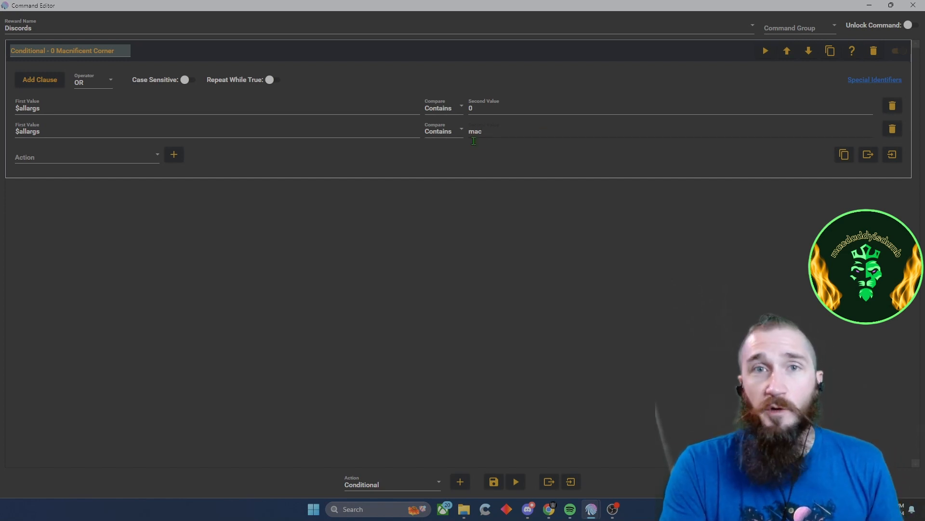
Add a Chat Message action inside the Macnificent Corner conditional
left_click(157, 155)
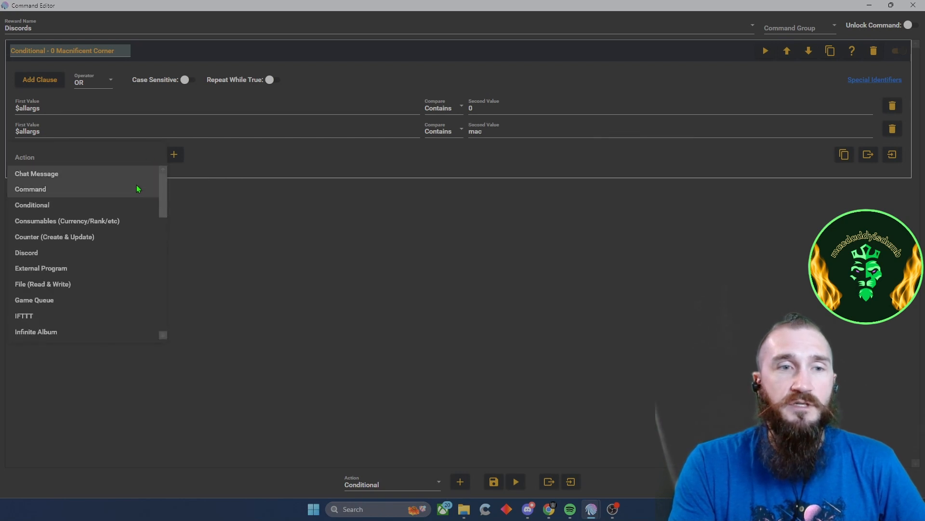
left_click(103, 177)
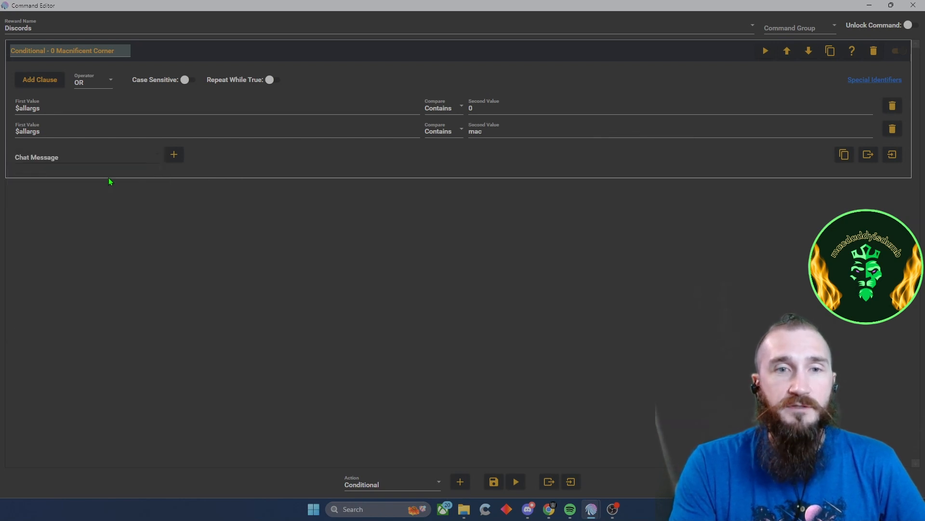
left_click(175, 155)
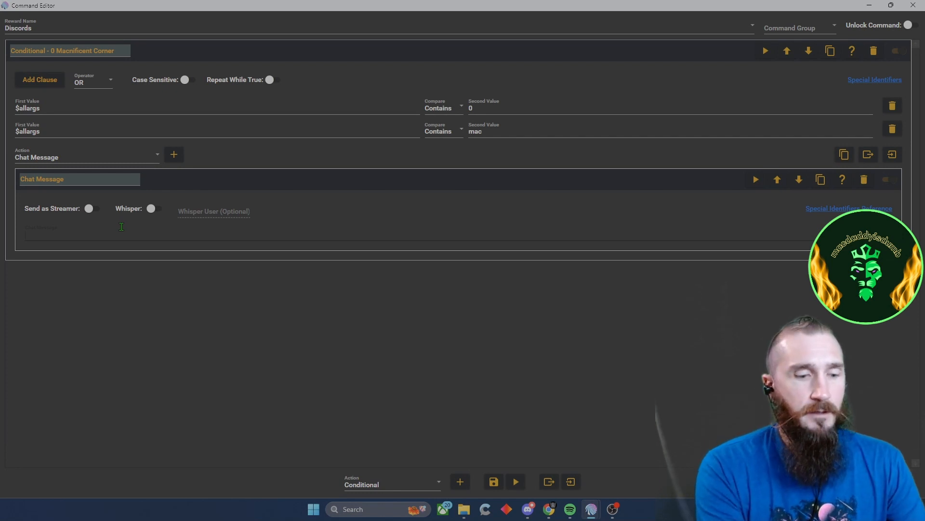
Set the chat message to "$userdisplayname has checked in from the Macnificent Corner" and collapse the action
left_click(122, 226)
type("$")
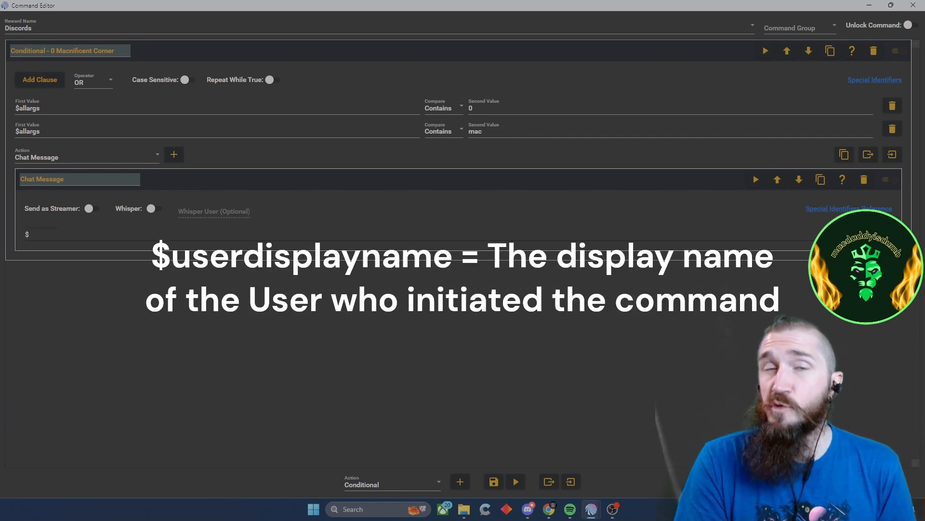
type("u")
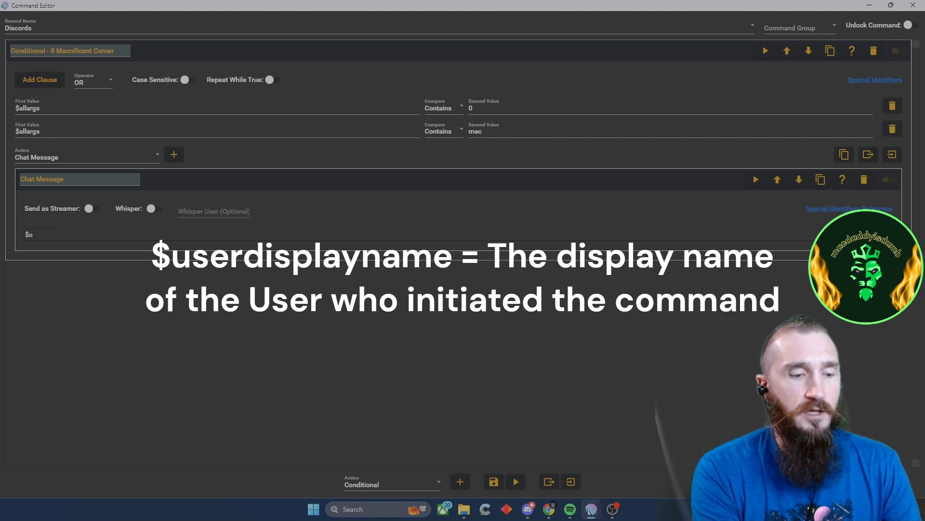
type("serdisplayname")
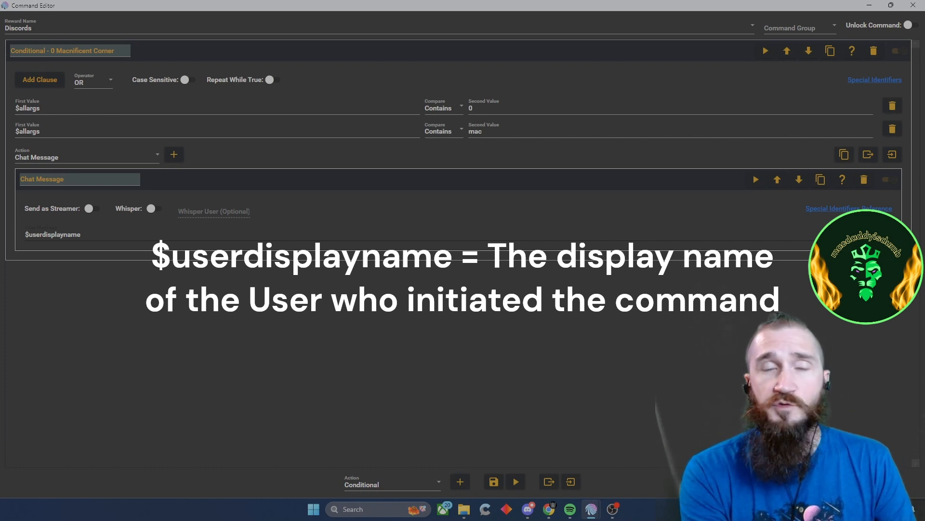
type("has")
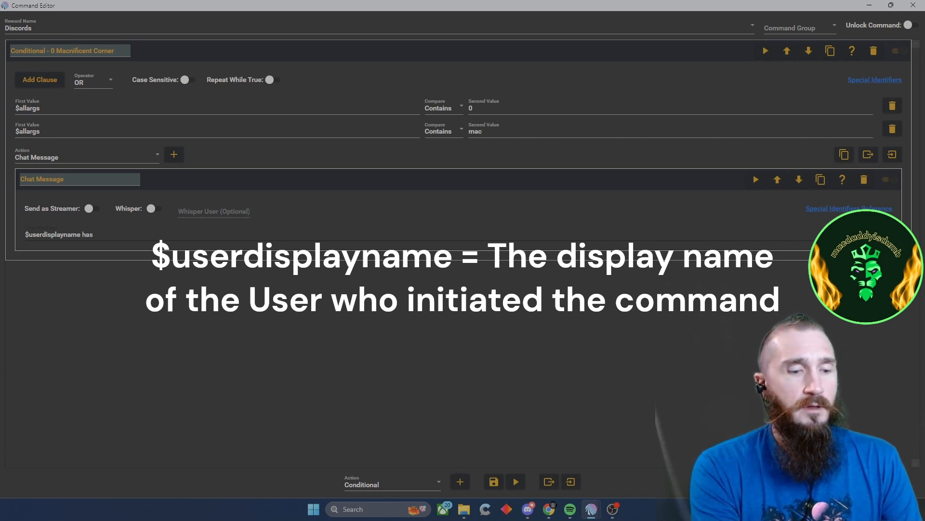
type(" checked in f")
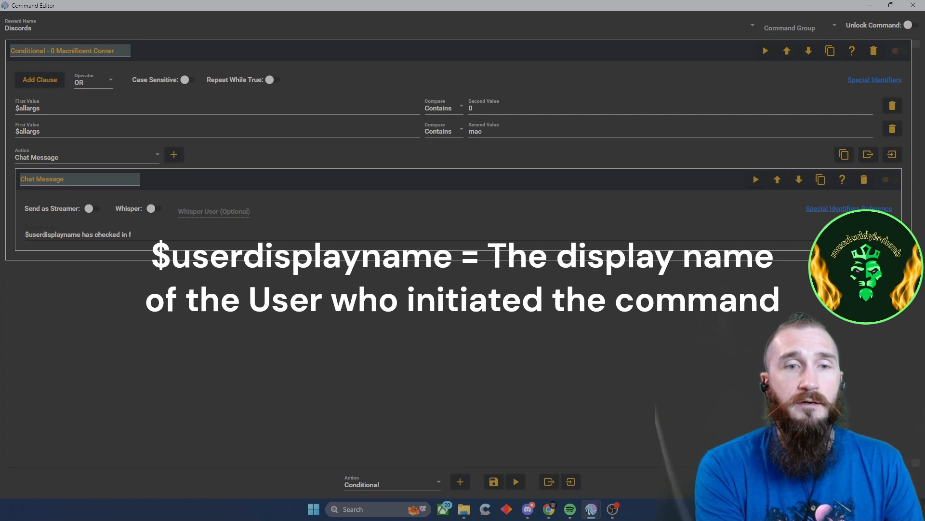
type("rom the Mac")
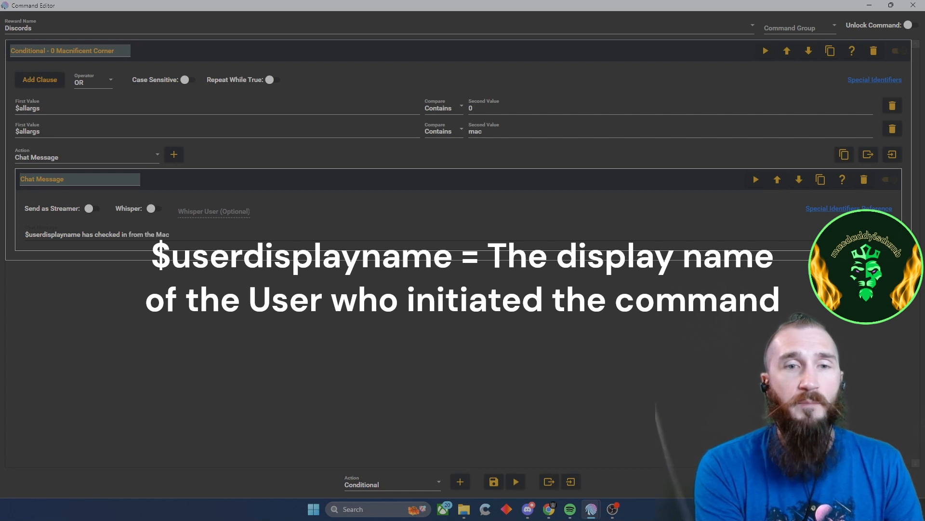
type("nificent")
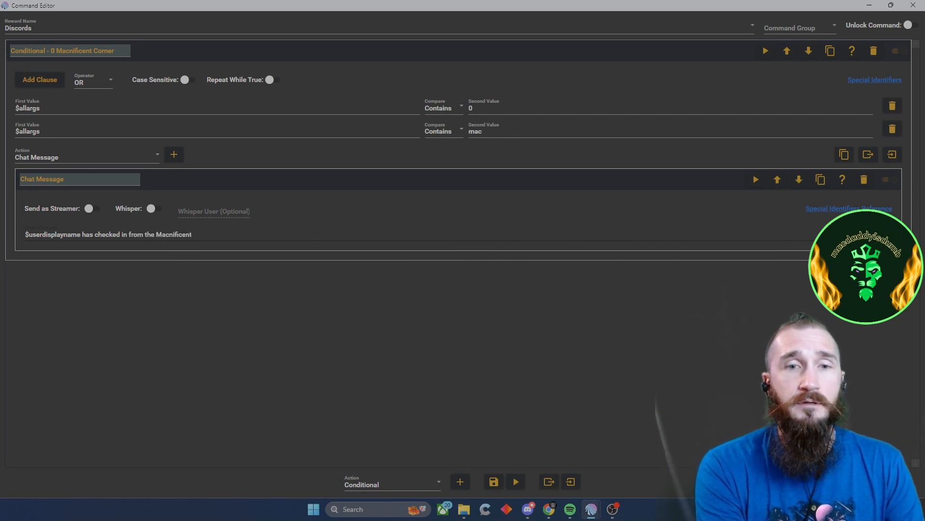
type(" Corner")
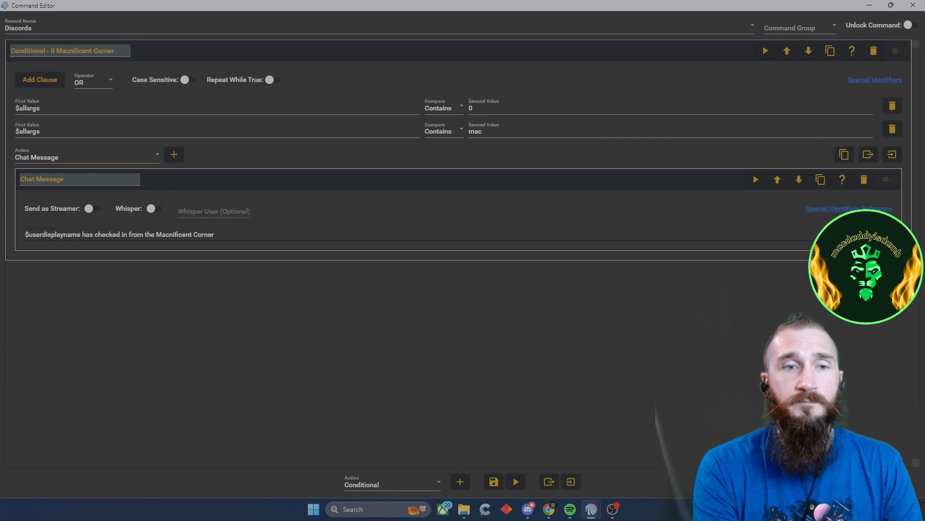
left_click(173, 185)
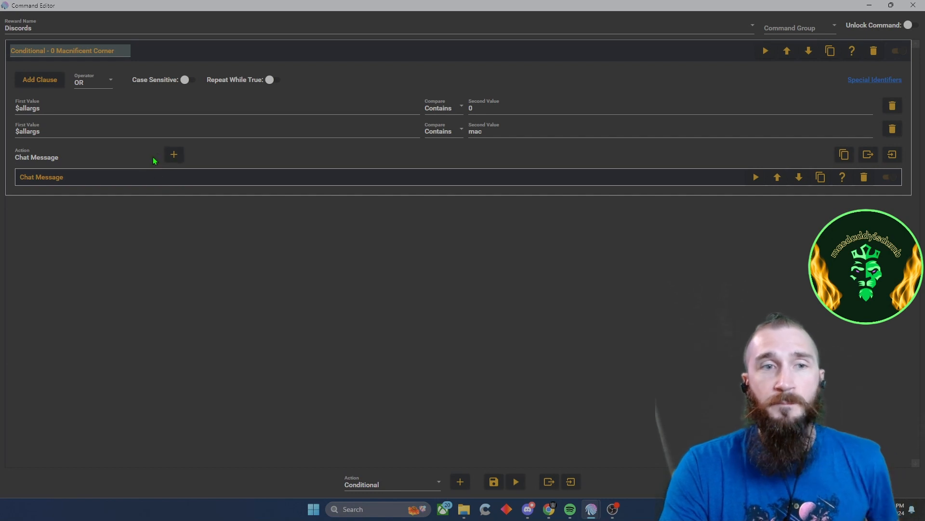
Add a Sound action inside the Macnificent Corner conditional
left_click(154, 161)
scroll(109, 235, "down", 6)
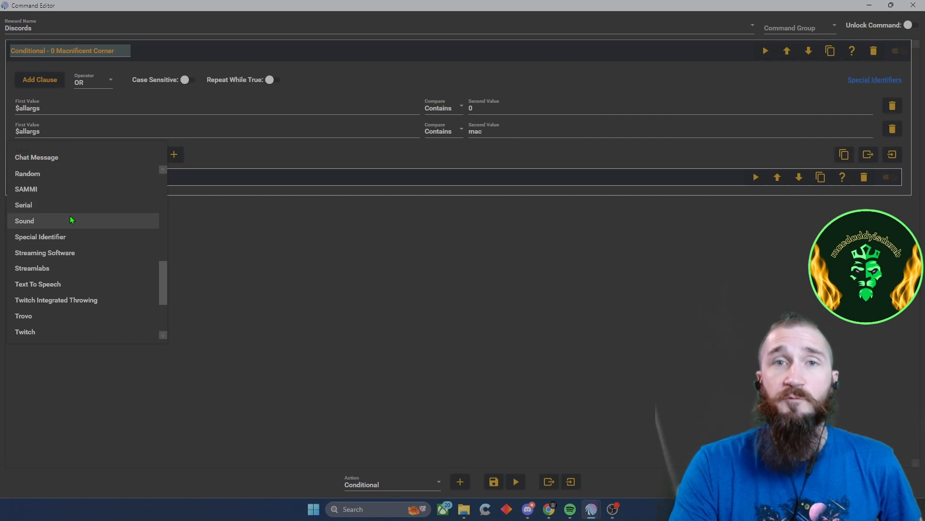
left_click(70, 219)
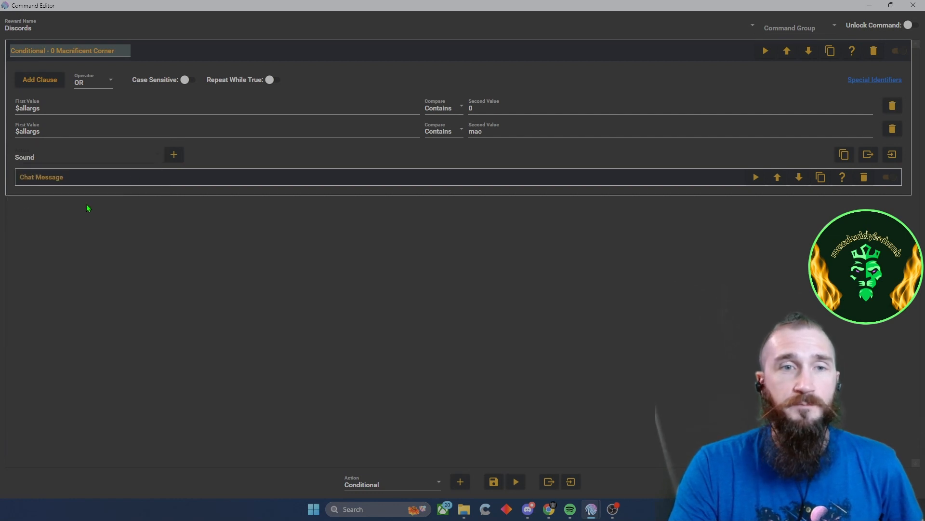
left_click(174, 155)
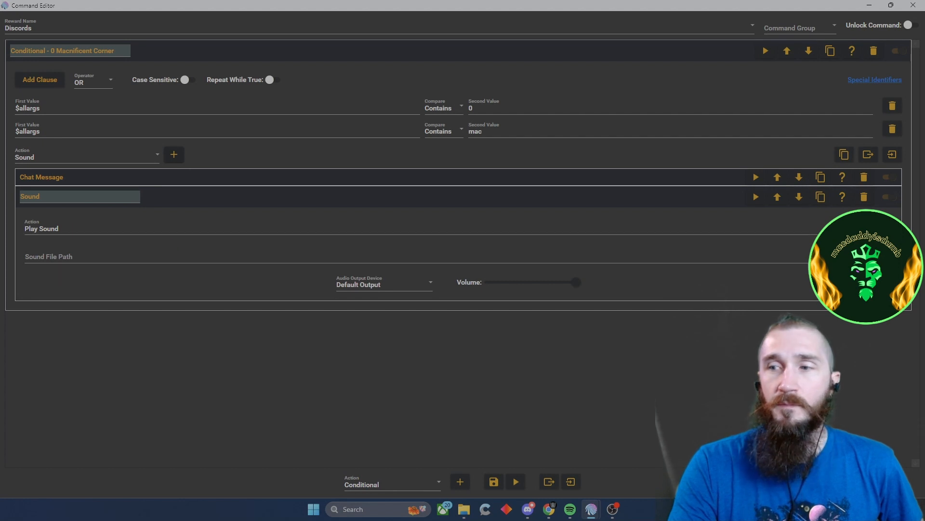
Assign "0 - magnificent.mp3" from the Discords folder as the sound file and collapse the Sound action
left_click(696, 257)
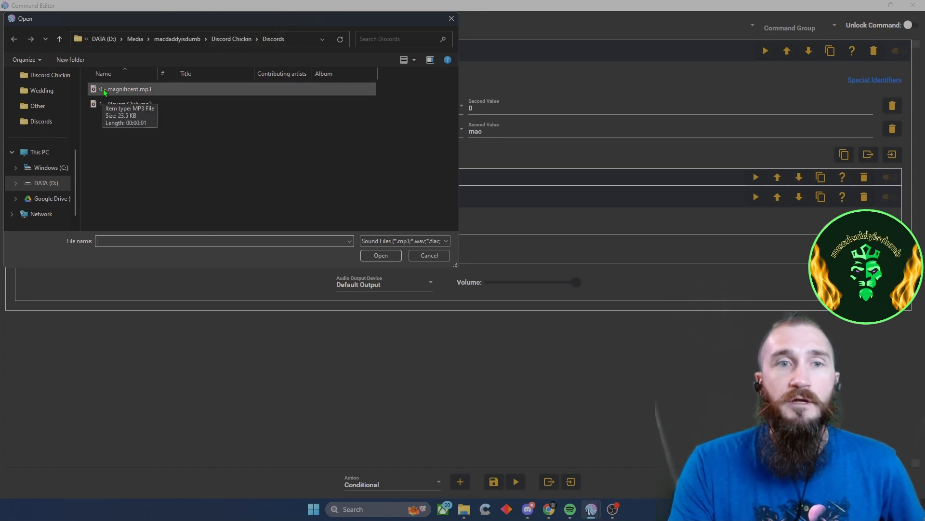
left_click(116, 93)
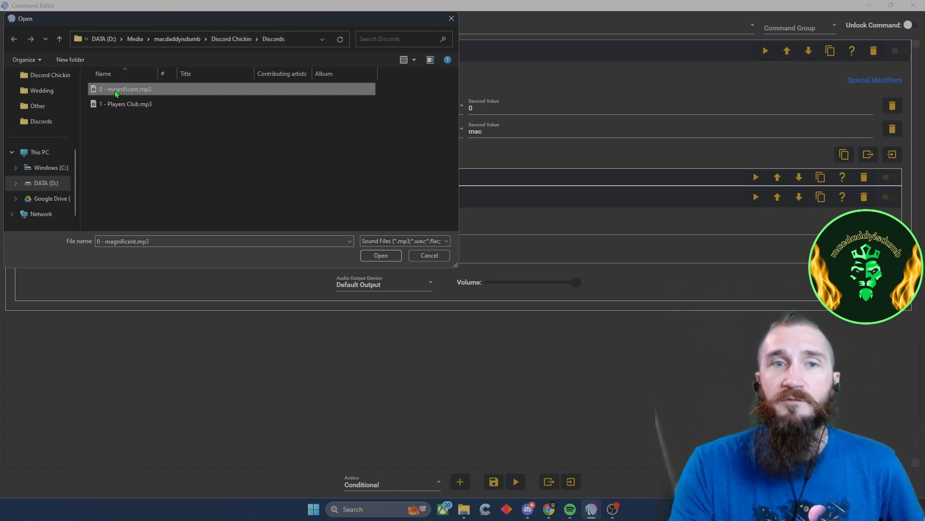
double_click(116, 92)
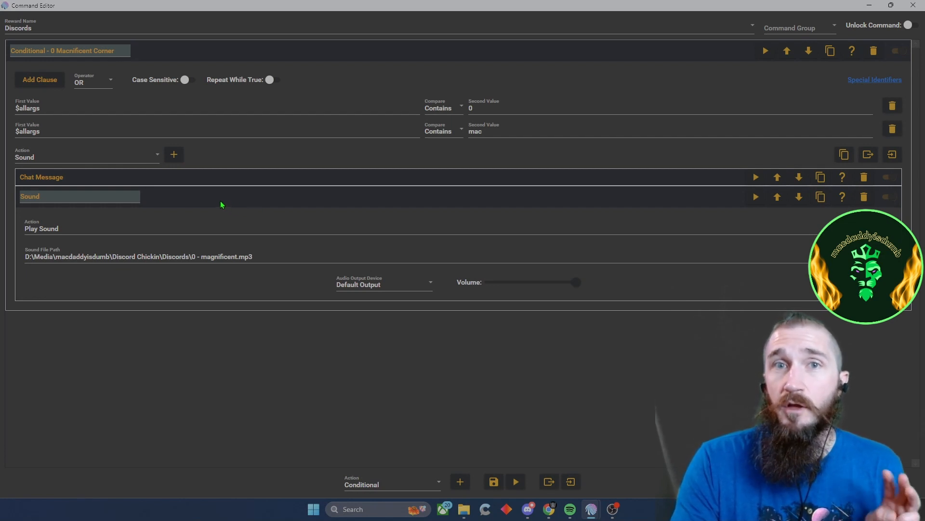
left_click(177, 200)
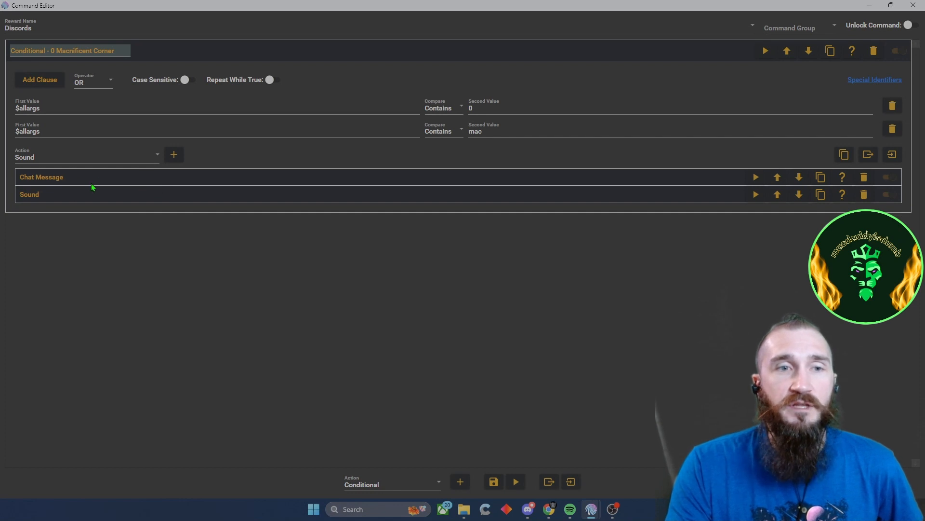
Add an Overlay (Images & Videos) action to the Macnificent Corner conditional and rename it PNG
left_click(133, 156)
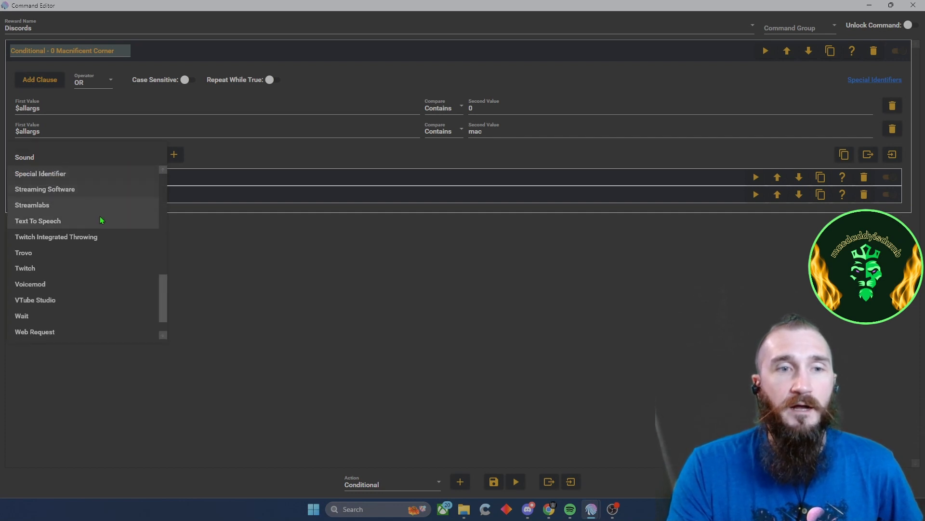
scroll(94, 242, "up", 2)
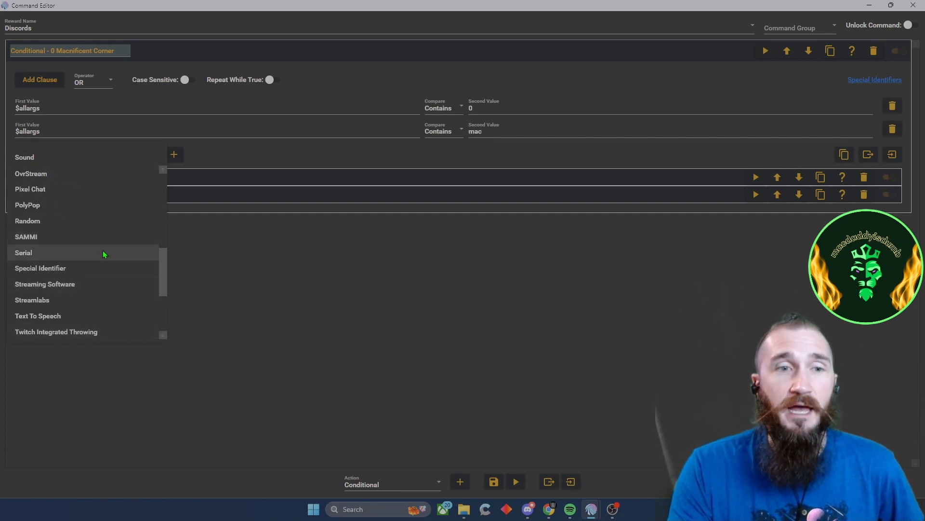
scroll(103, 250, "up", 1)
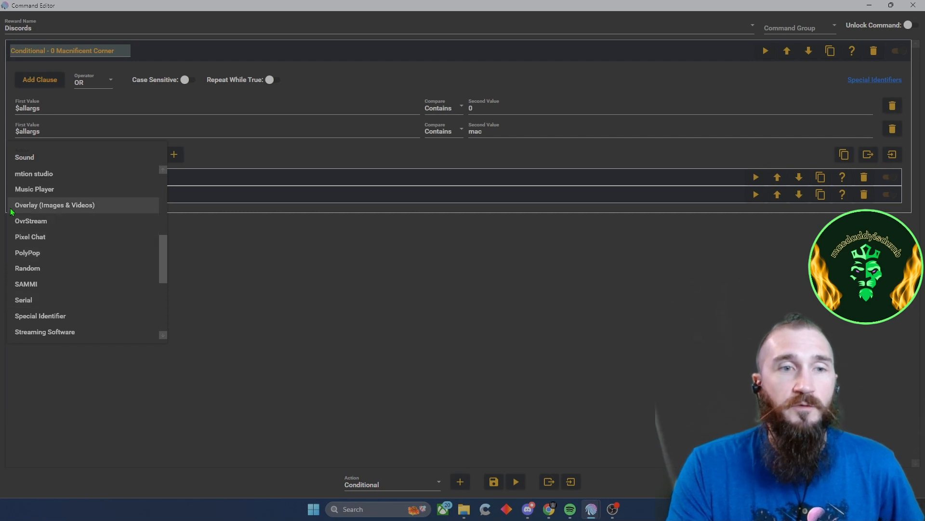
left_click(52, 210)
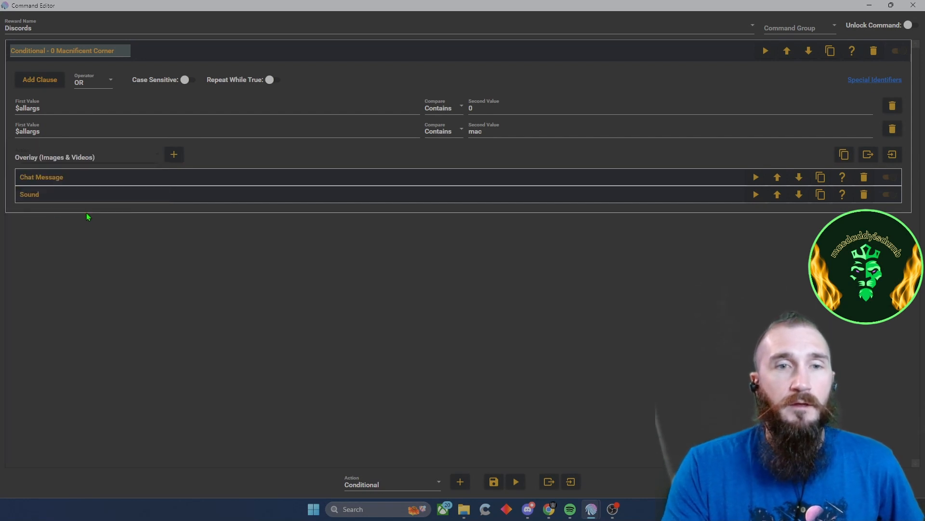
left_click(172, 164)
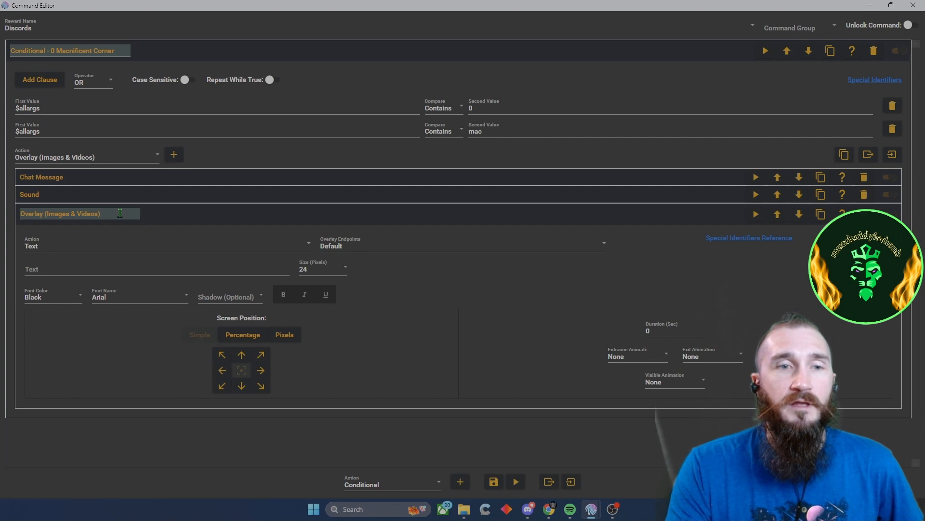
left_click_drag(126, 216, 17, 216)
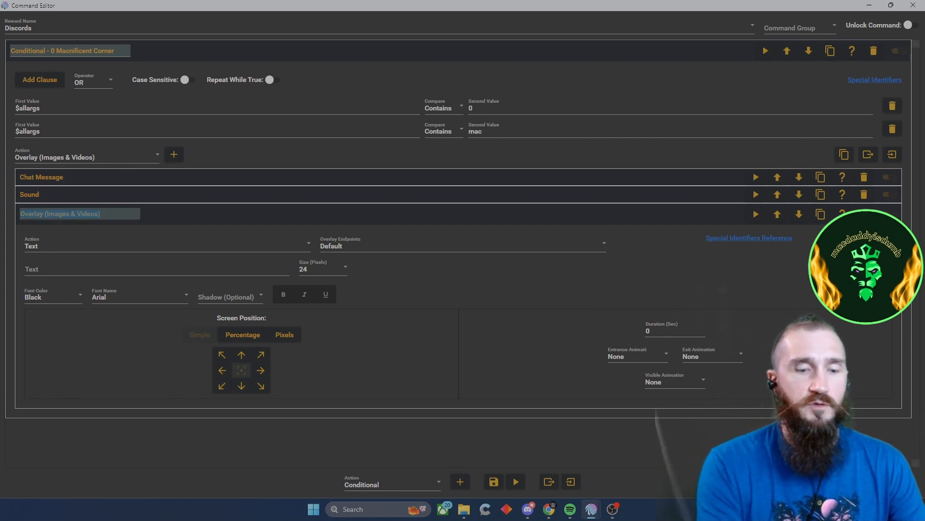
type("PNG")
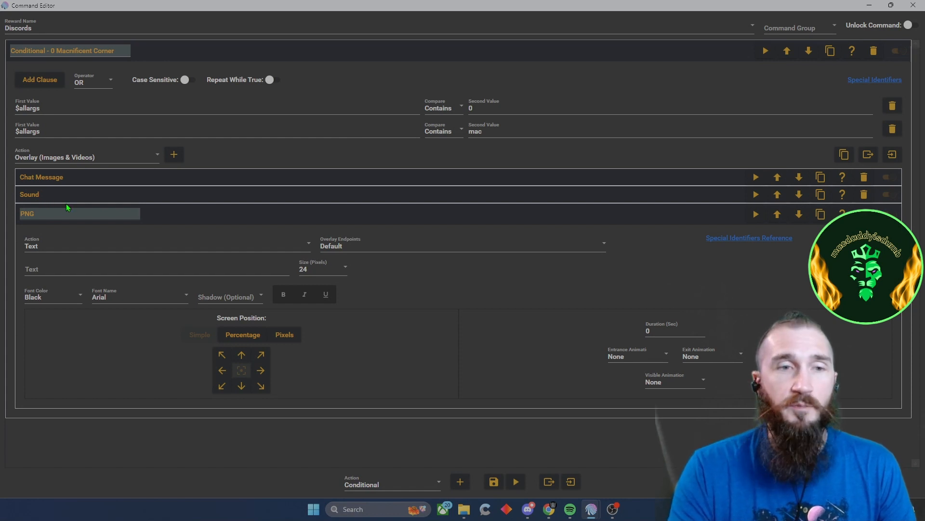
Set the PNG overlay's action type to Image and load "0 - Macnificent Corner.png" from the Discords folder
left_click(80, 247)
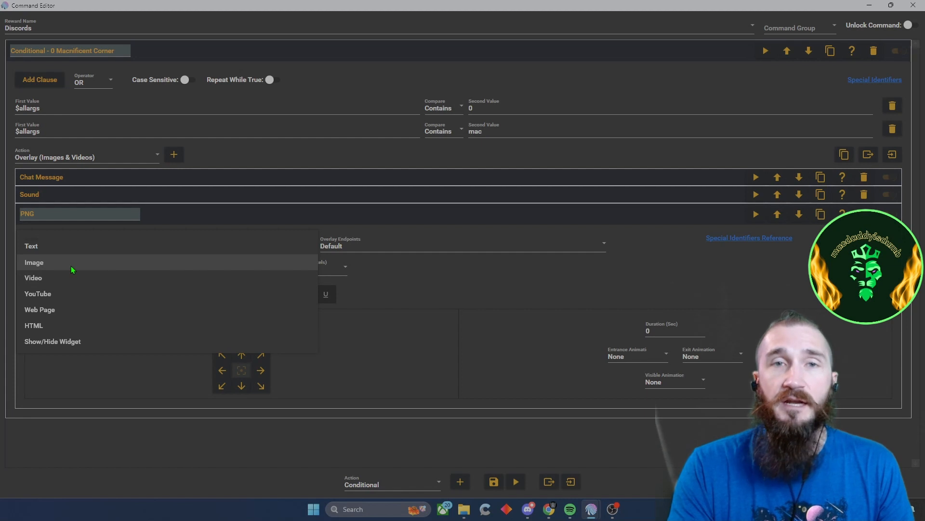
left_click(71, 265)
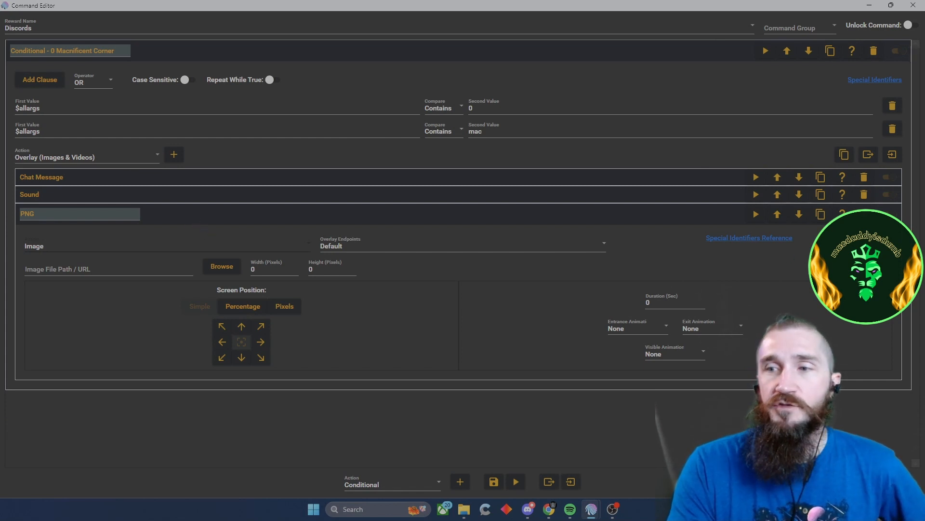
left_click(218, 273)
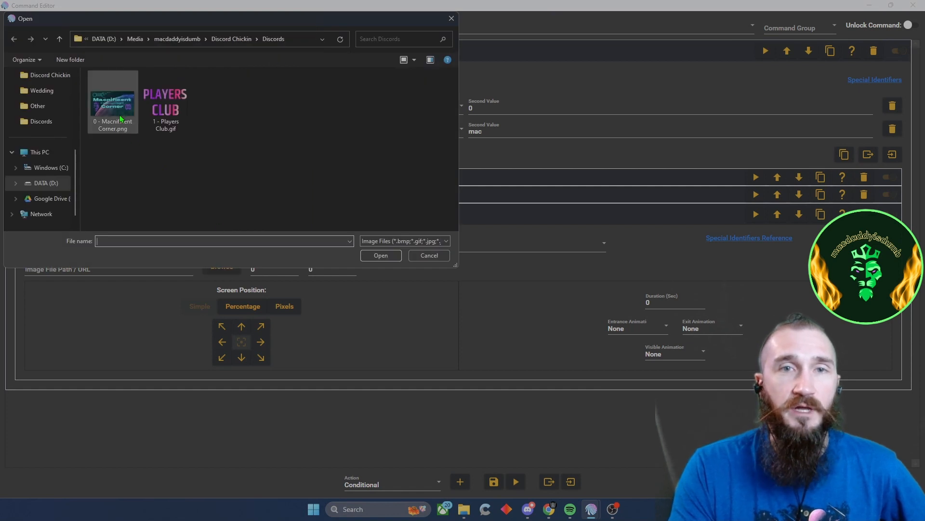
double_click(118, 119)
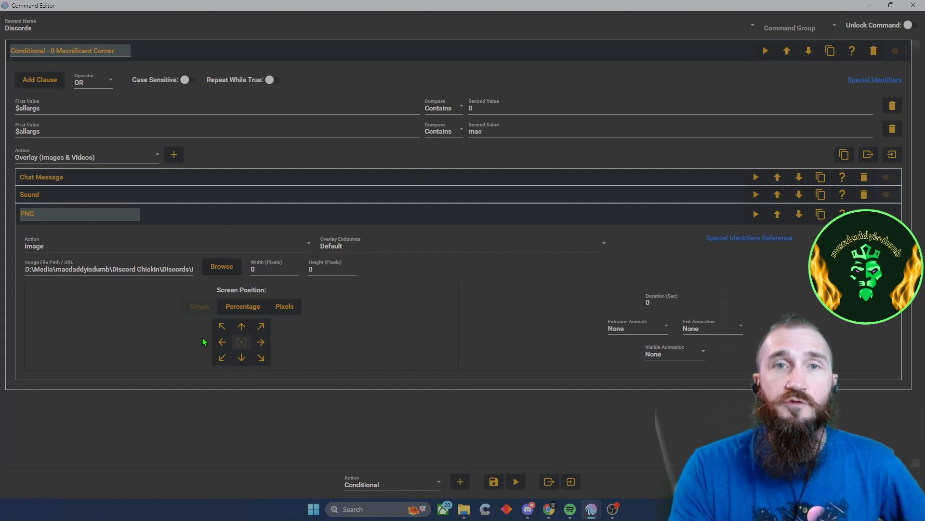
left_click(241, 306)
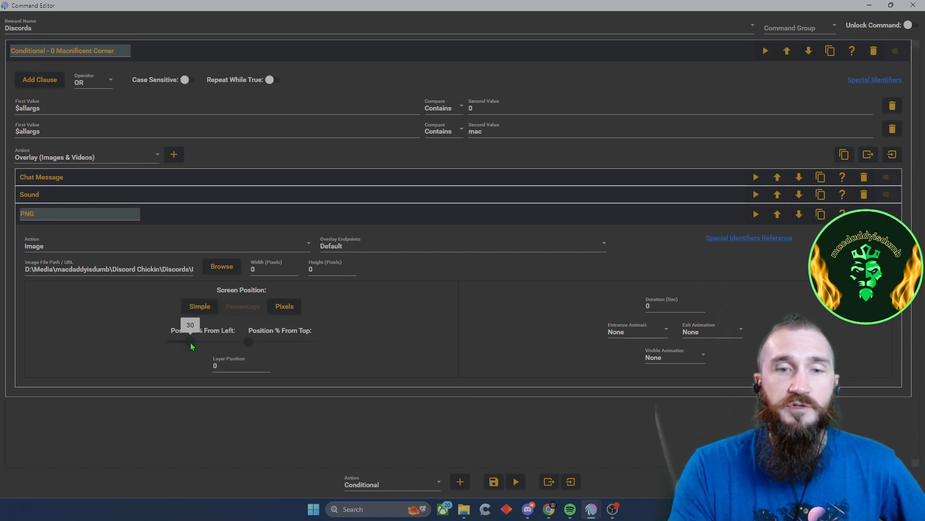
left_click(284, 306)
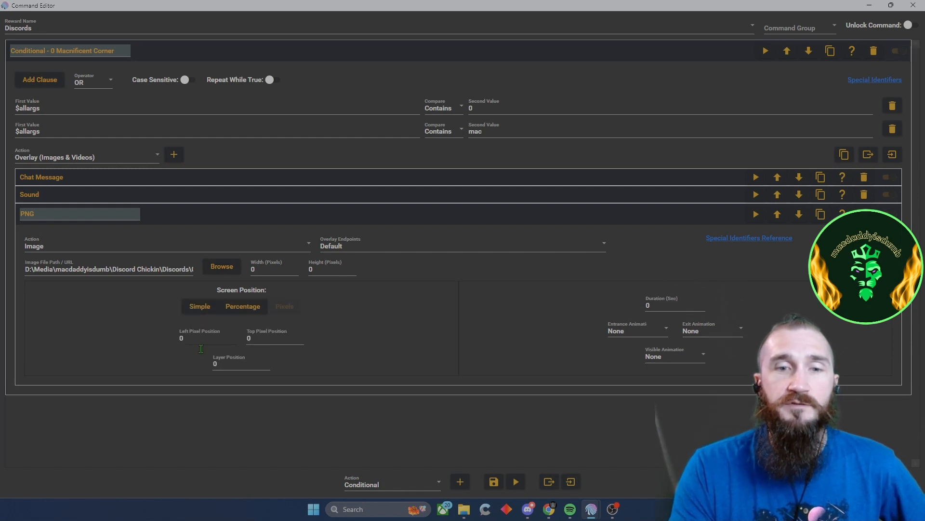
left_click(199, 307)
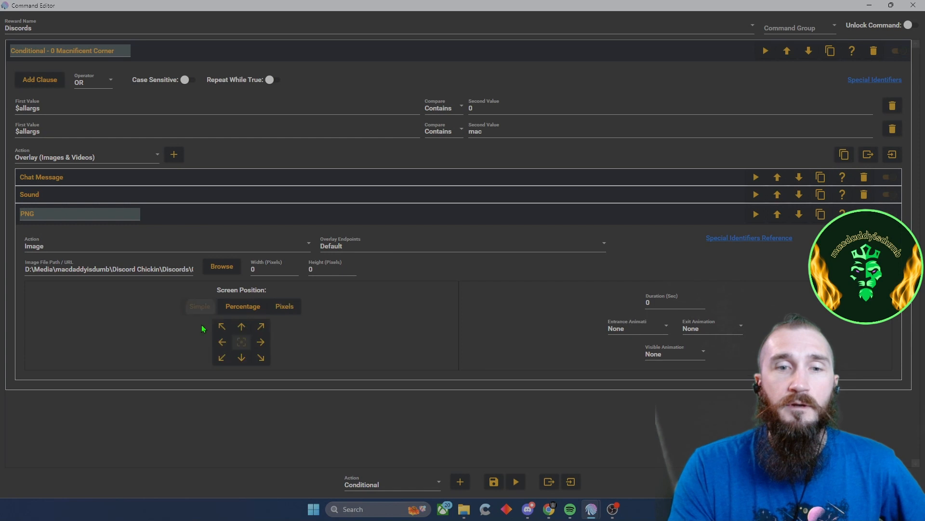
Place the PNG image at the overlay's bottom center, set its duration to 3 seconds, and collapse the action
left_click(241, 360)
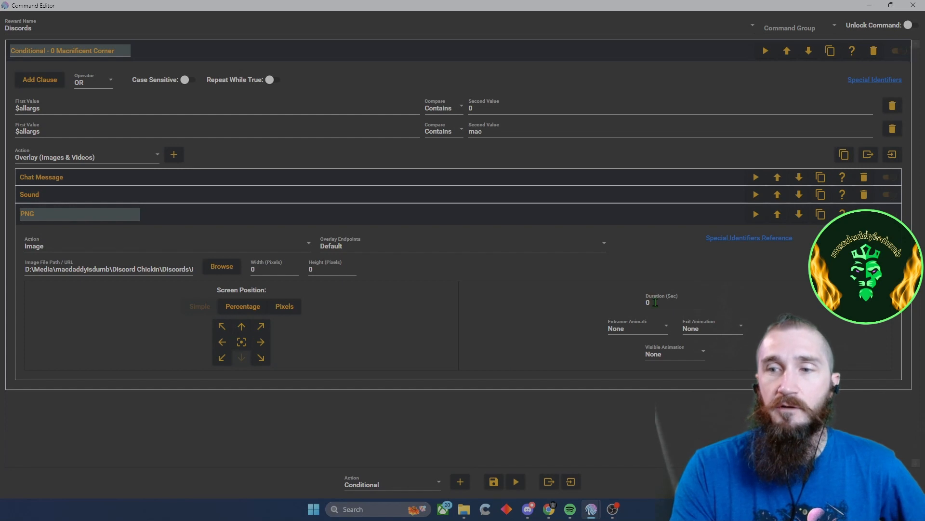
left_click_drag(660, 303, 553, 299)
type("3")
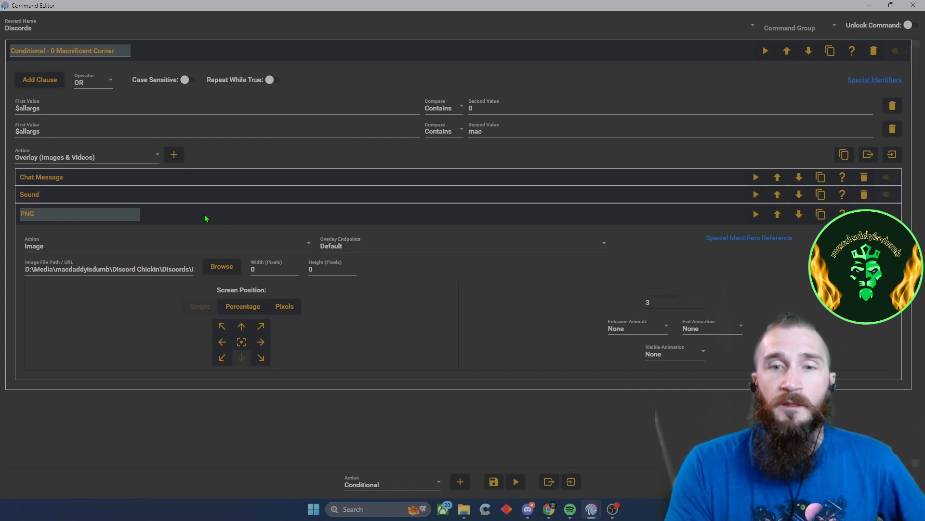
left_click(241, 215)
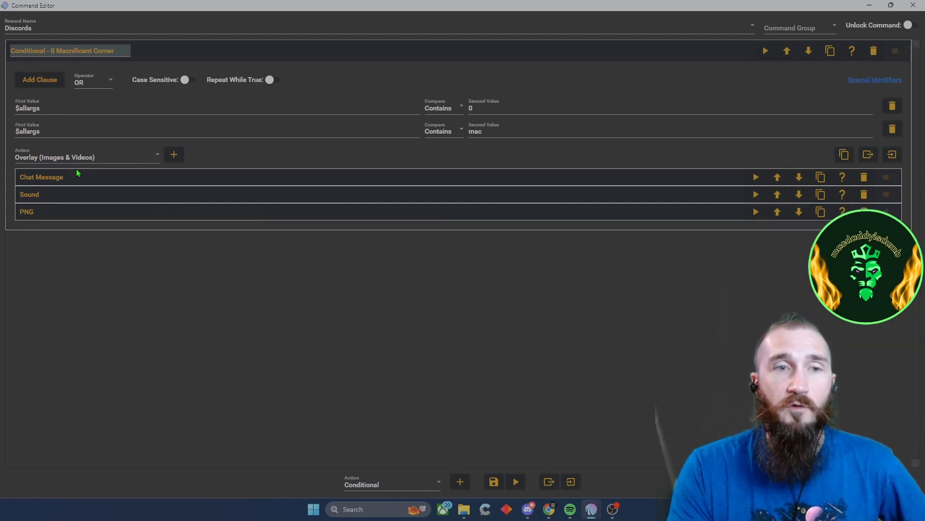
Add a second Overlay (Images & Videos) action of type Text and copy the chat message's wording into its text
left_click(174, 155)
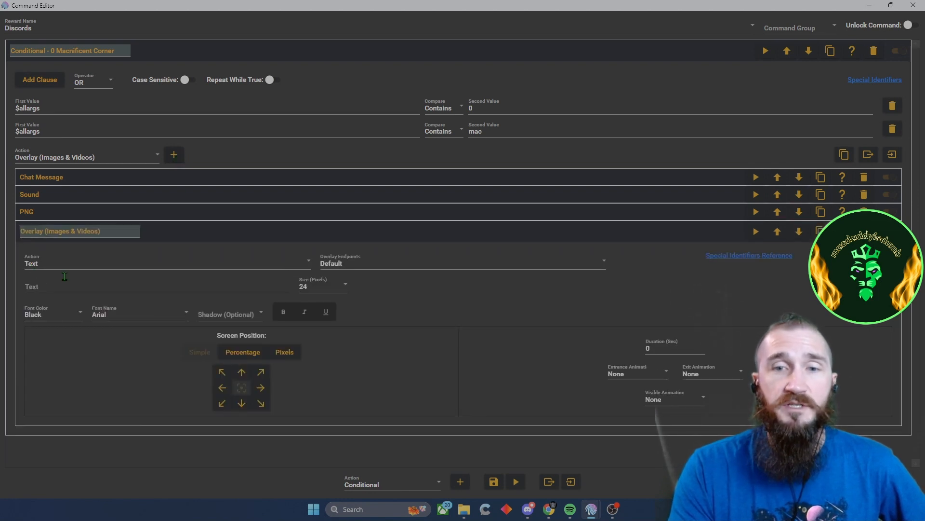
left_click(229, 287)
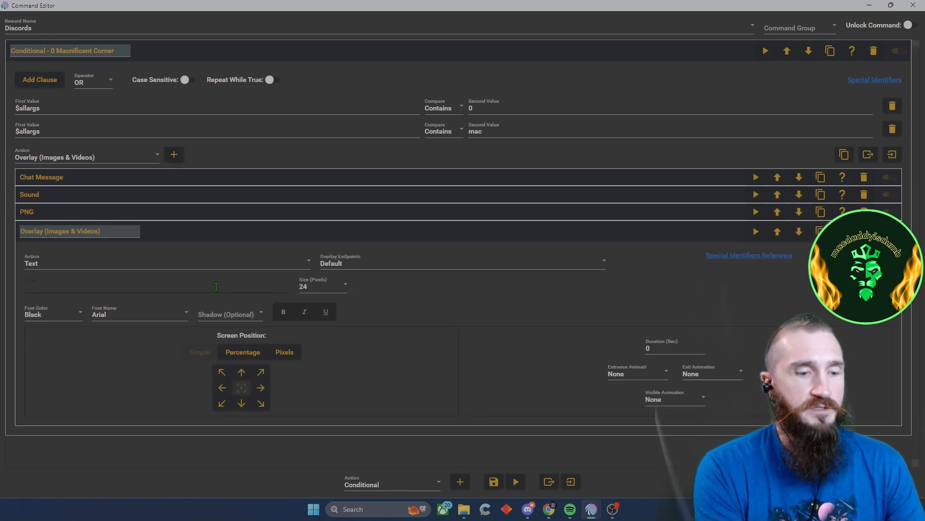
left_click(186, 178)
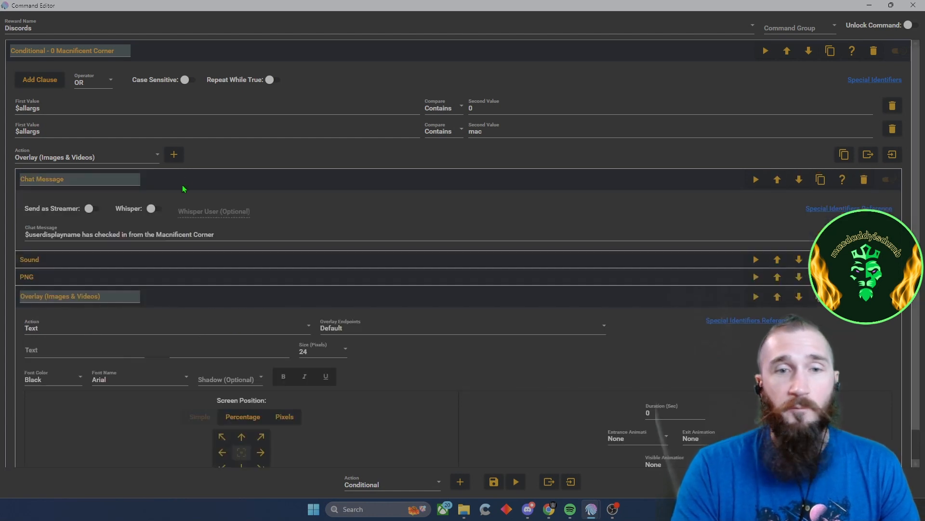
left_click_drag(230, 234, 7, 222)
key("ctrl+c")
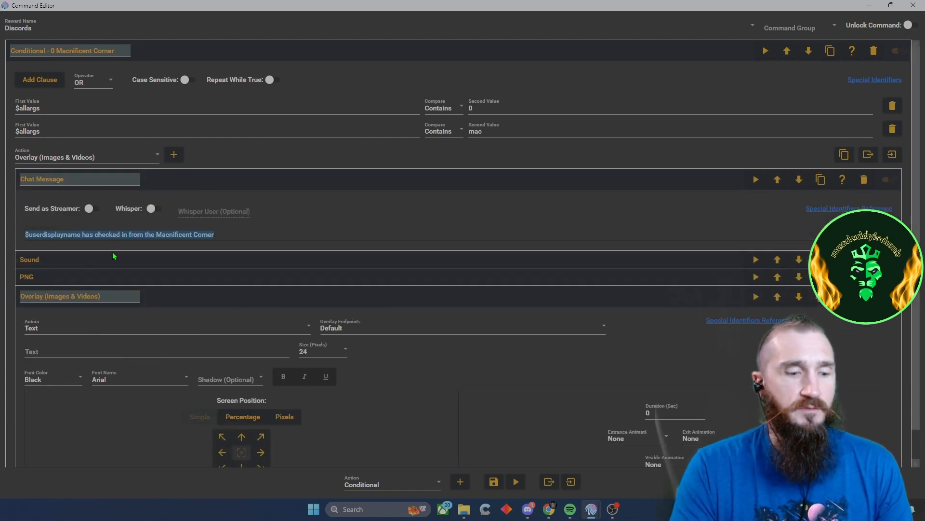
left_click(213, 181)
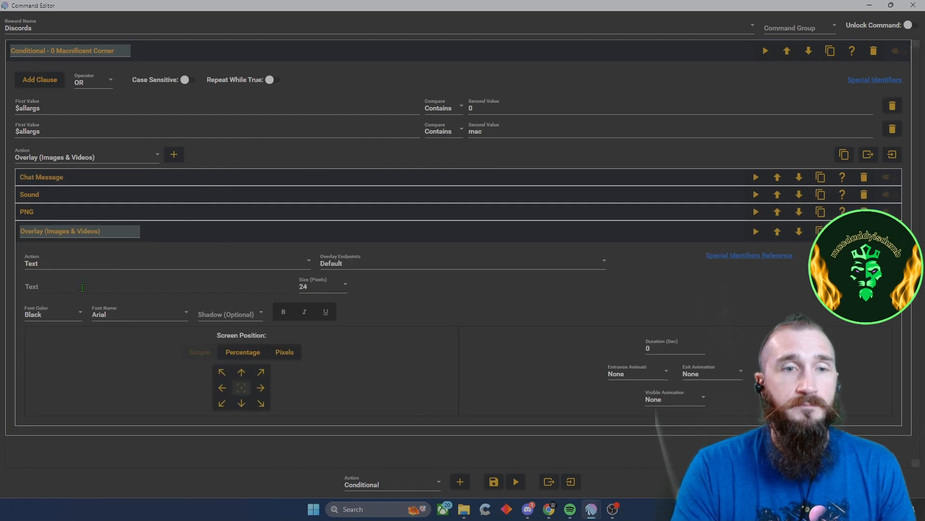
left_click(75, 279)
key("ctrl+v")
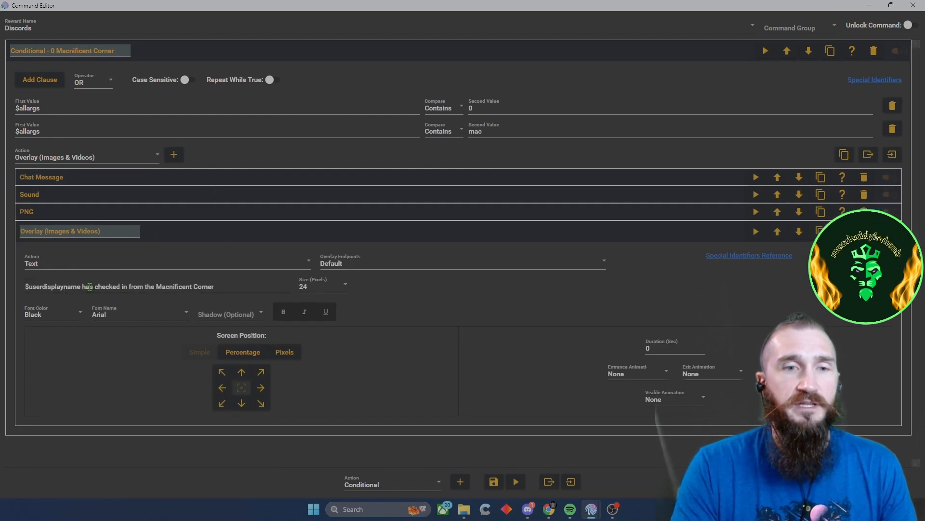
Replace "has checked in" with "is here" in the overlay text
left_click_drag(83, 285, 126, 287)
key("BackSpace")
type("is here")
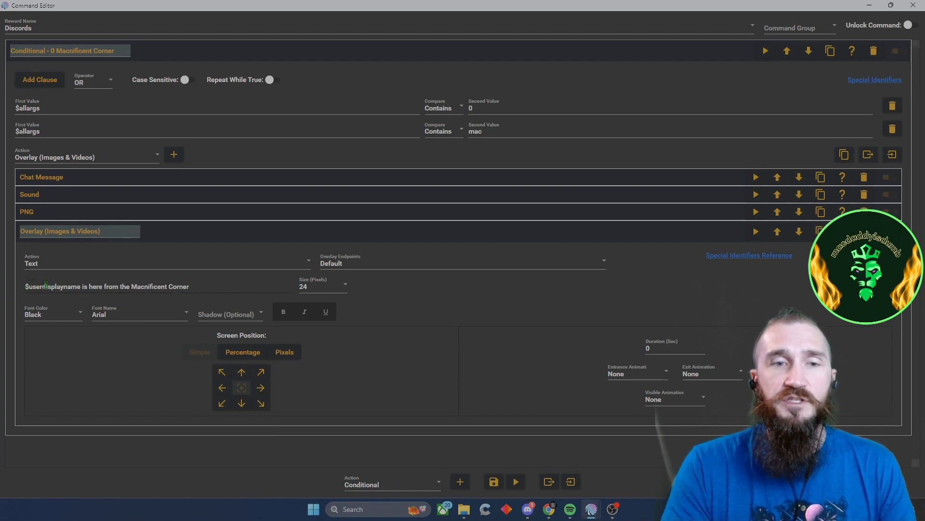
Style the overlay text with size 36, font color Light Blue, and a Blue shadow
left_click(322, 288)
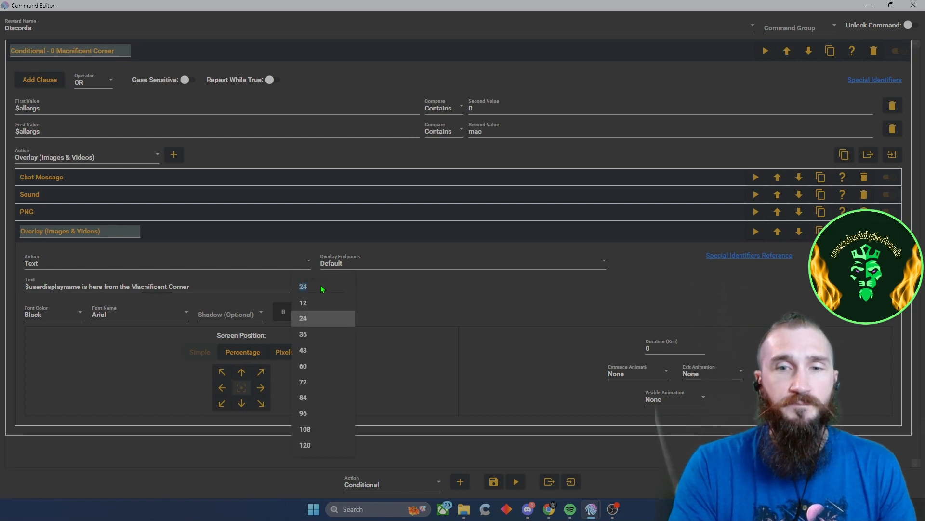
left_click(322, 336)
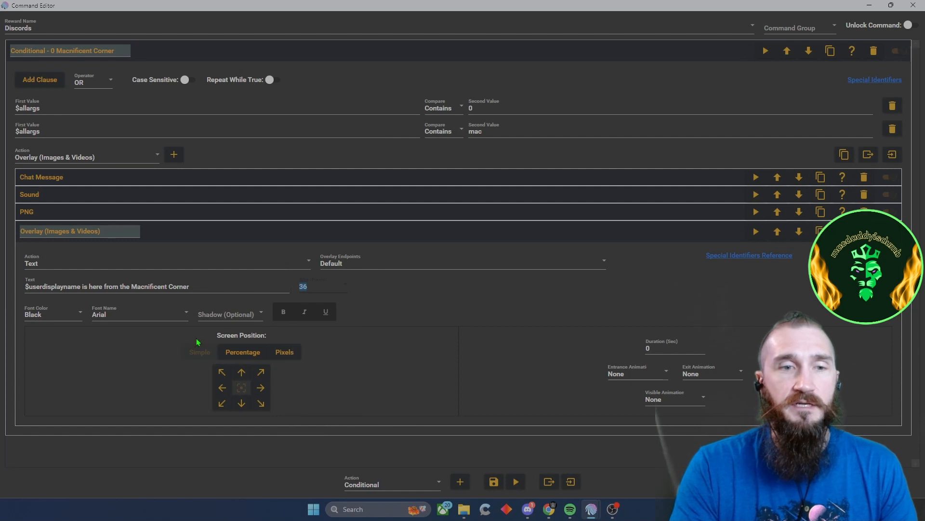
left_click(52, 316)
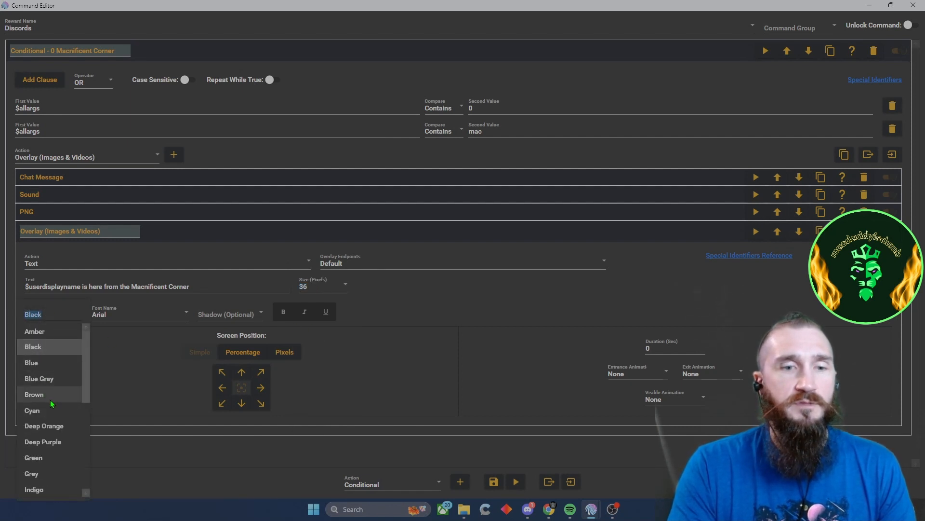
scroll(47, 386, "down", 3)
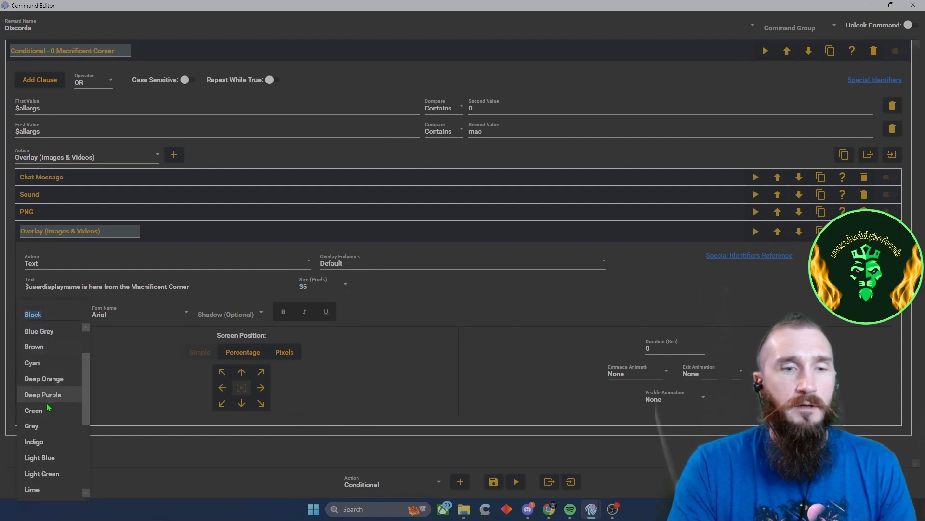
left_click(54, 411)
left_click(255, 319)
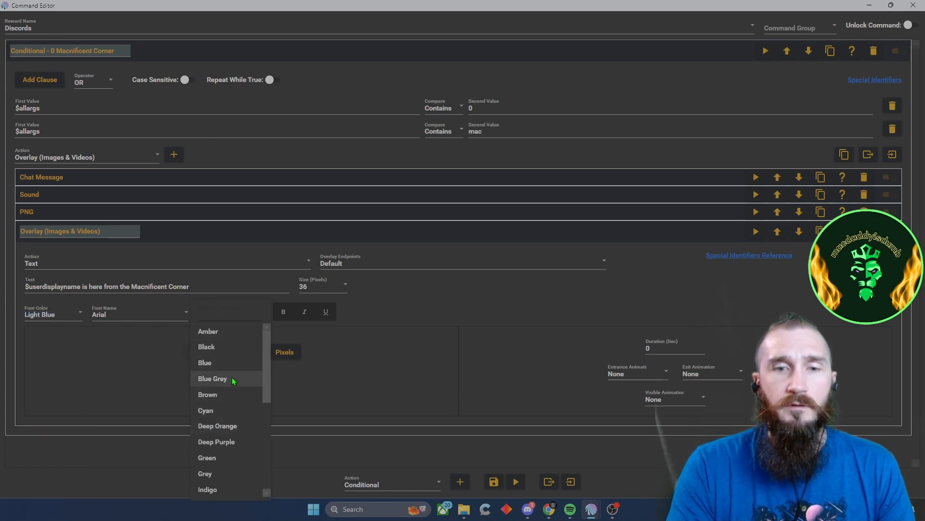
left_click(228, 364)
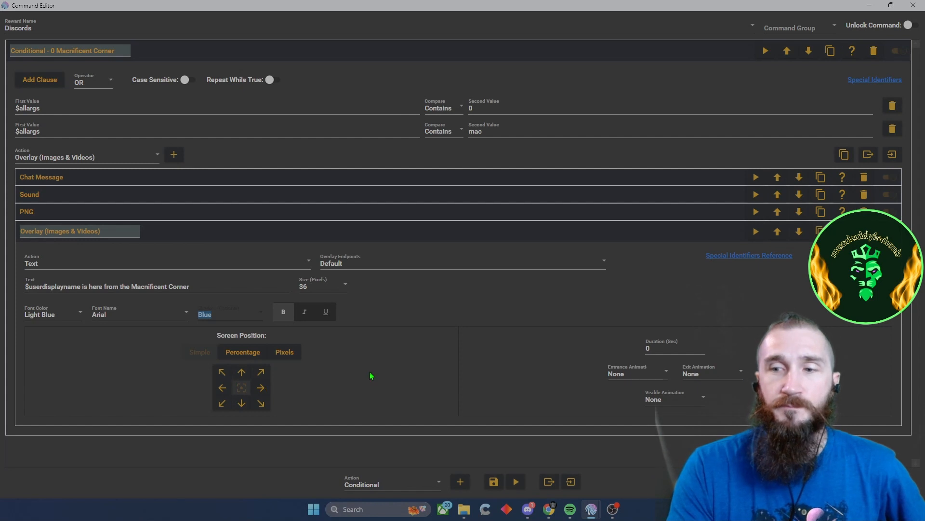
Rename the text overlay action to "Text on Screen" and collapse it
triple_click(60, 231)
type("Text on")
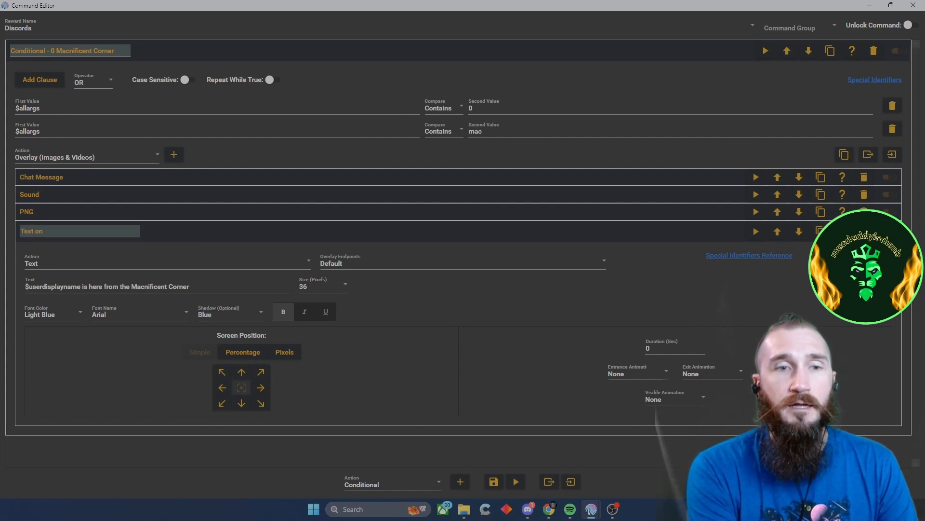
type(" Screen")
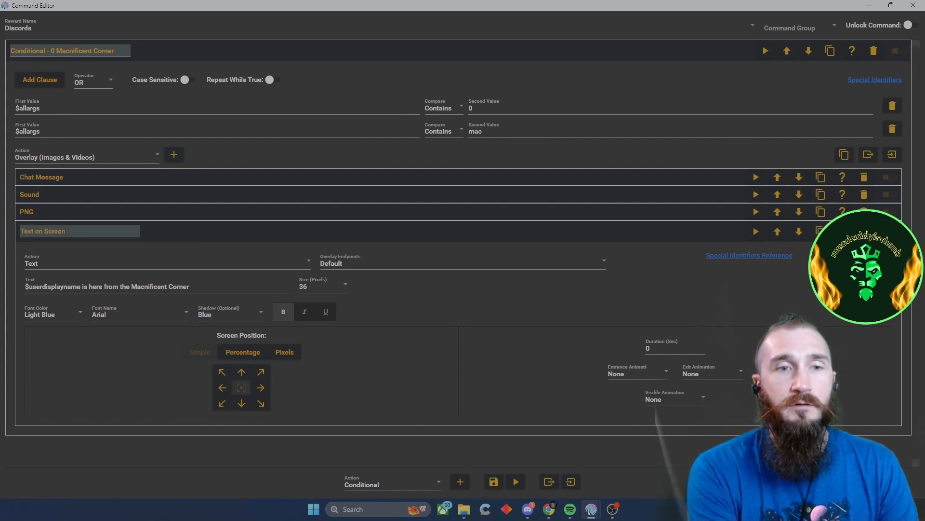
left_click(258, 234)
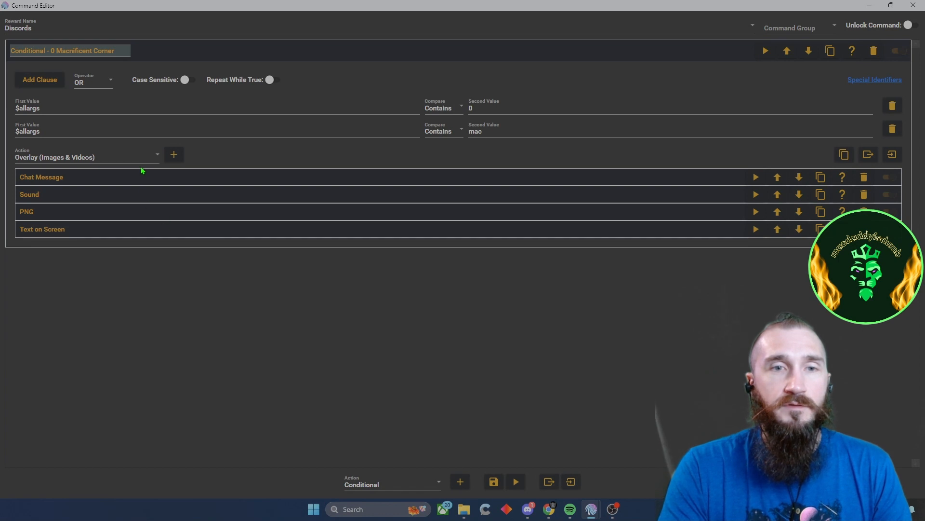
Add a Wait action of 3.5 seconds to the Macnificent Corner conditional and collapse it
left_click(152, 156)
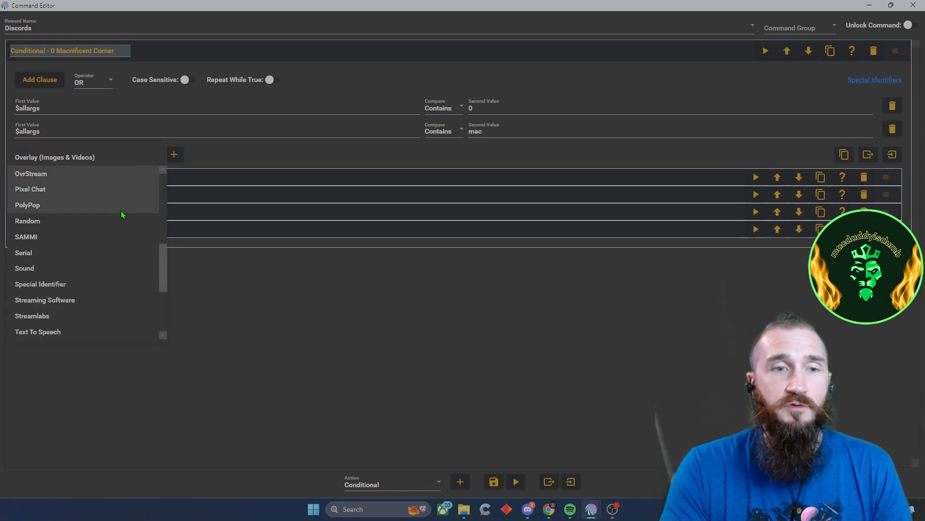
scroll(105, 261, "down", 3)
left_click(57, 289)
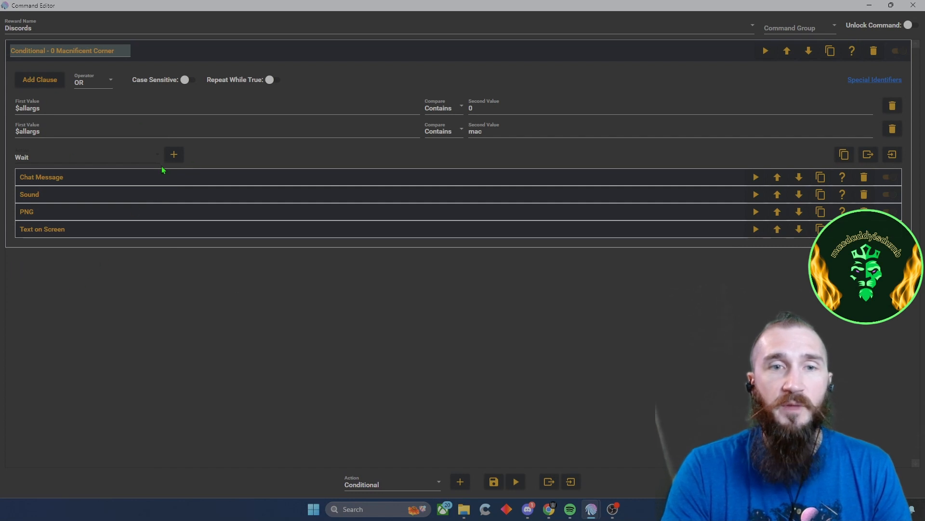
left_click(174, 155)
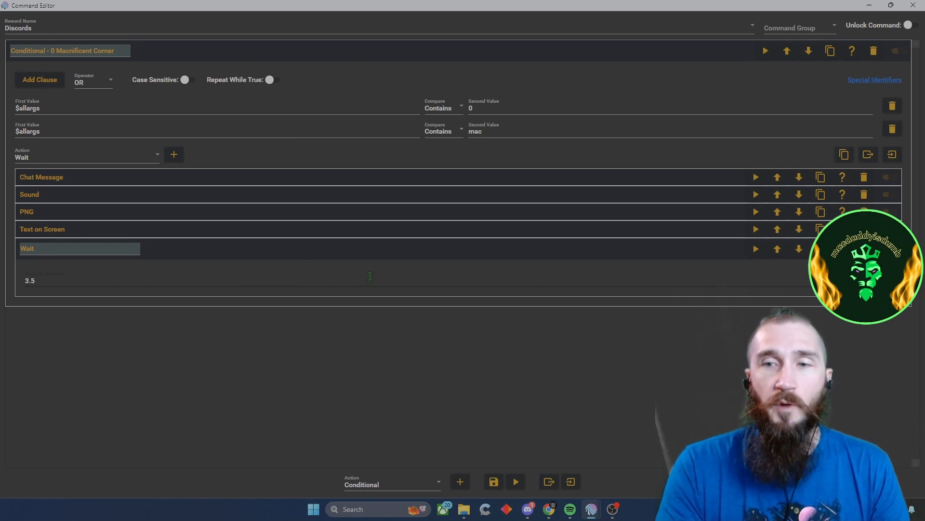
left_click(377, 252)
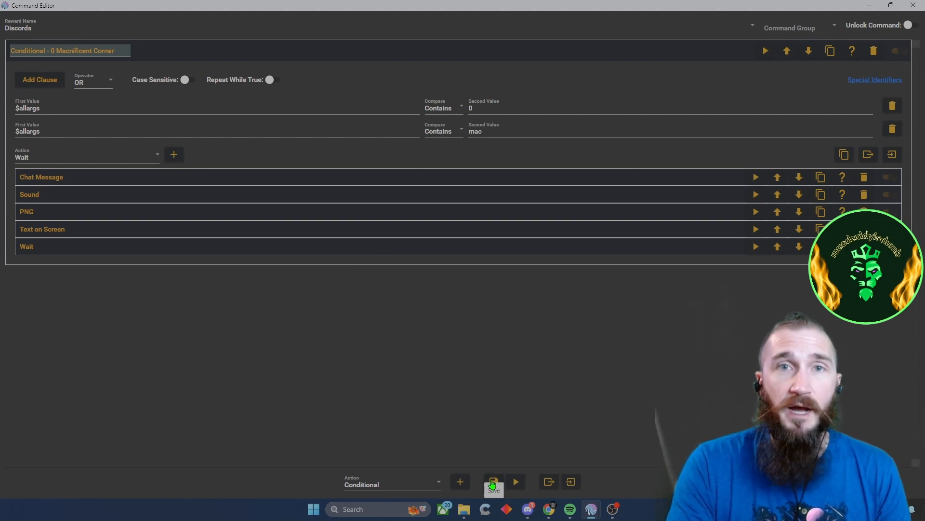
Try to save the Discords command
left_click(493, 482)
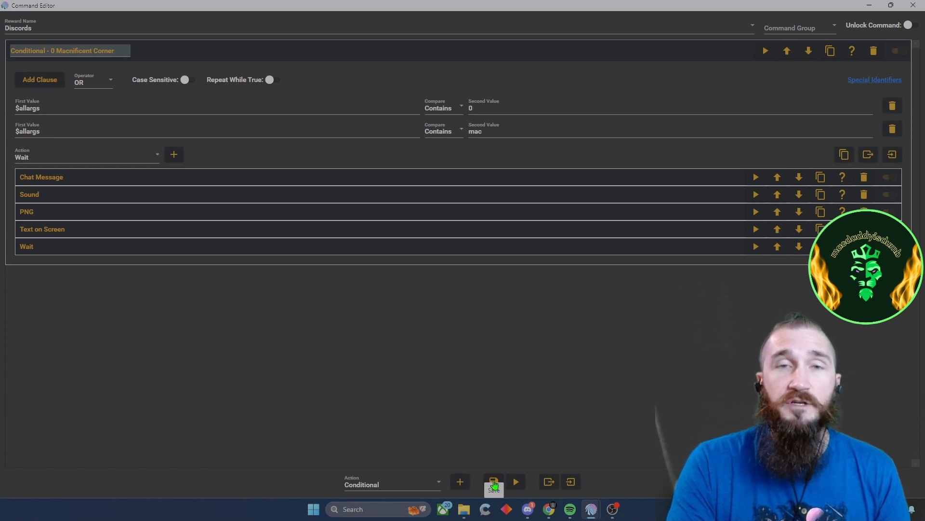
left_click(493, 480)
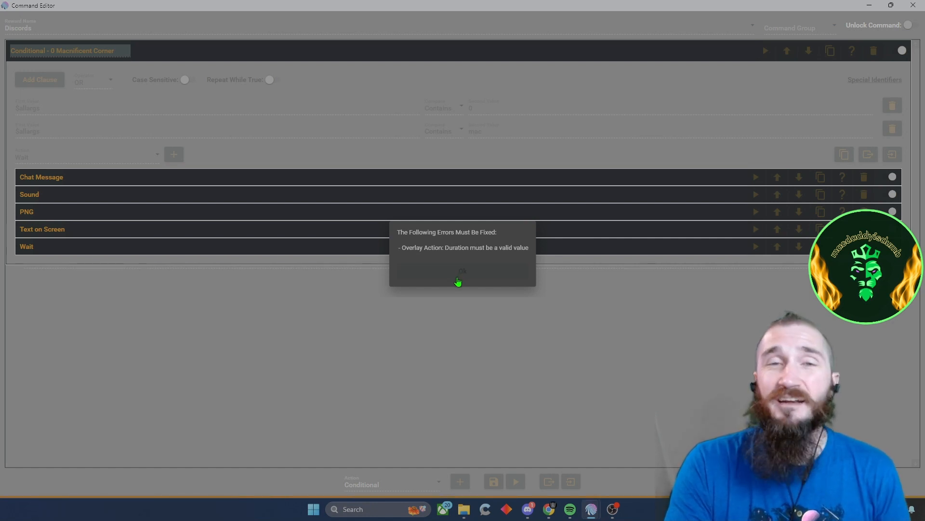
left_click(458, 281)
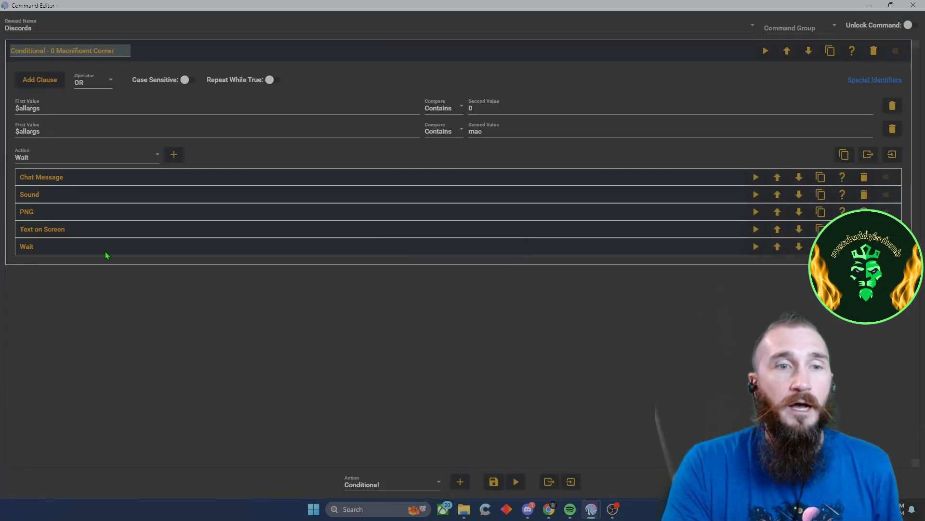
Enter a duration for the Text on Screen overlay, using the PNG action's duration as reference, and save the command
left_click(99, 230)
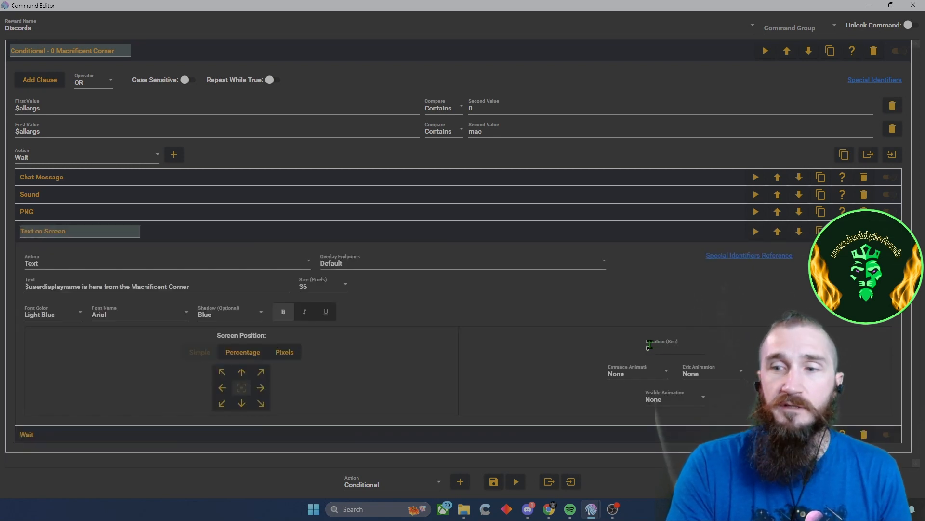
left_click(622, 218)
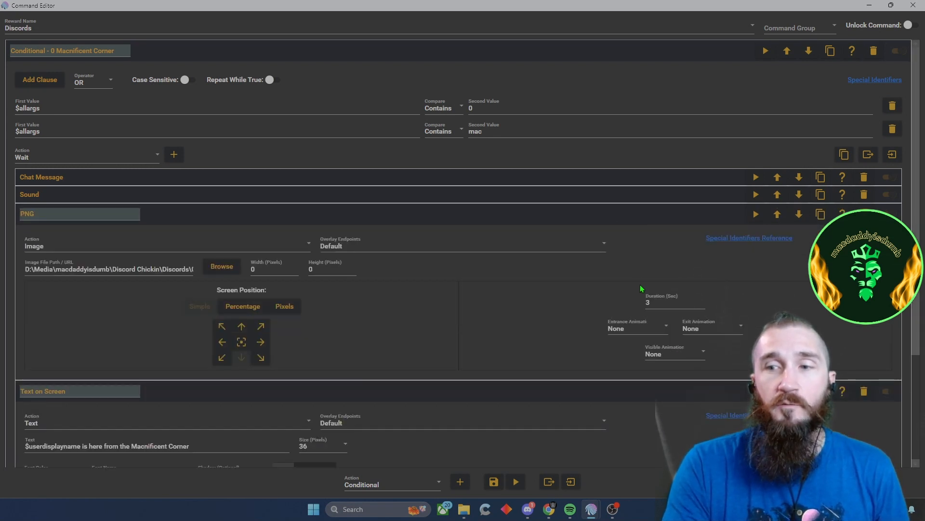
scroll(655, 347, "down", 3)
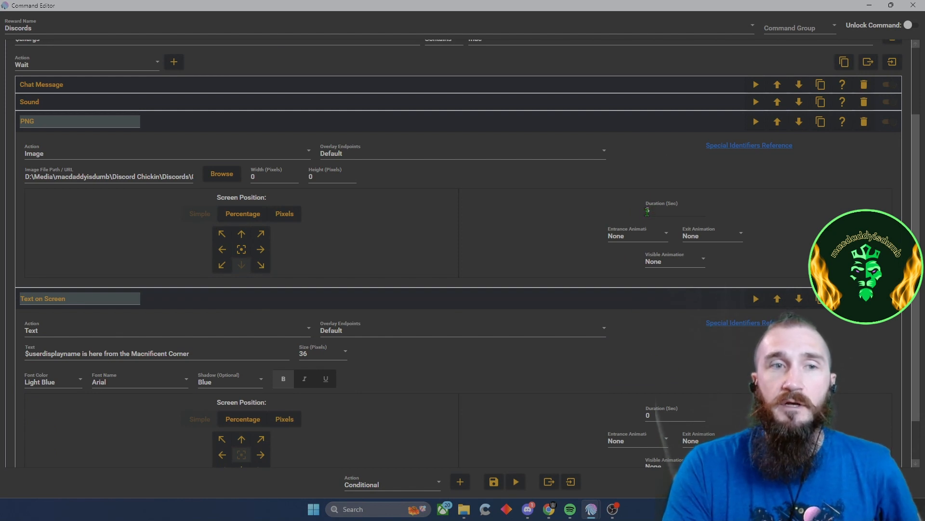
left_click(651, 415)
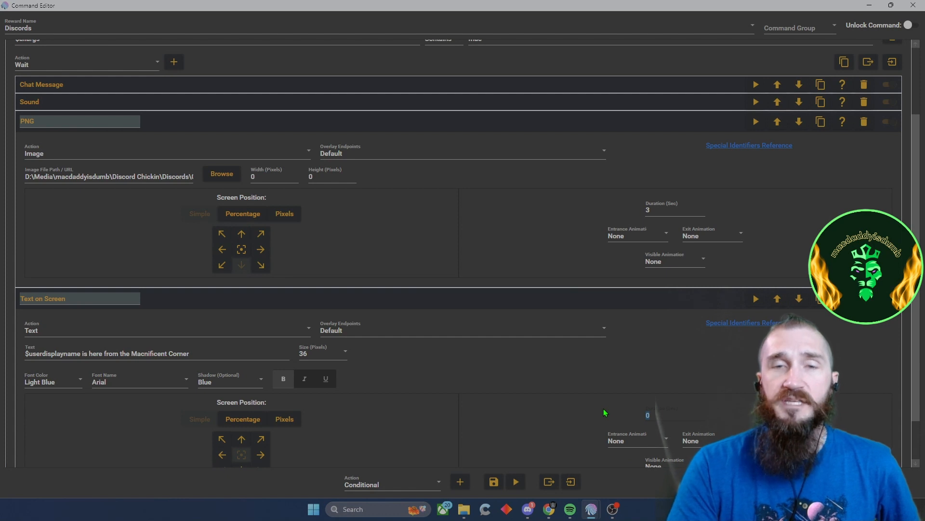
left_click(441, 124)
left_click(439, 239)
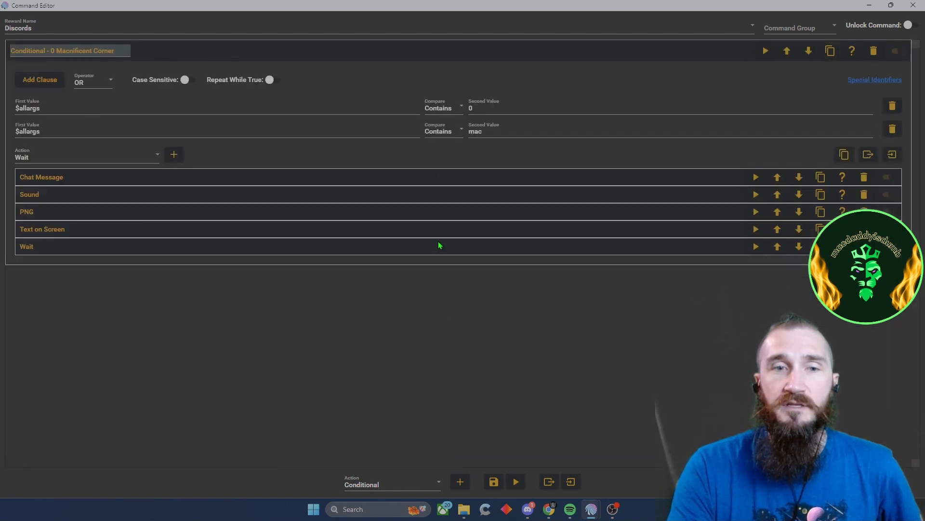
left_click(494, 483)
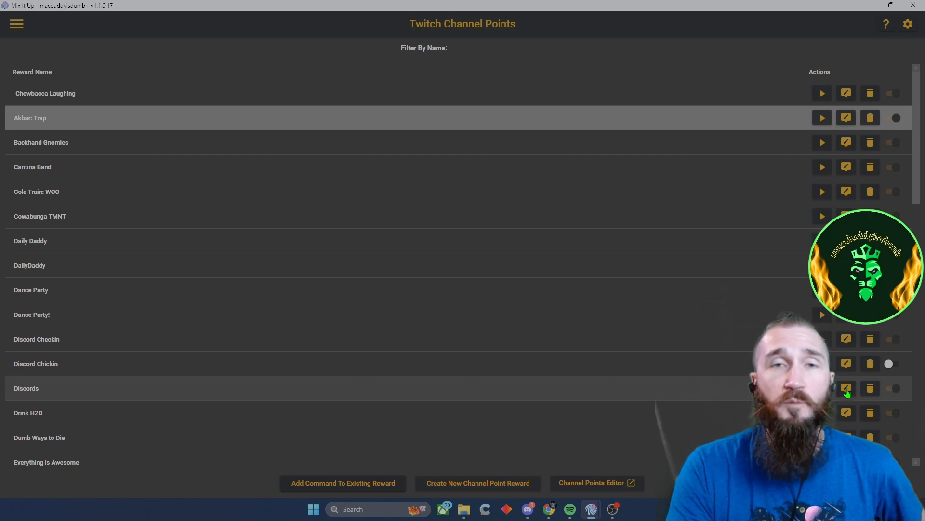
Reopen the Discords reward command, expand the Macnificent Corner conditional, and test its Sound and PNG actions
left_click(846, 389)
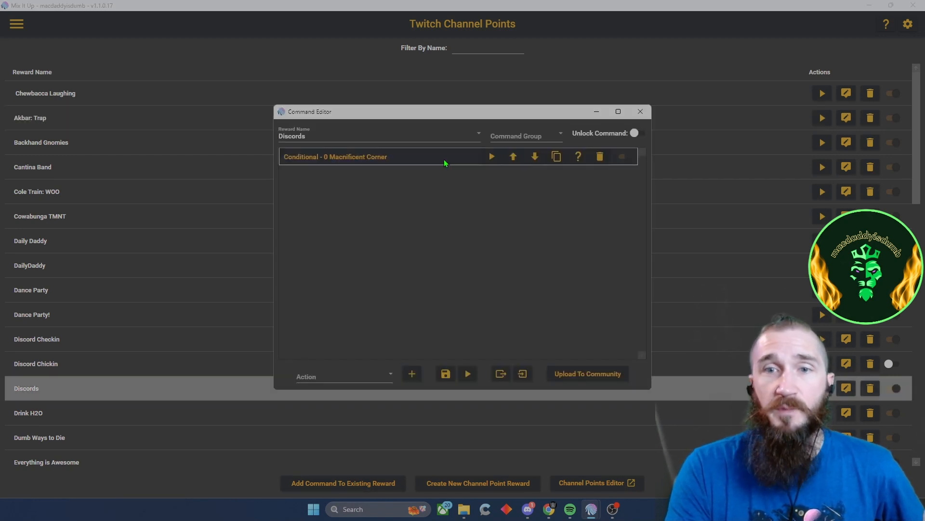
left_click(444, 162)
left_click(479, 167)
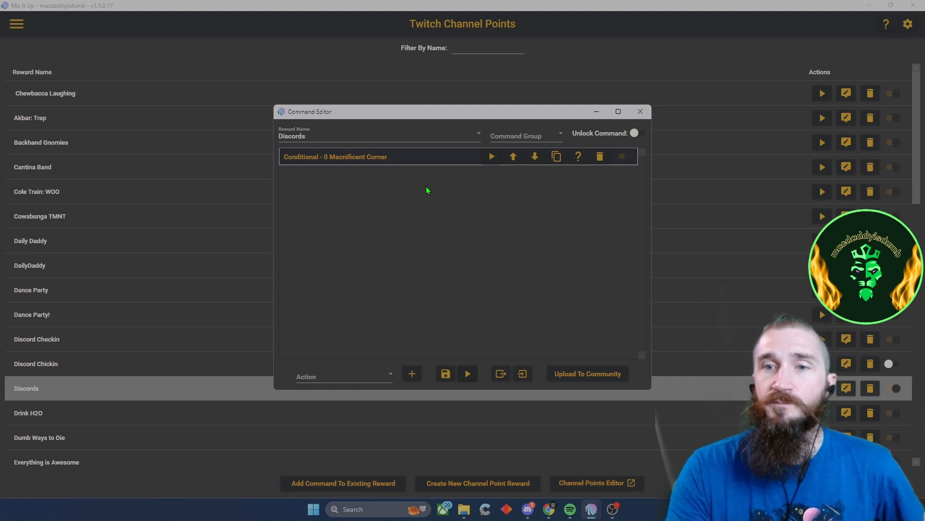
left_click(444, 157)
scroll(458, 261, "down", 1)
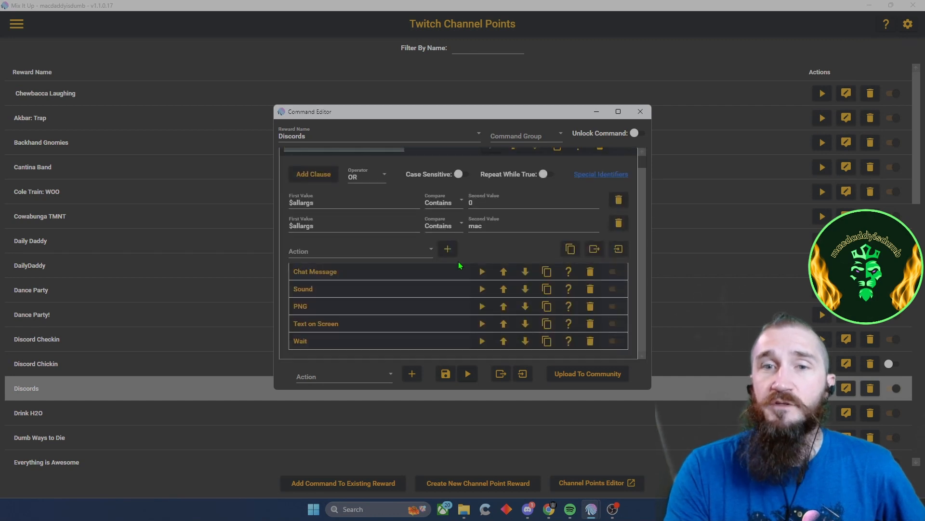
left_click(482, 293)
left_click(484, 310)
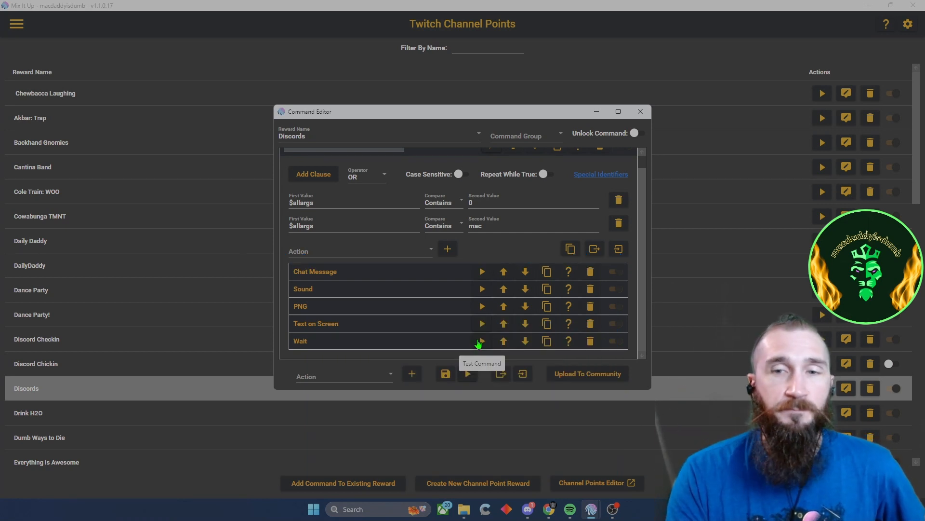
Maximize the command editor, add a File (Read & Write) action to the conditional, and move it above the Wait action
left_click(618, 112)
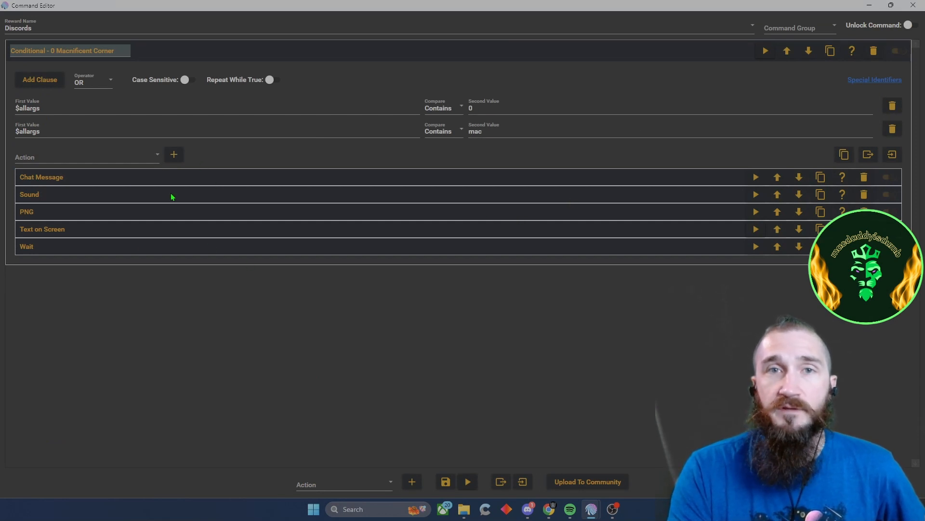
left_click(152, 163)
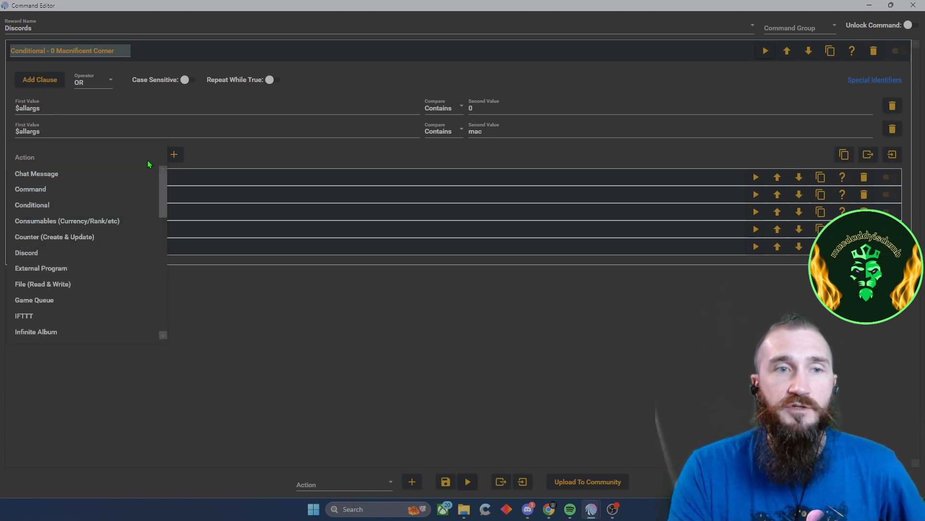
scroll(28, 266, "down", 3)
scroll(39, 251, "up", 3)
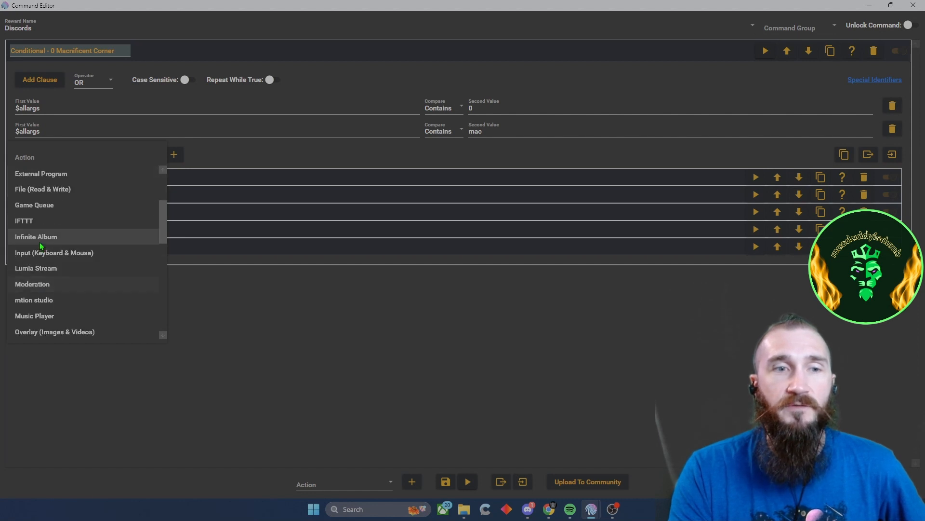
left_click(42, 237)
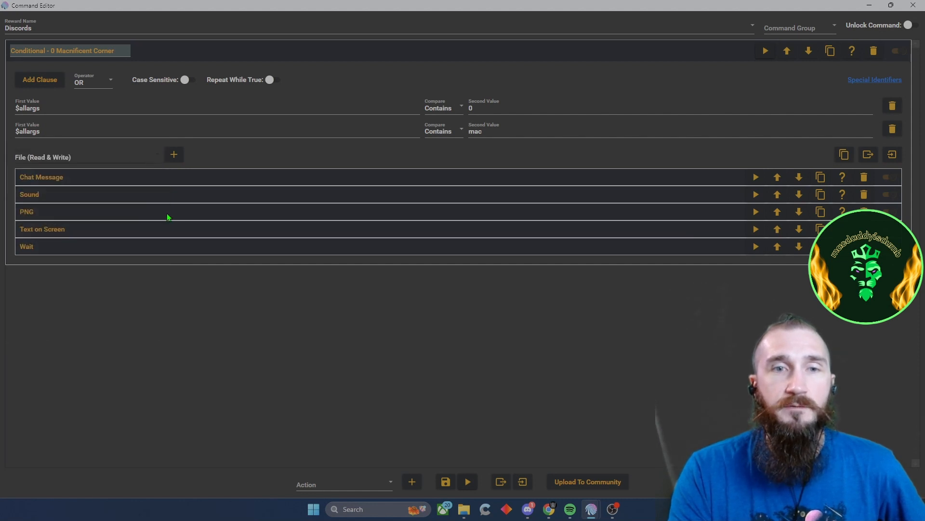
left_click(174, 155)
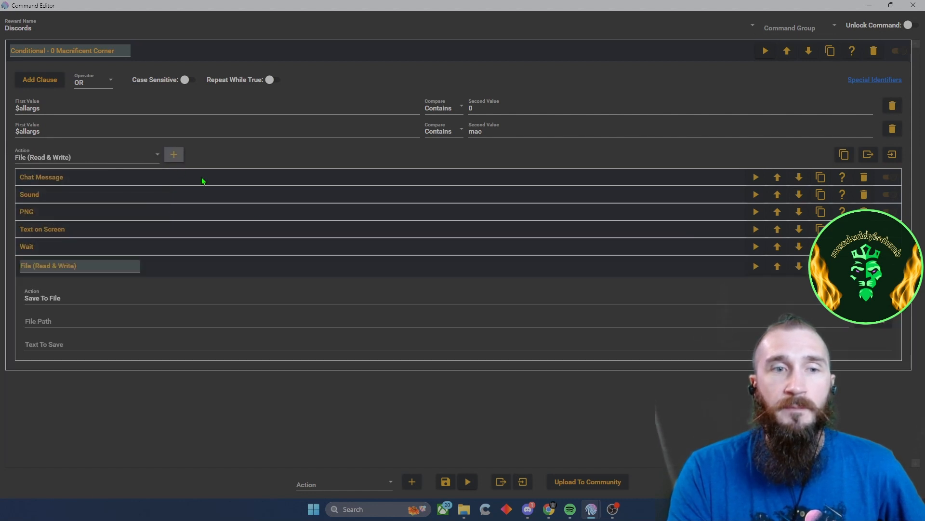
left_click(778, 270)
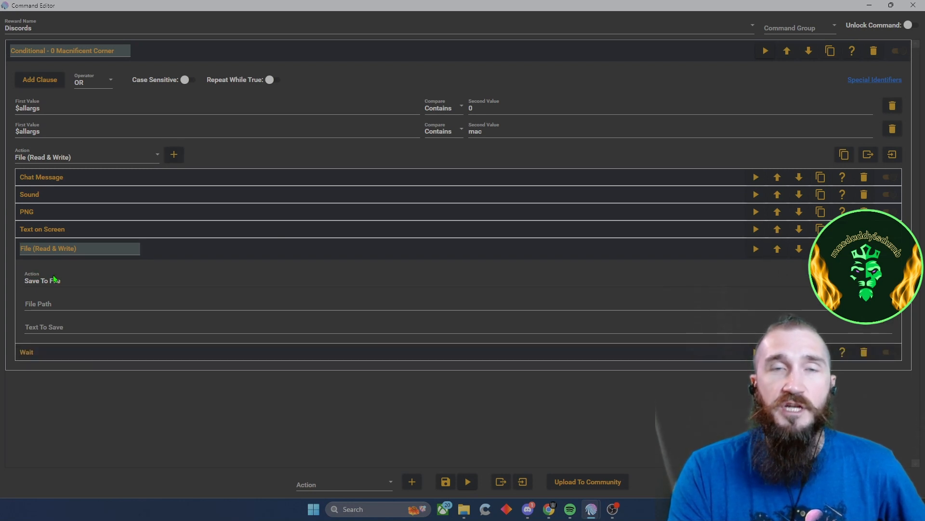
Set the File (Read & Write) action to Append To File, using the existing "0 - Macnificent.txt" in the Discords folder as its path
left_click(69, 280)
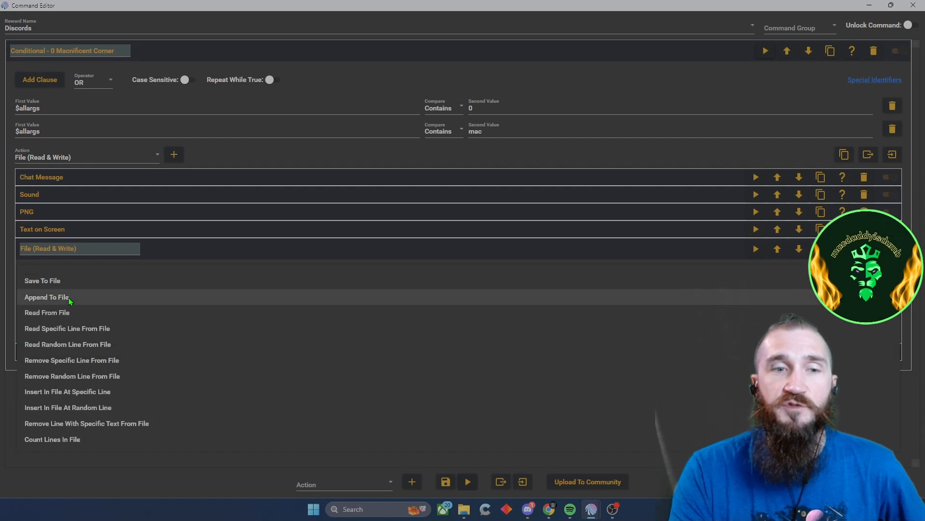
left_click(69, 297)
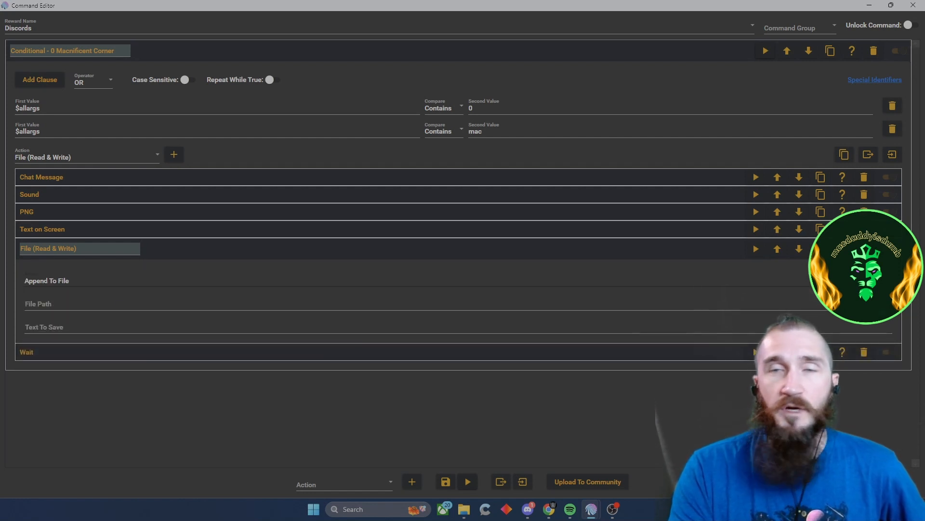
left_click(883, 301)
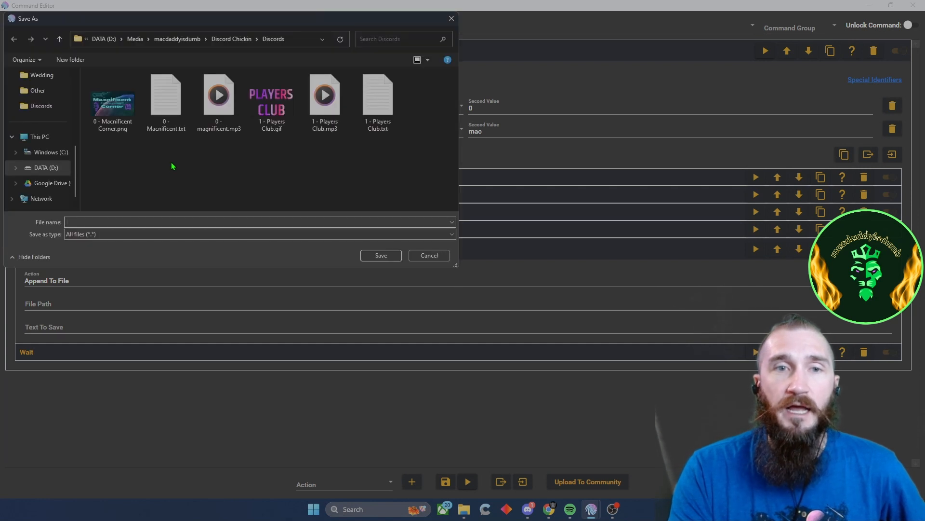
double_click(159, 106)
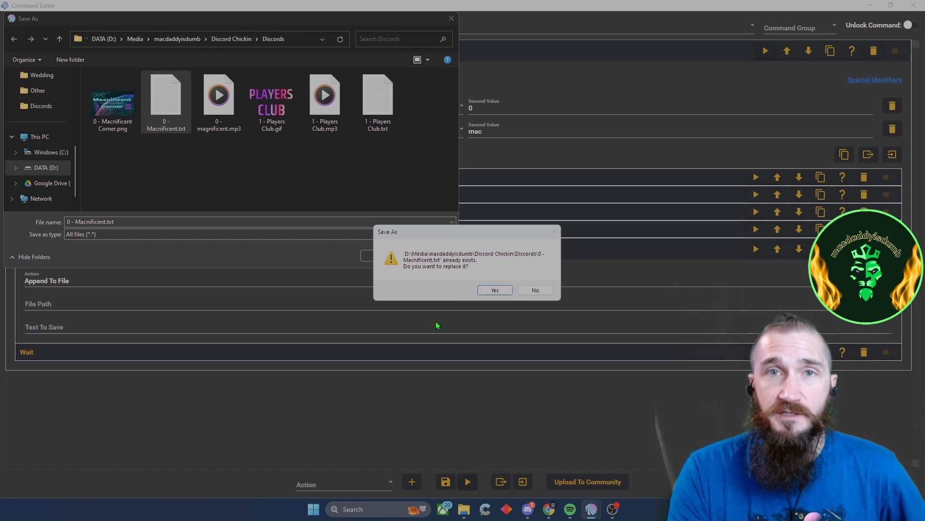
left_click(495, 290)
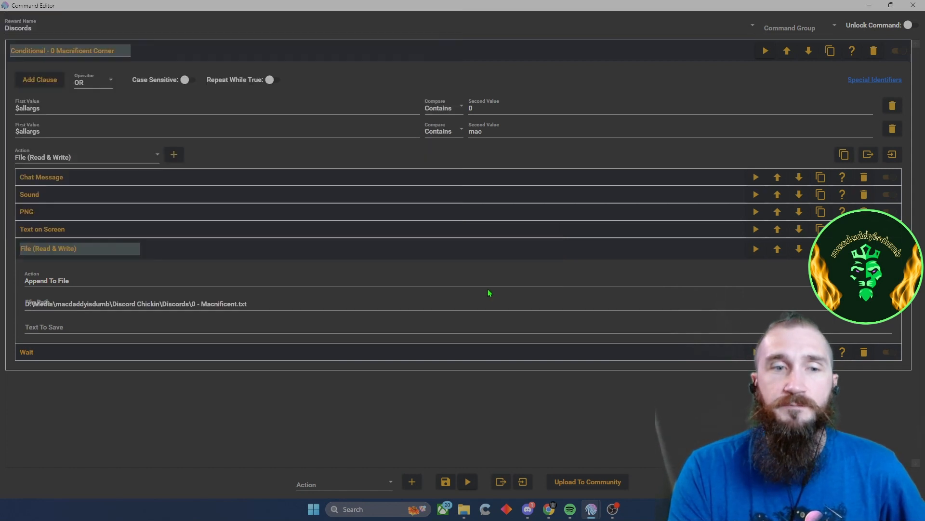
Set the text to save to "@$userdisplayname", collapse the file action, and save the Discords command
left_click(57, 327)
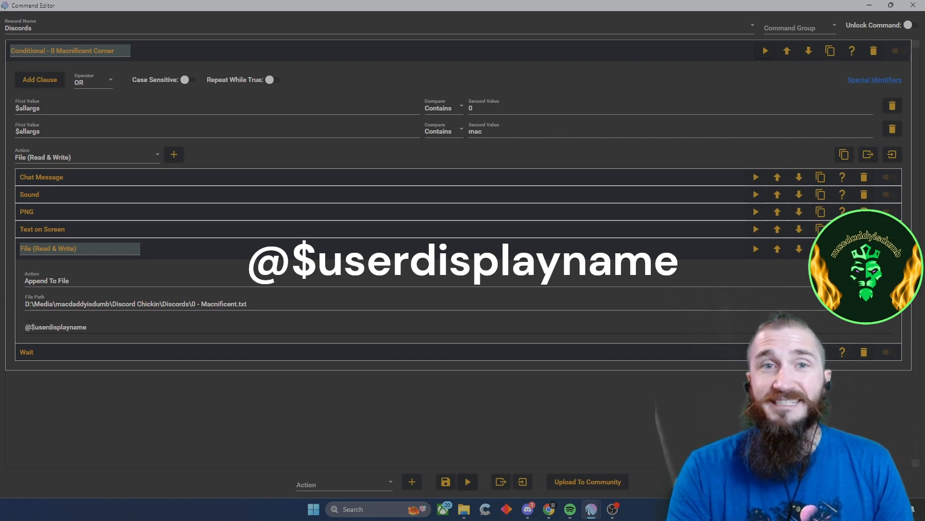
left_click(370, 255)
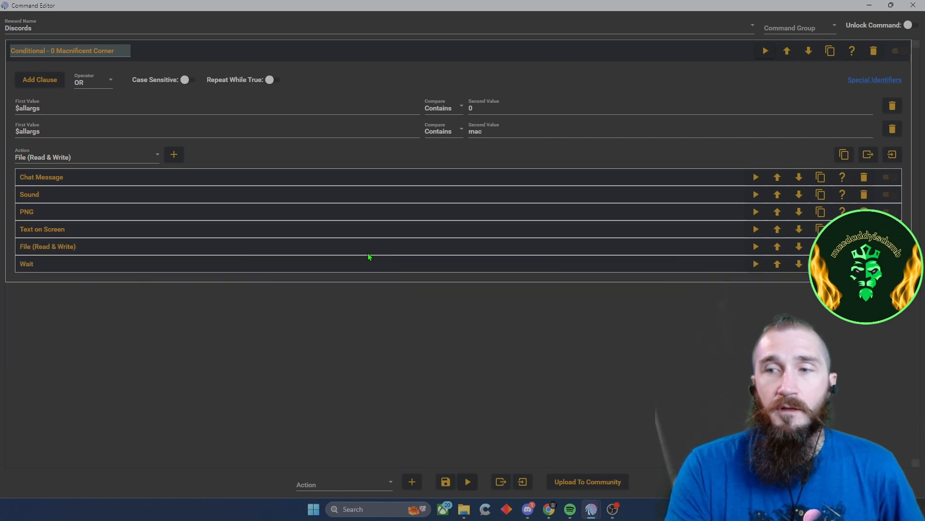
left_click(445, 486)
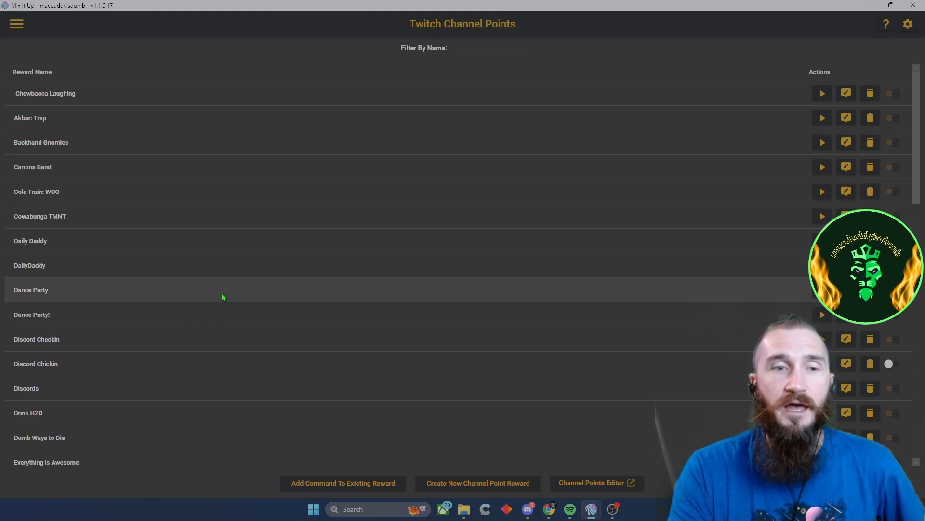
Reopen the Discords reward command and add a second conditional named "Conditional - 1 Players Club"
double_click(237, 343)
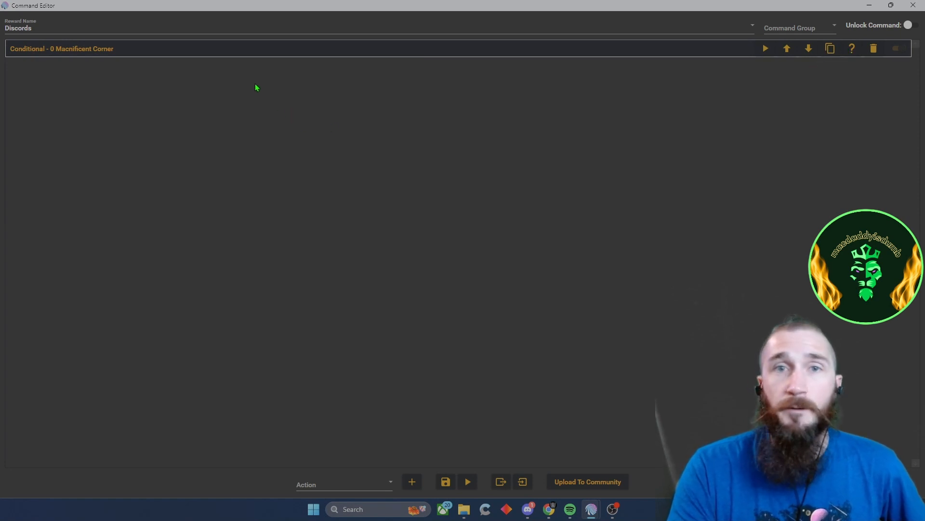
left_click(351, 488)
scroll(338, 409, "down", 1)
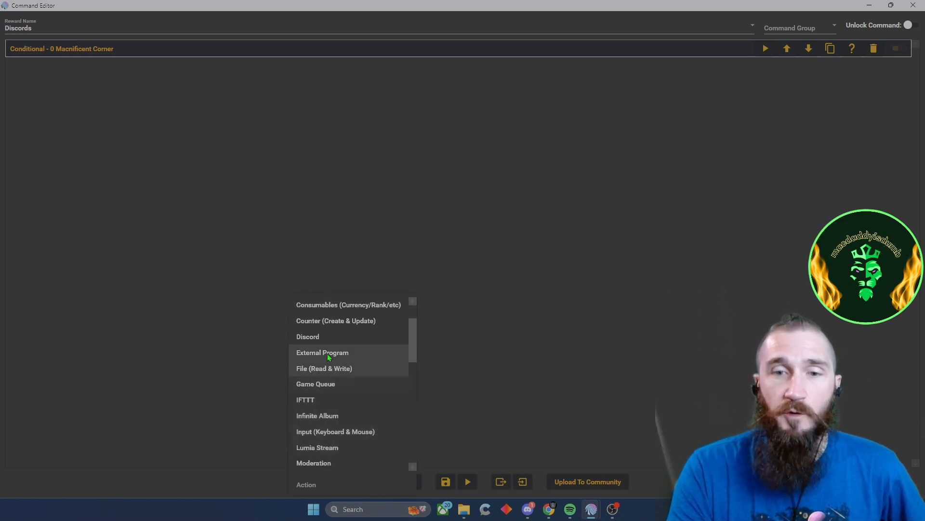
scroll(326, 323, "up", 1)
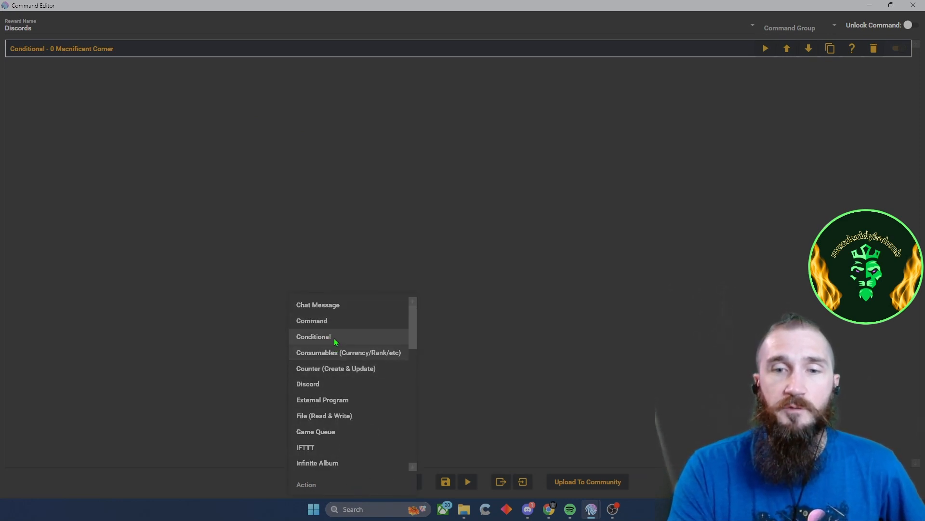
left_click(334, 338)
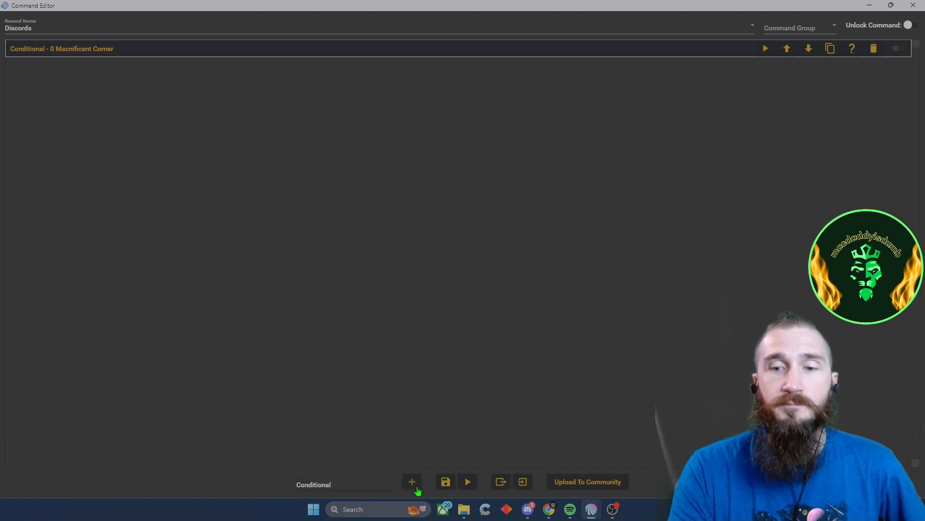
left_click(416, 488)
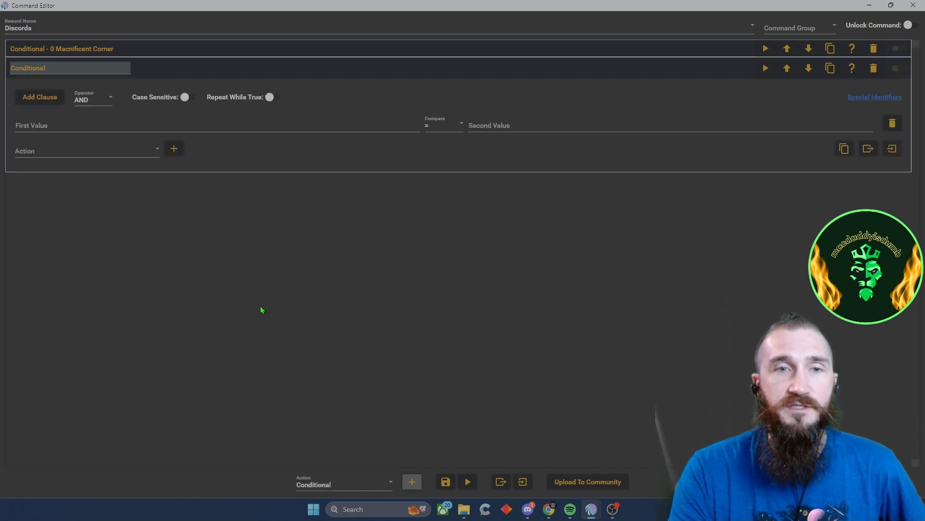
left_click(90, 67)
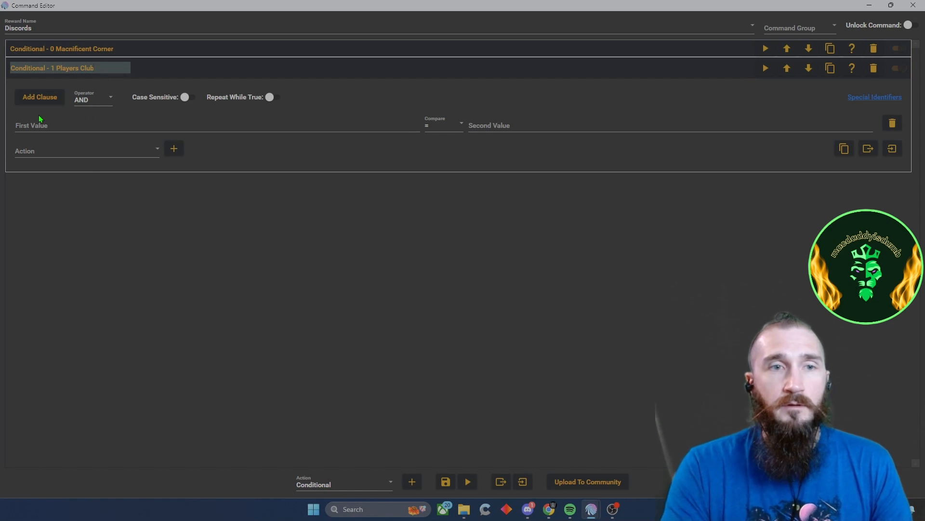
Define the first clause of the Players Club conditional as $allargs Contains 1
left_click(46, 126)
type("$")
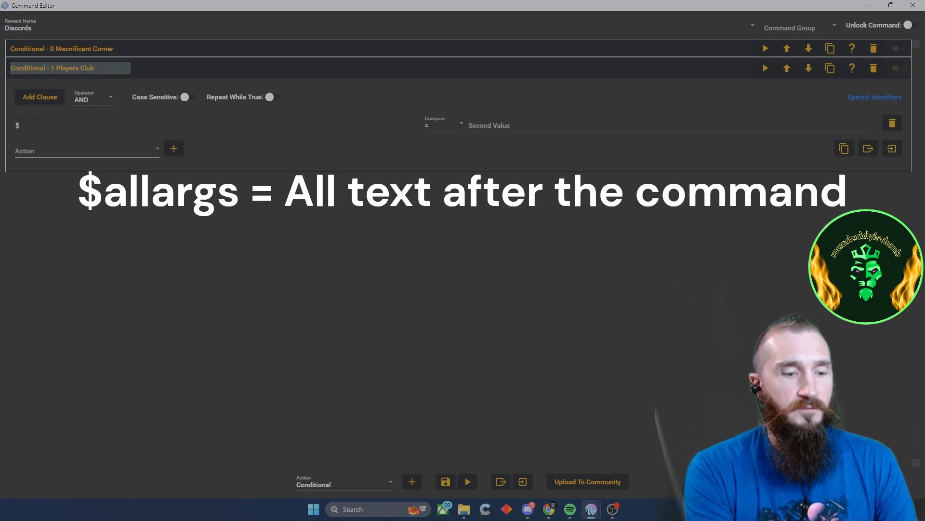
type("allargs")
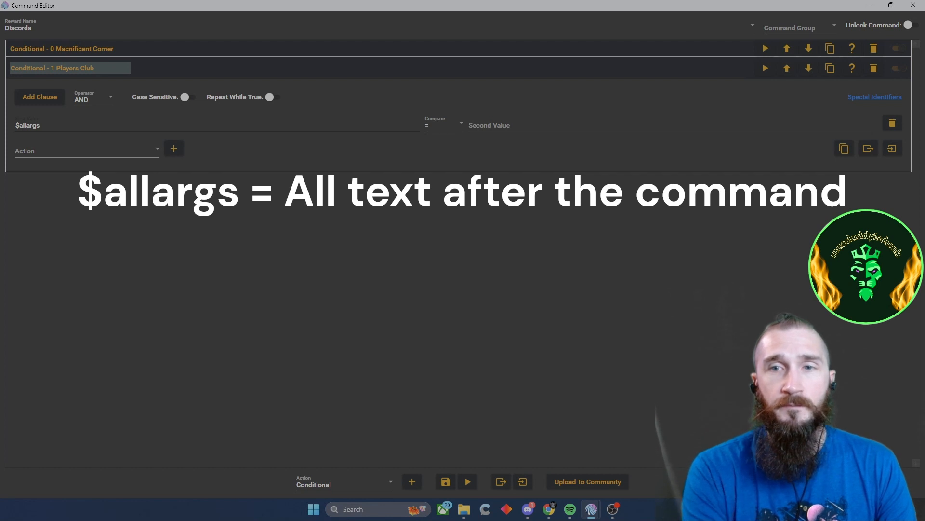
key("Tab")
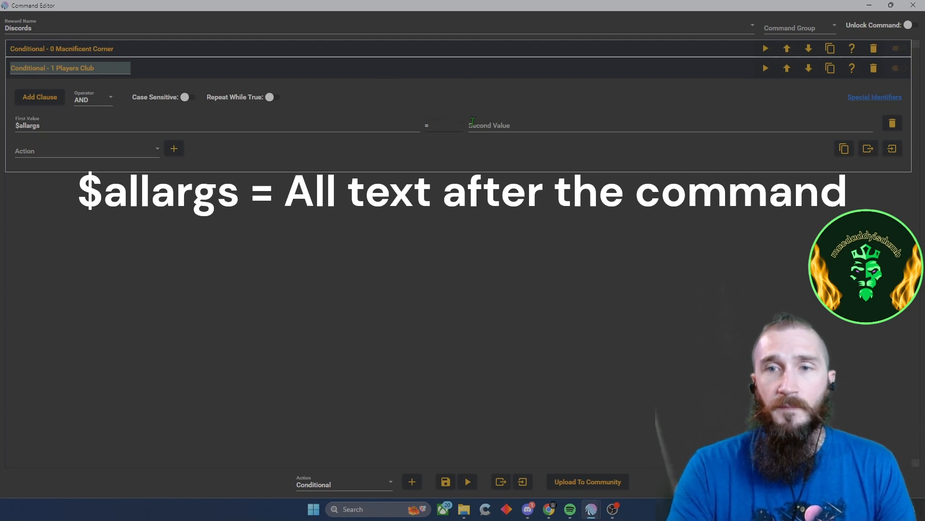
left_click(459, 131)
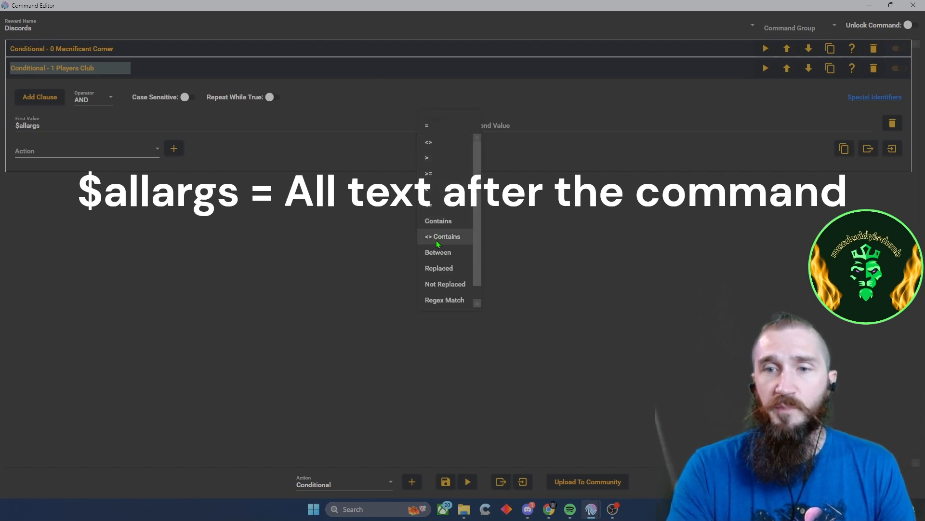
left_click(449, 222)
type("1")
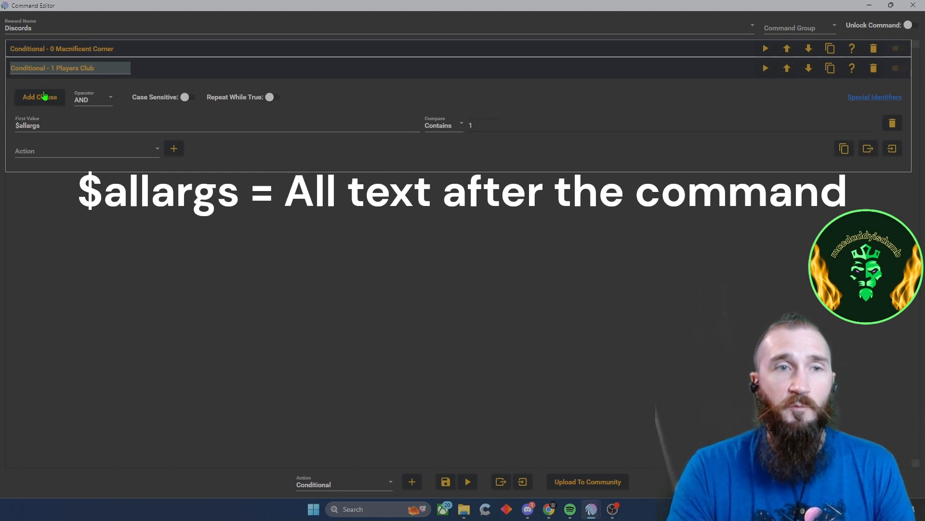
Set the Players Club conditional's operator to OR and add a second clause, $allargs Contains player
left_click(93, 100)
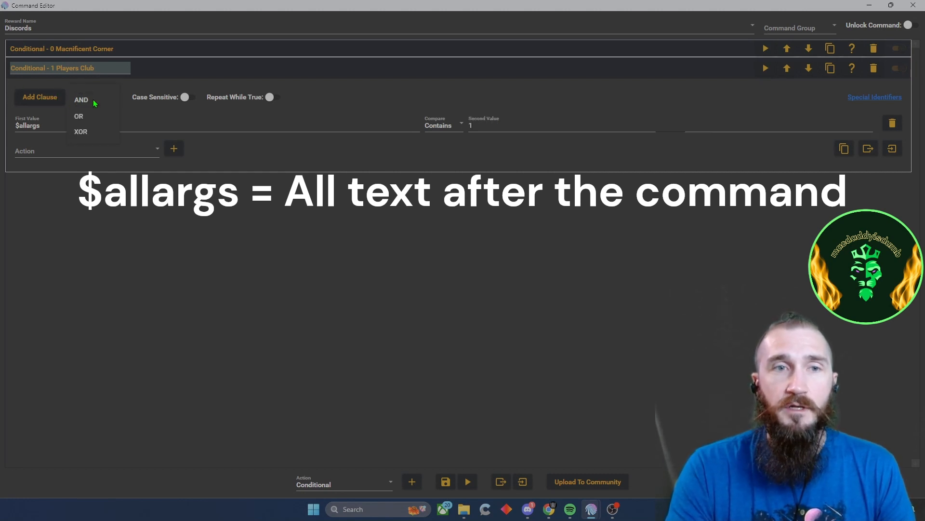
left_click(84, 119)
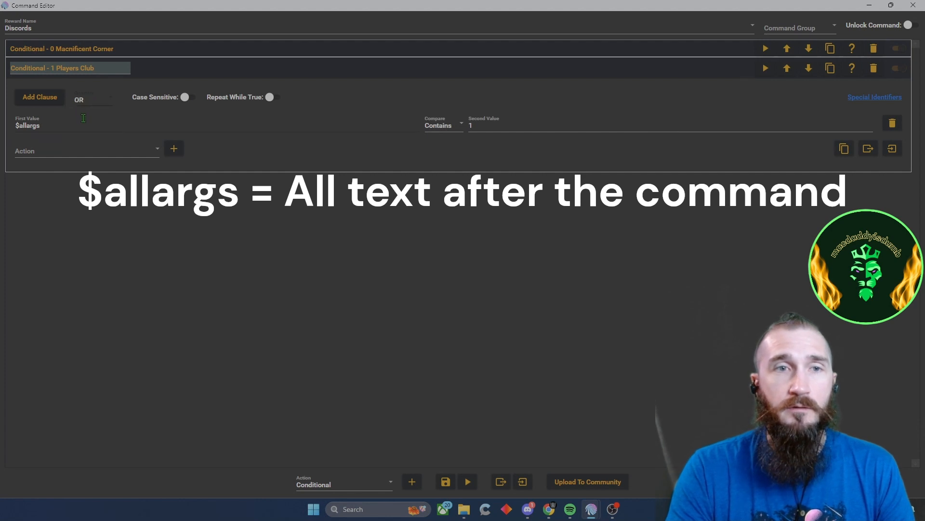
left_click(37, 100)
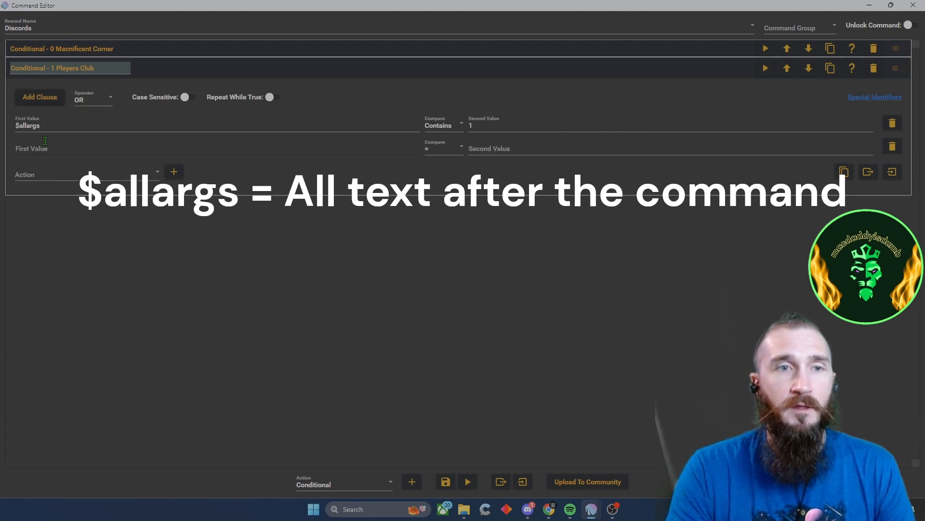
left_click_drag(25, 129, 14, 133)
key("ctrl+c")
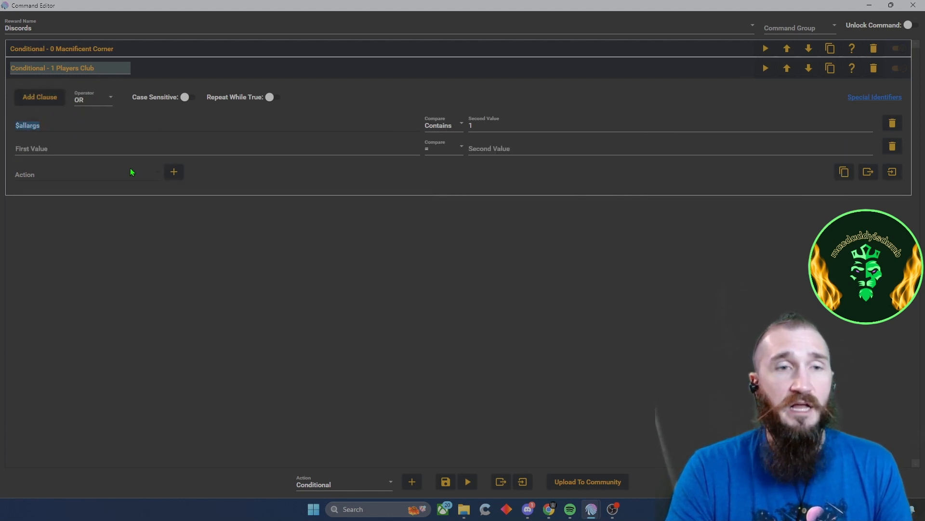
left_click(140, 150)
key("ctrl+v")
left_click(454, 150)
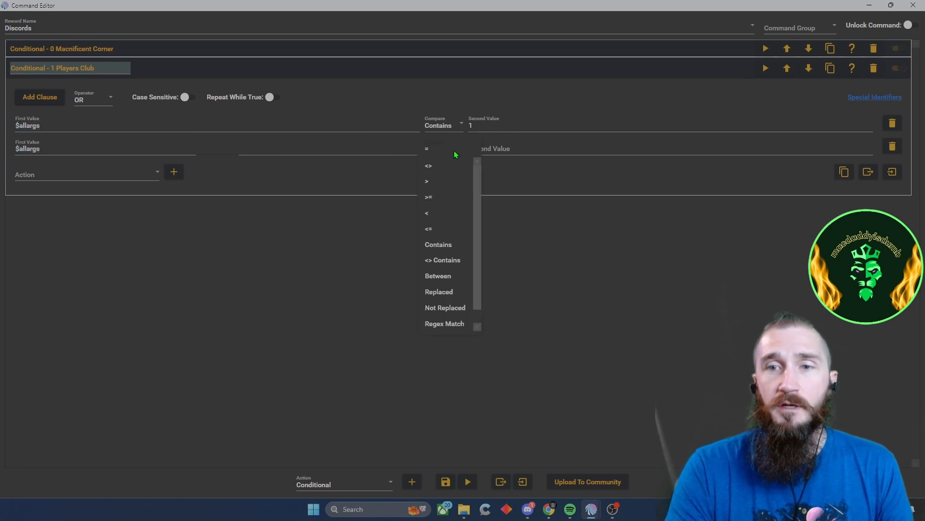
left_click(446, 245)
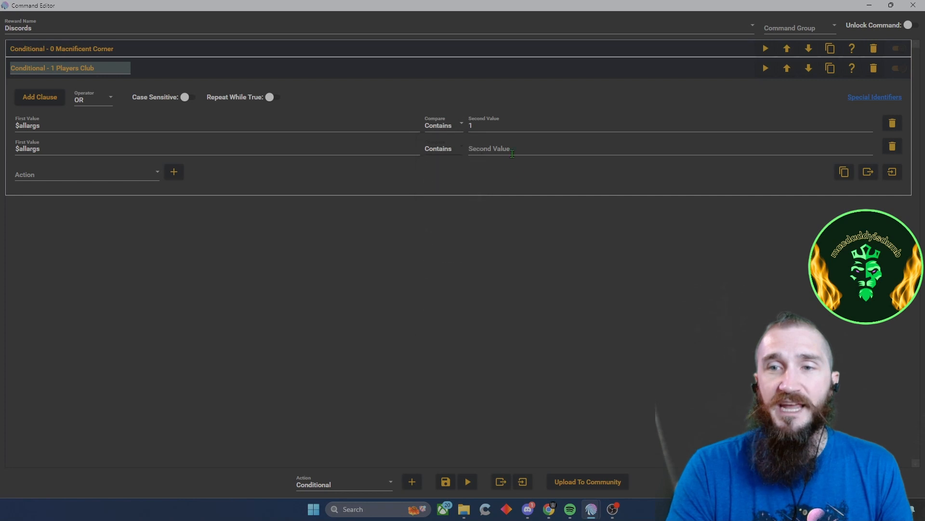
left_click(512, 150)
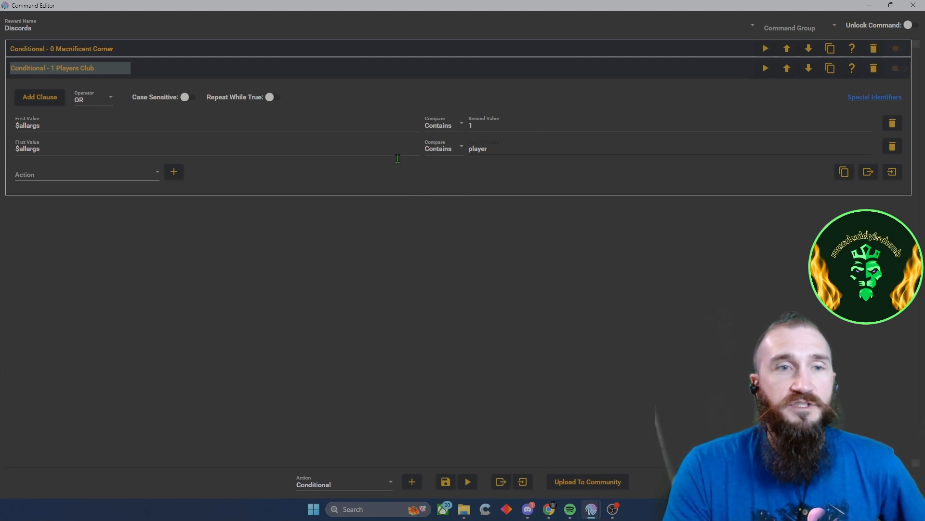
Add a Chat Message action to the Players Club conditional reading "$userdisplayname has checked in from the Player's Club", and collapse it
left_click(151, 177)
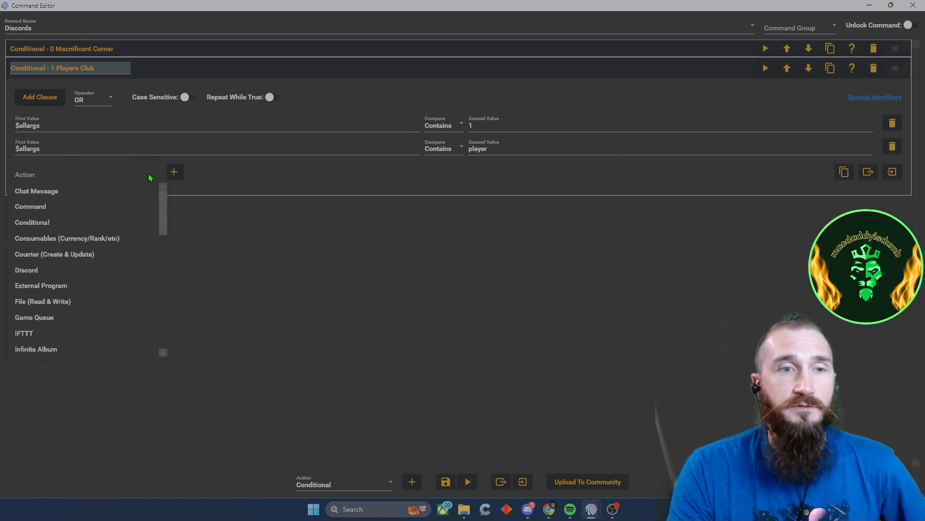
left_click(66, 192)
left_click(174, 172)
left_click(135, 252)
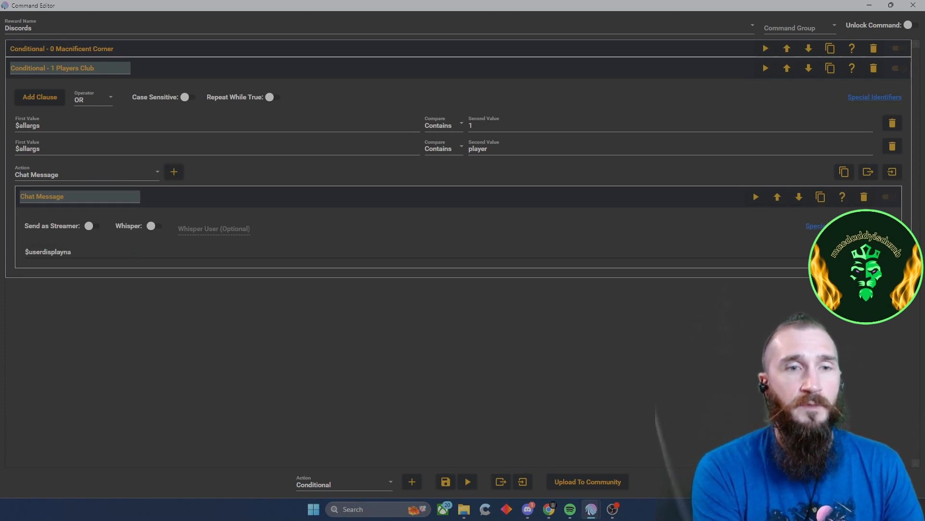
type("$userdisplayname has checked in f")
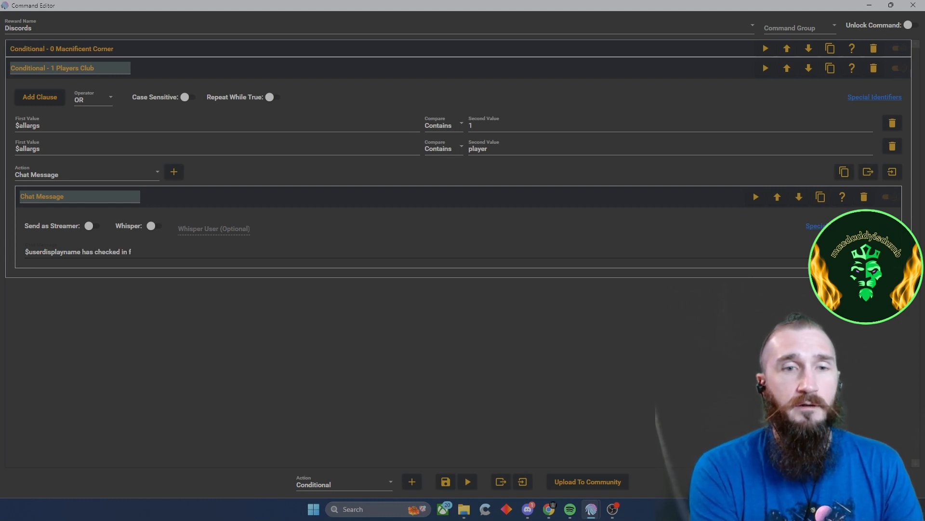
type("o")
key("BackSpace")
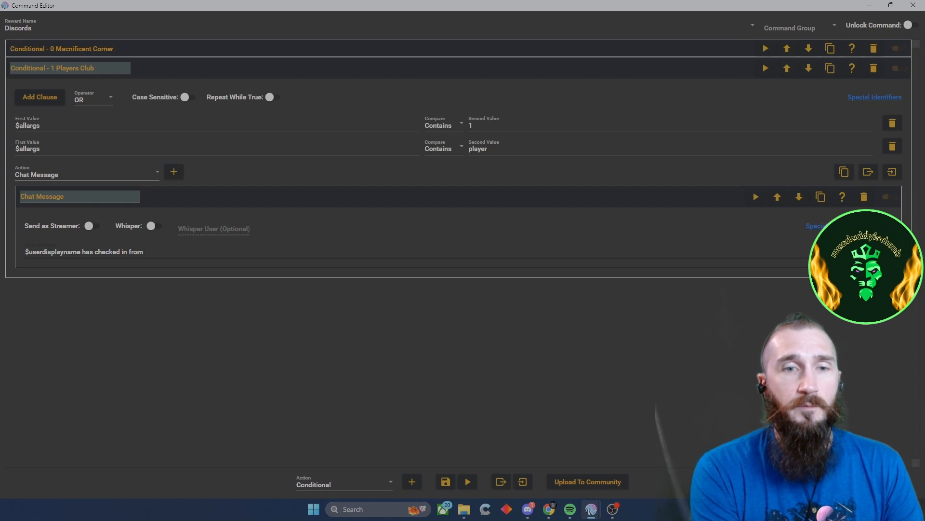
type("rom the PL")
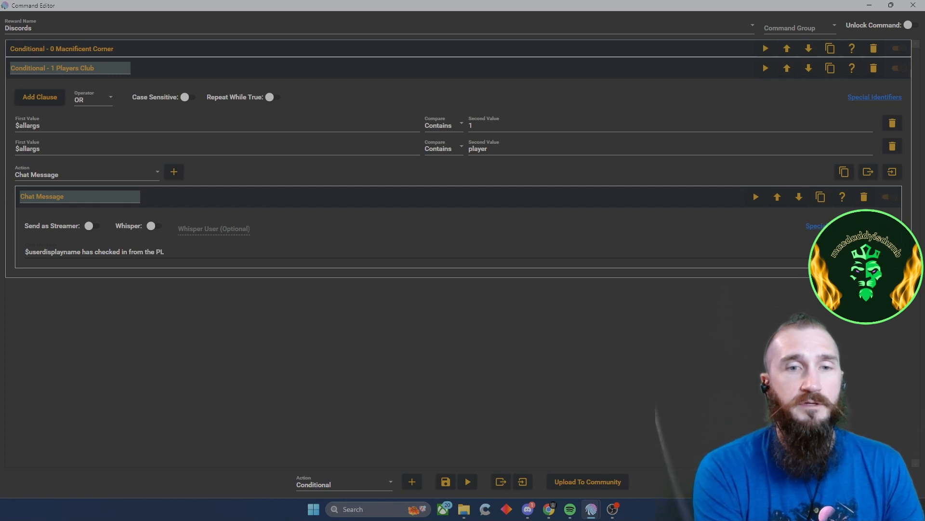
type("ayyer's C")
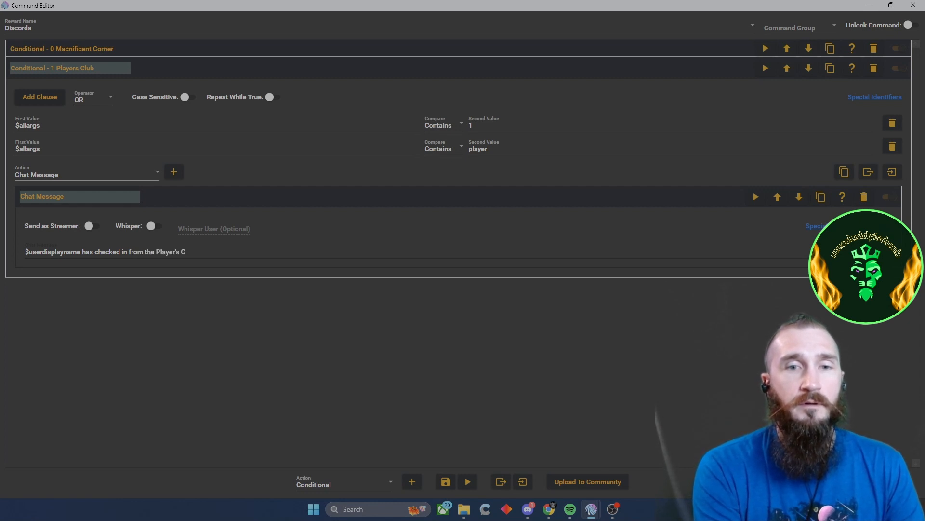
type("lub")
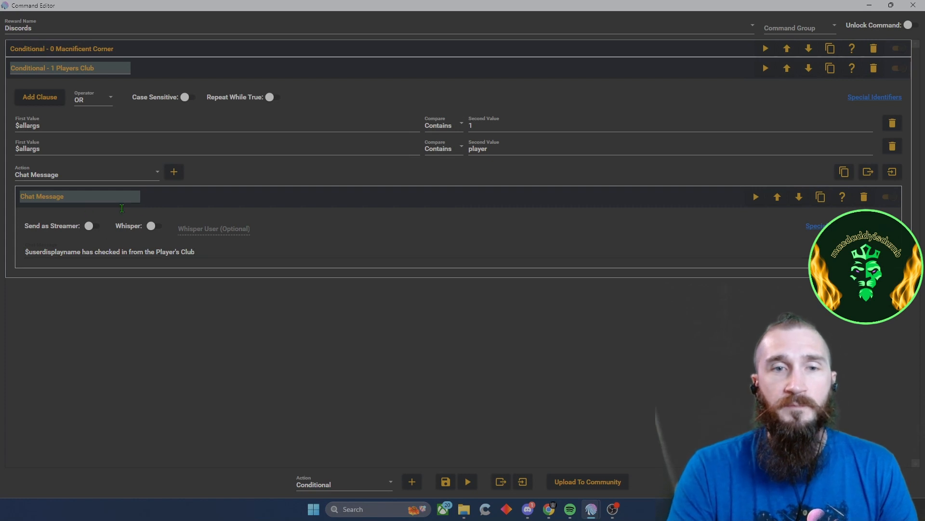
left_click(164, 200)
Add a Sound action to the Players Club conditional that plays "1 - Players Club.mp3", and collapse it
left_click(155, 175)
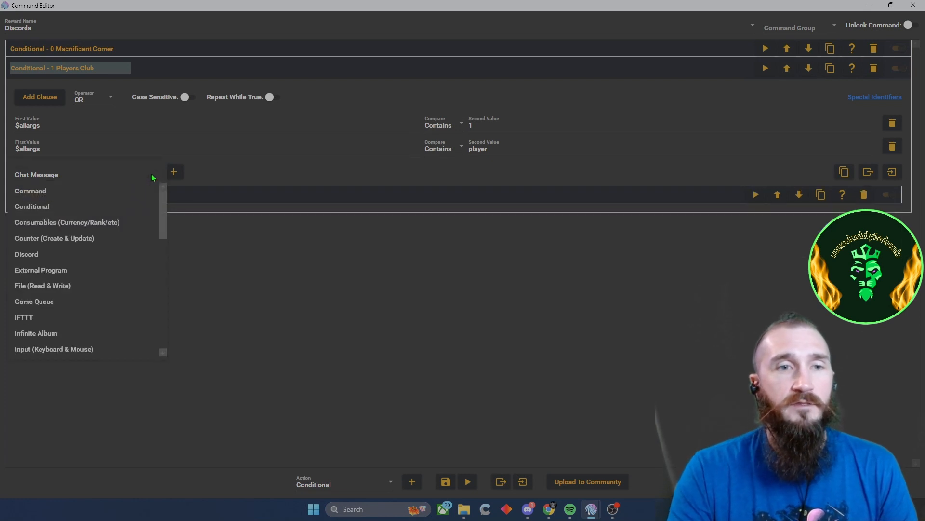
scroll(127, 235, "down", 6)
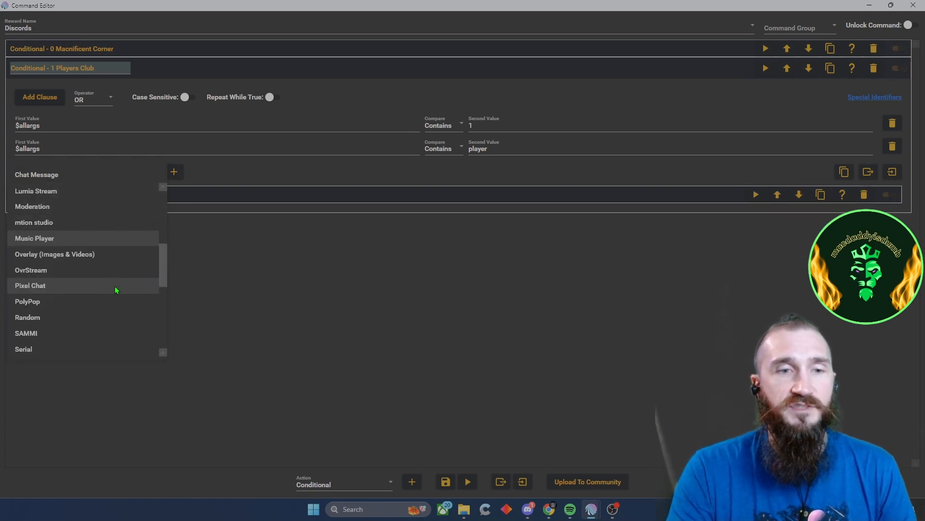
left_click(105, 269)
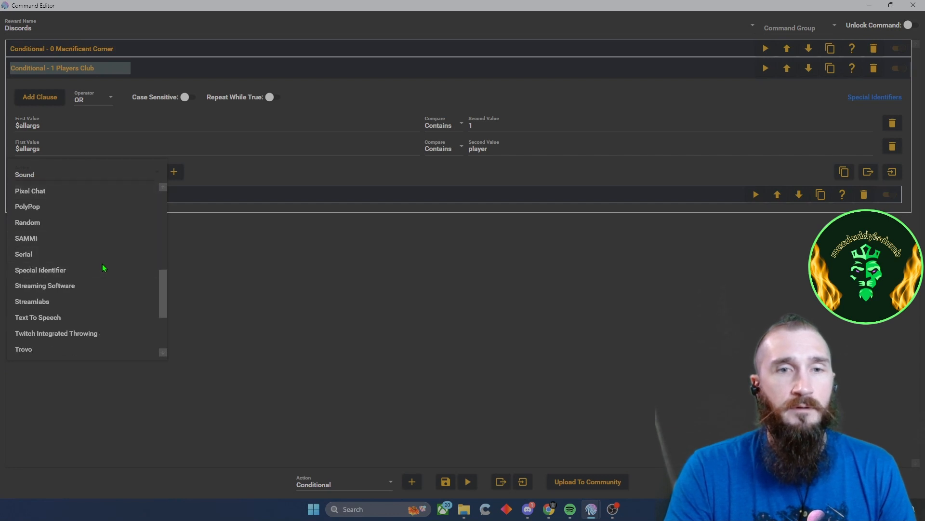
left_click(174, 172)
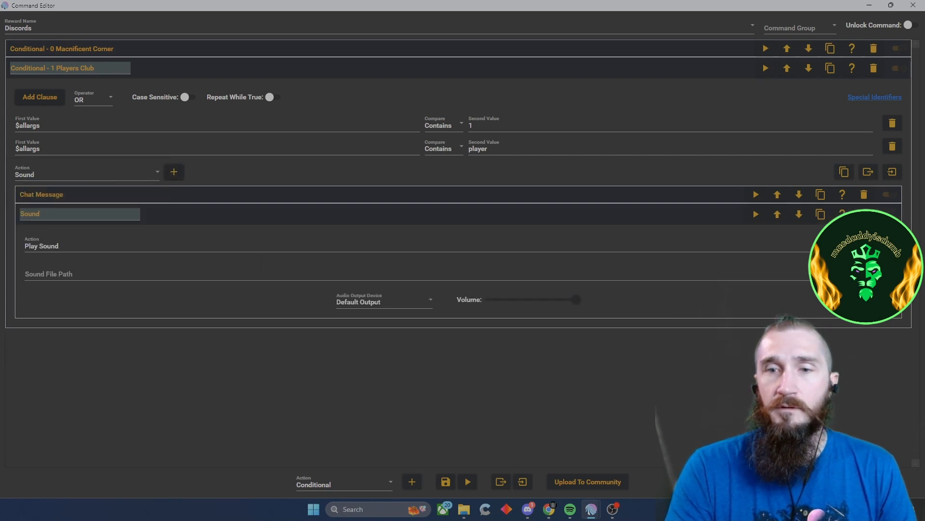
left_click(884, 272)
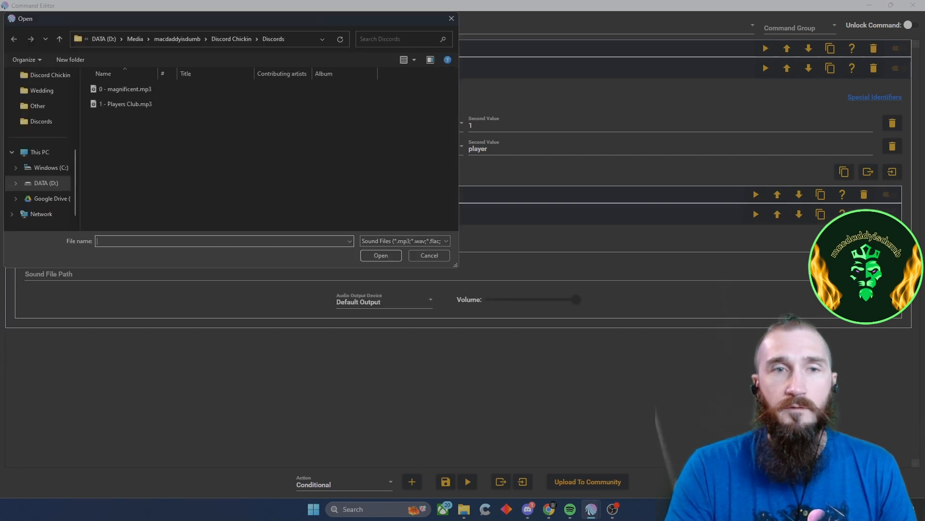
double_click(130, 104)
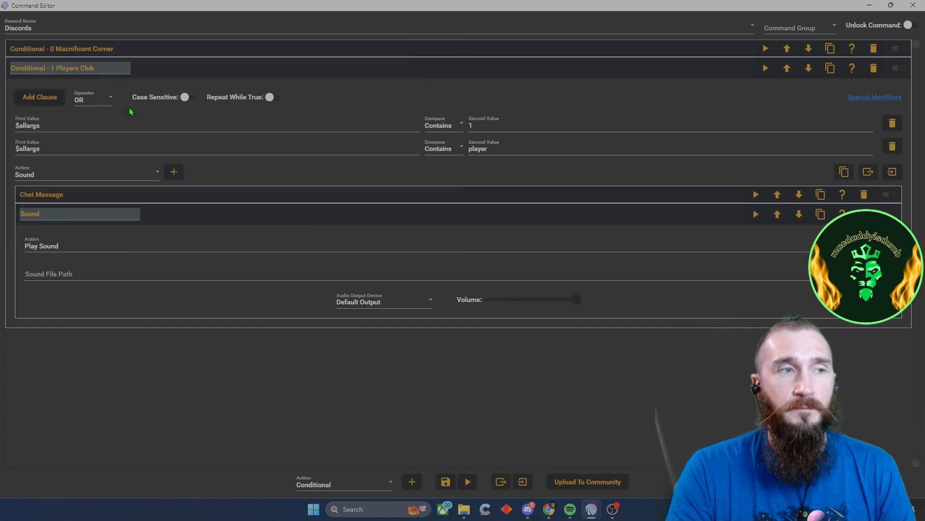
left_click(166, 221)
Add an Overlay (Images & Videos) action to the Players Club conditional and name it "GIF"
left_click(149, 175)
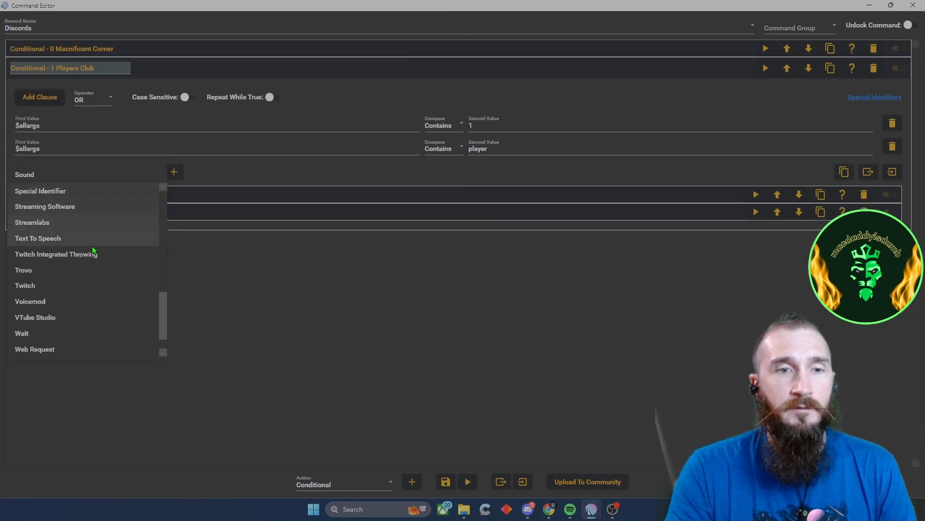
scroll(97, 246, "up", 3)
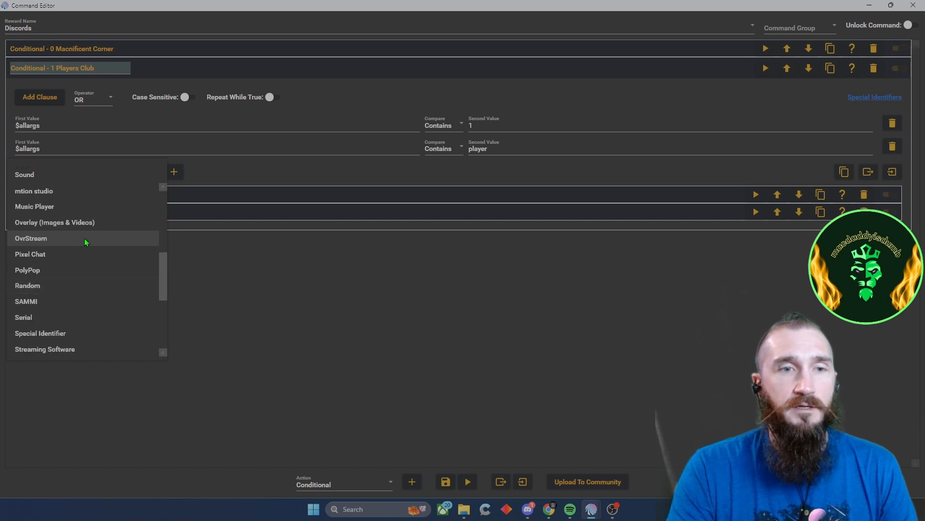
left_click(43, 222)
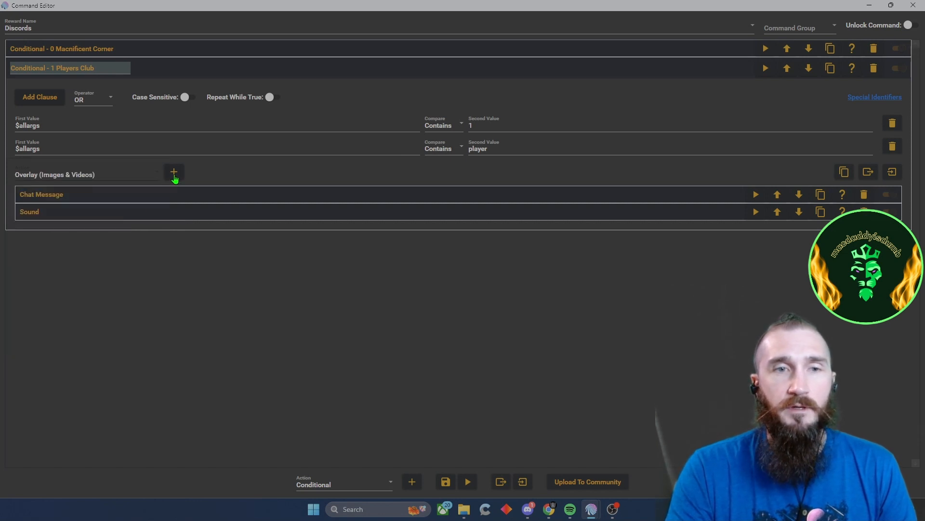
left_click(174, 172)
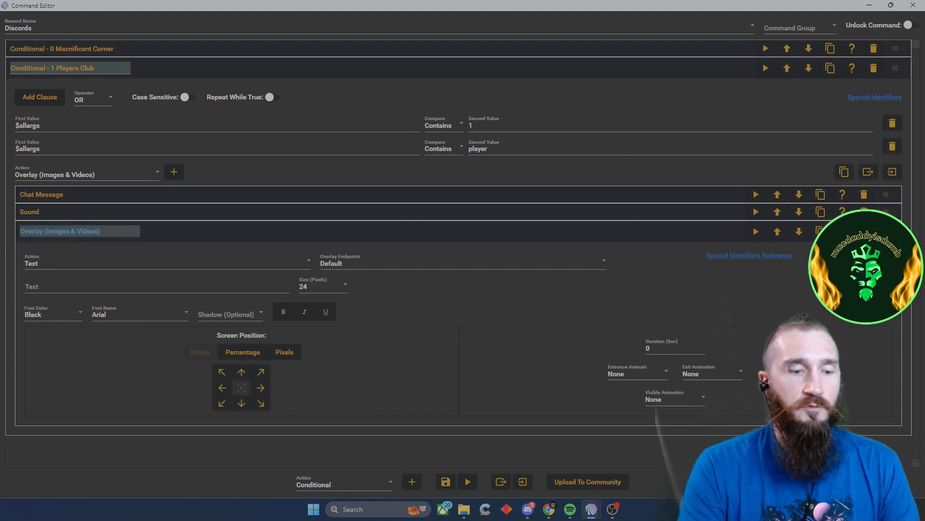
type("GIF")
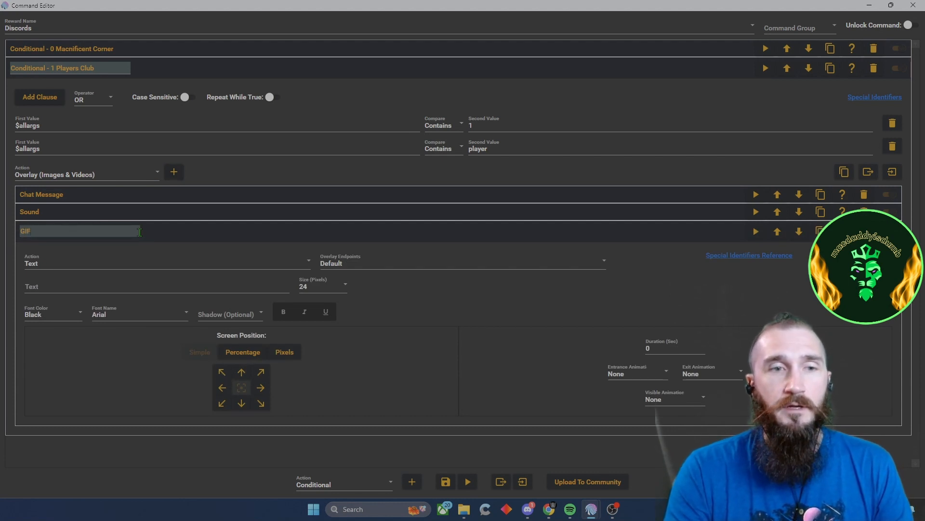
Make the GIF overlay an Image action using the file "1 - Players Club.gif"
left_click(120, 263)
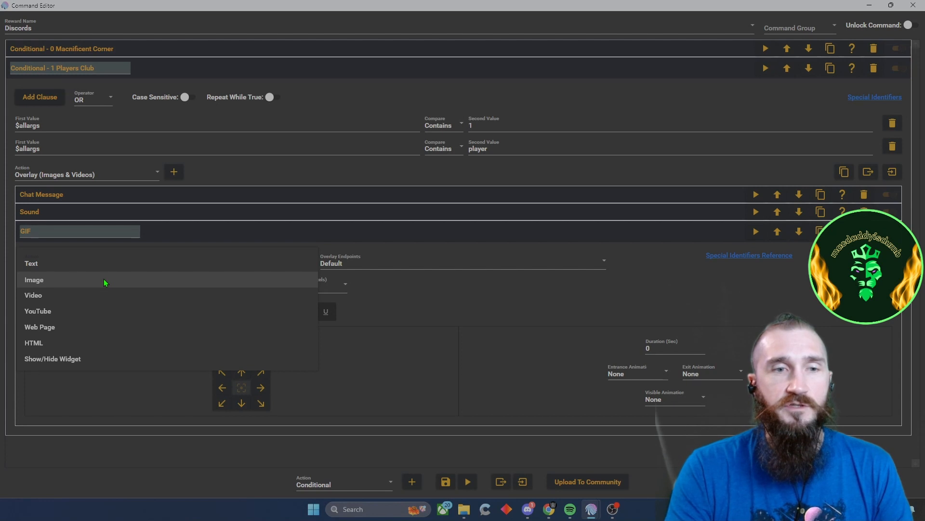
left_click(104, 279)
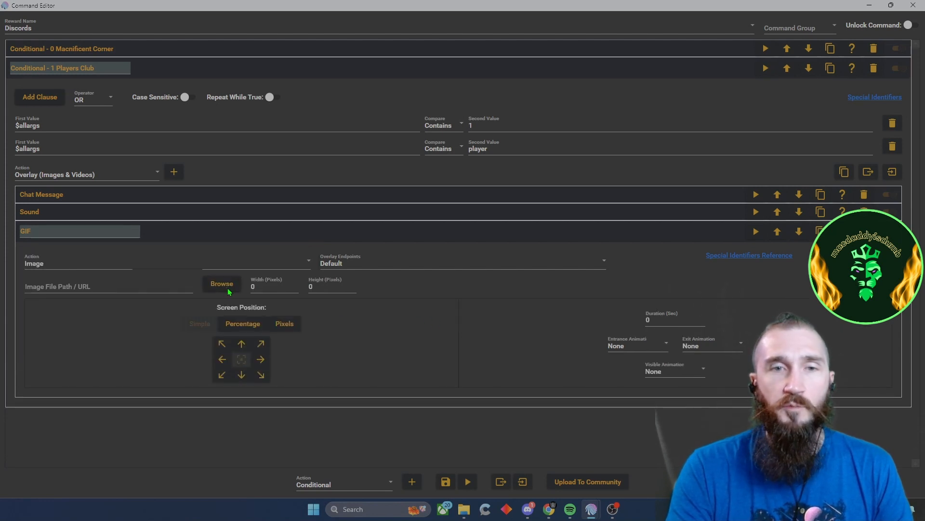
left_click(227, 284)
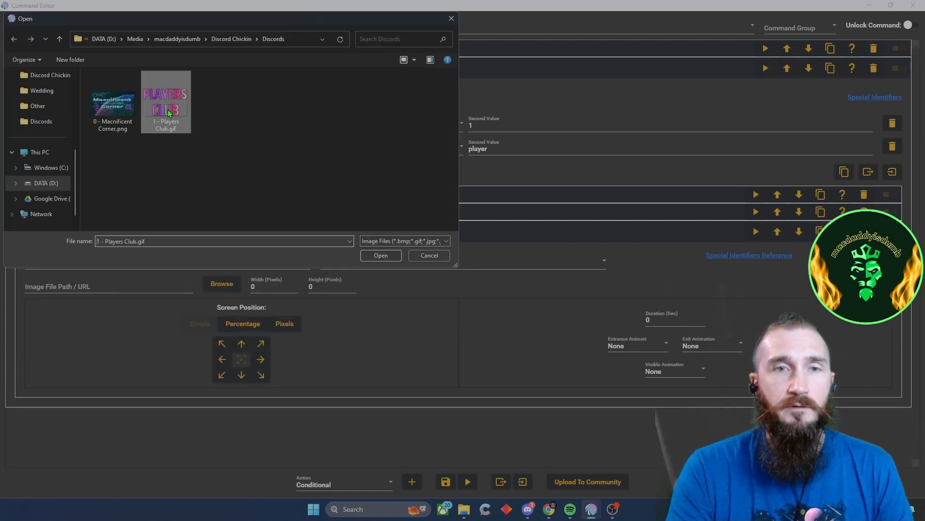
double_click(165, 108)
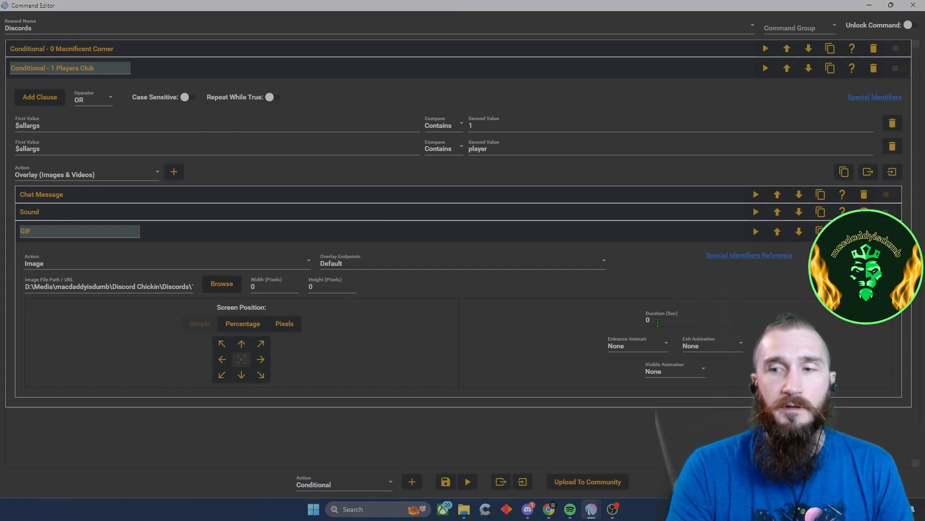
Set the GIF overlay's duration to 4 seconds and its on-screen placement to bottom center, and collapse it
left_click(310, 213)
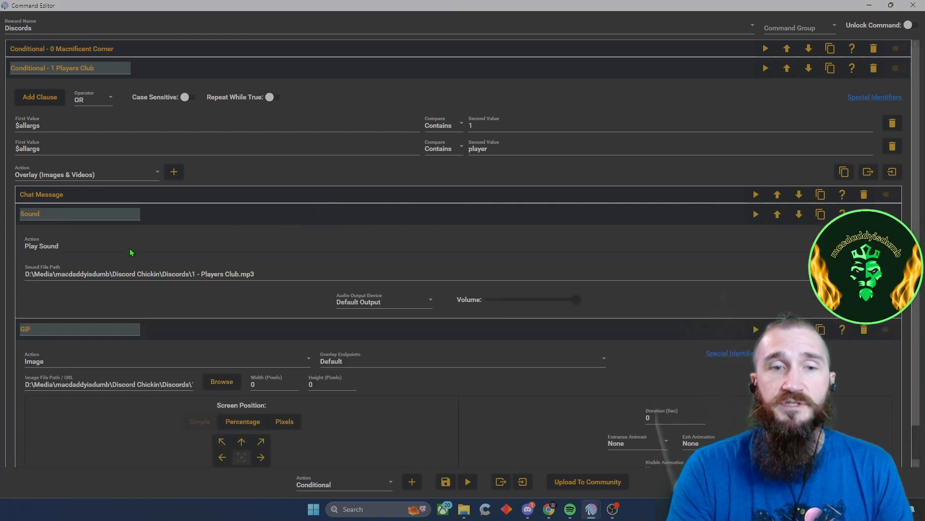
left_click(260, 217)
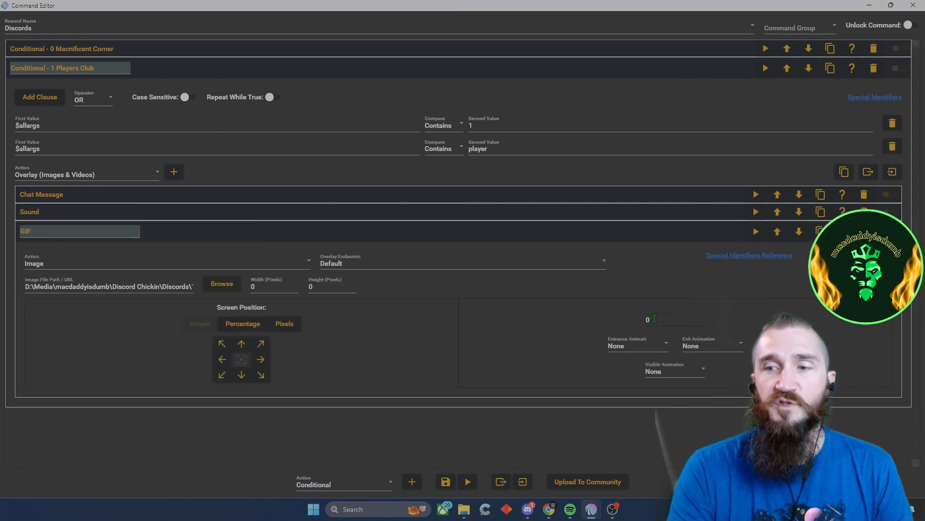
type("4")
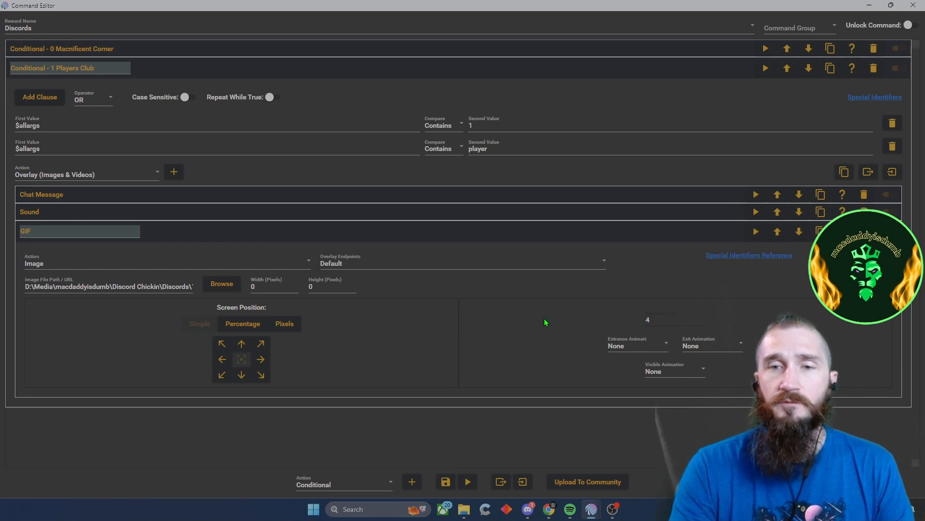
left_click(241, 378)
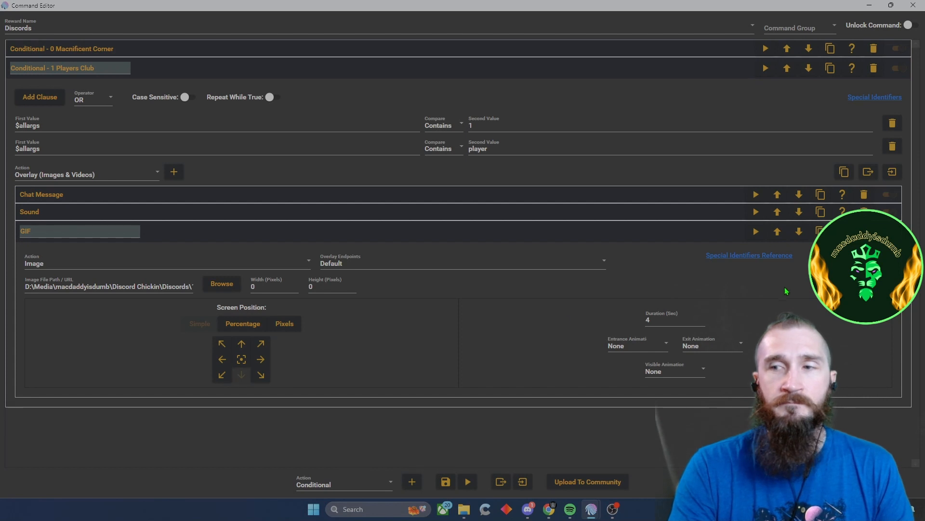
left_click(155, 237)
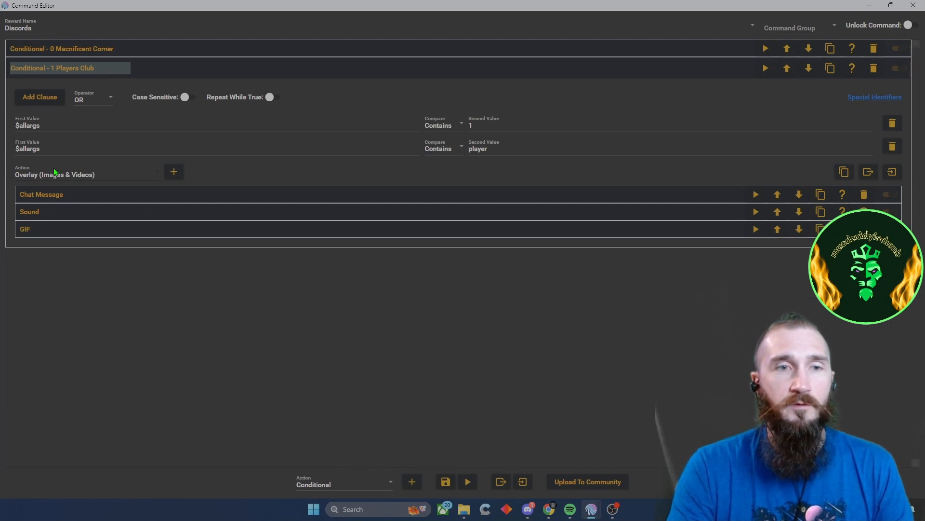
Add another Overlay (Images & Videos) action to the Players Club conditional and name it "Text on Screen"
left_click(174, 178)
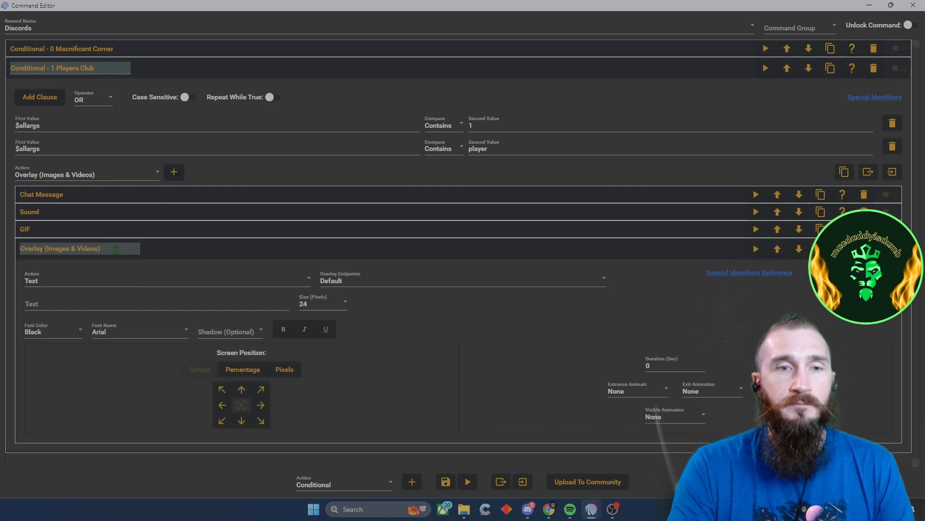
type("Tex")
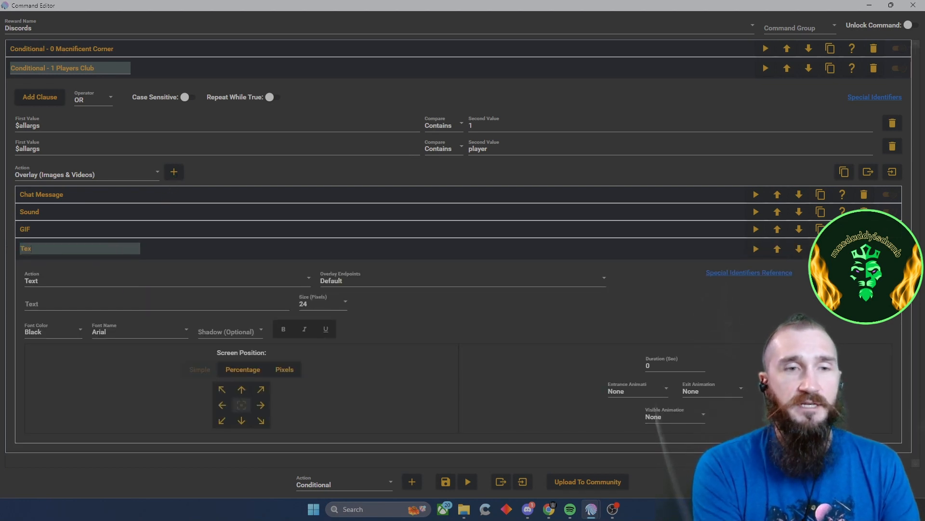
type("t on Screen")
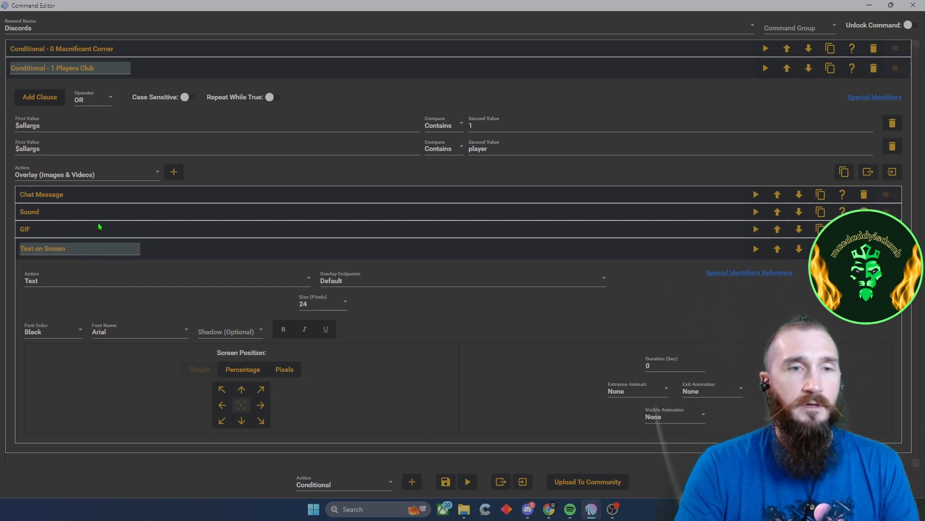
Copy the Players Club chat message into the Text on Screen overlay's text
left_click(110, 195)
triple_click(179, 252)
key("ctrl+c")
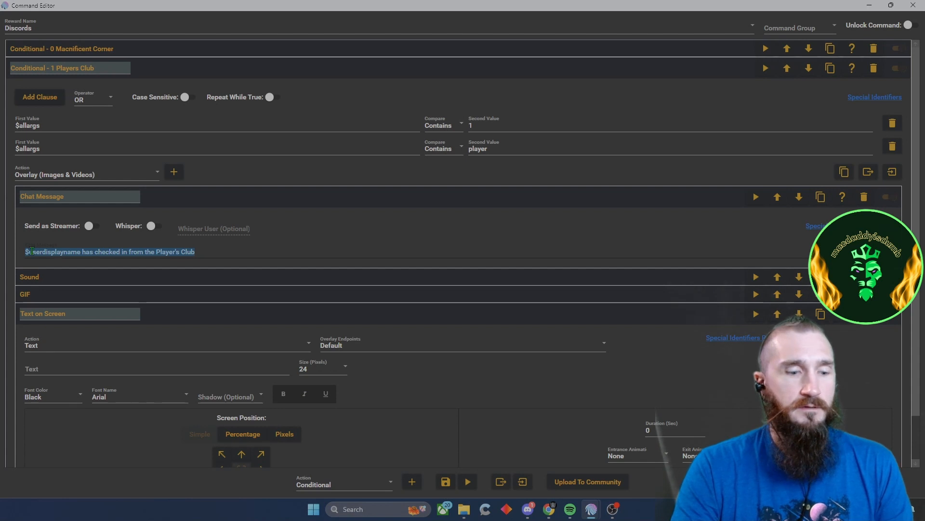
left_click(195, 197)
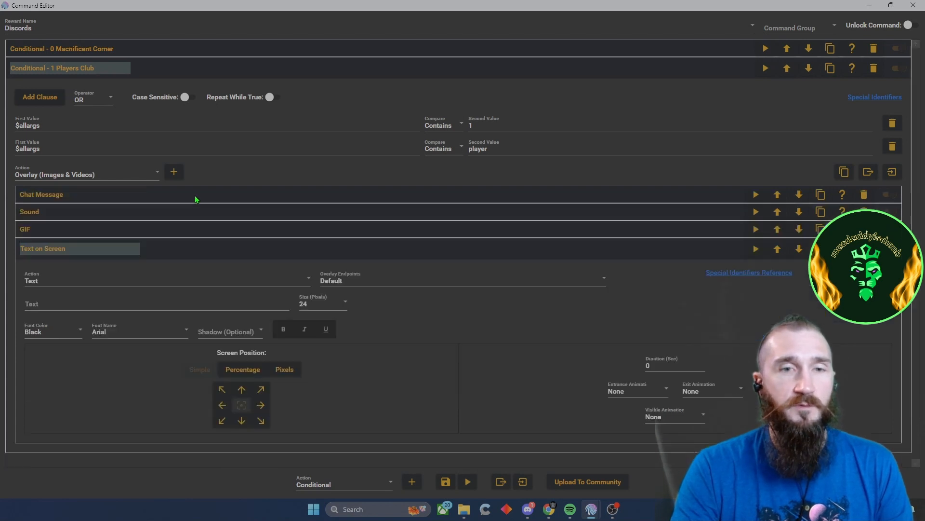
left_click(84, 301)
key("ctrl+v")
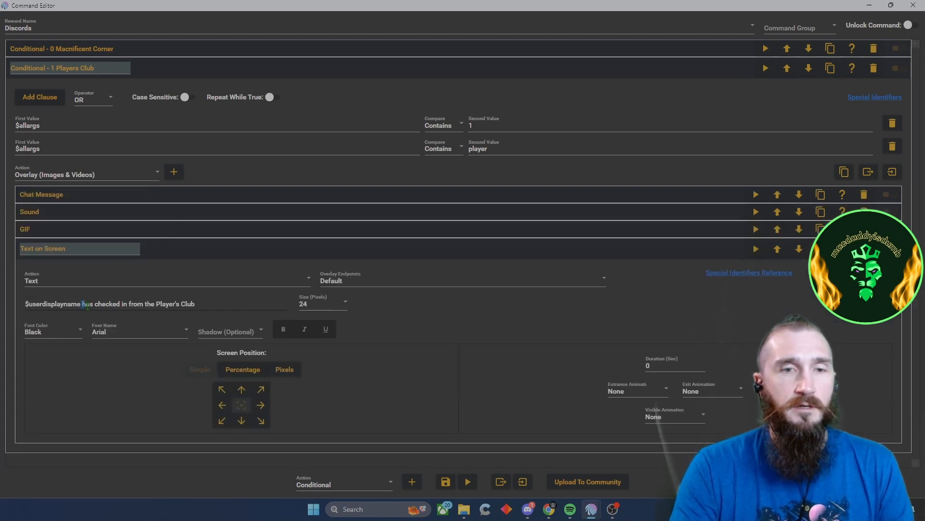
Reword the overlay text to "$userdisplayname is here from the Player's Club"
left_click_drag(86, 305, 129, 305)
type("is")
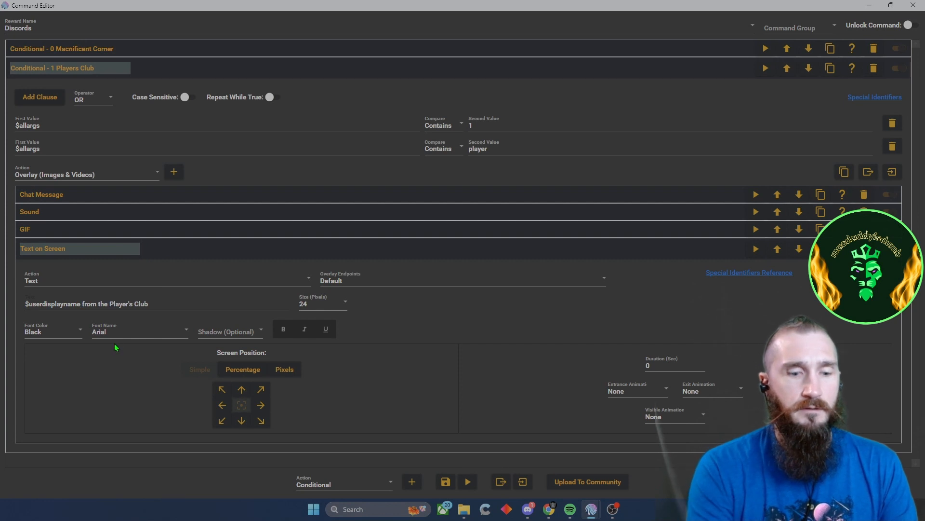
type(" here")
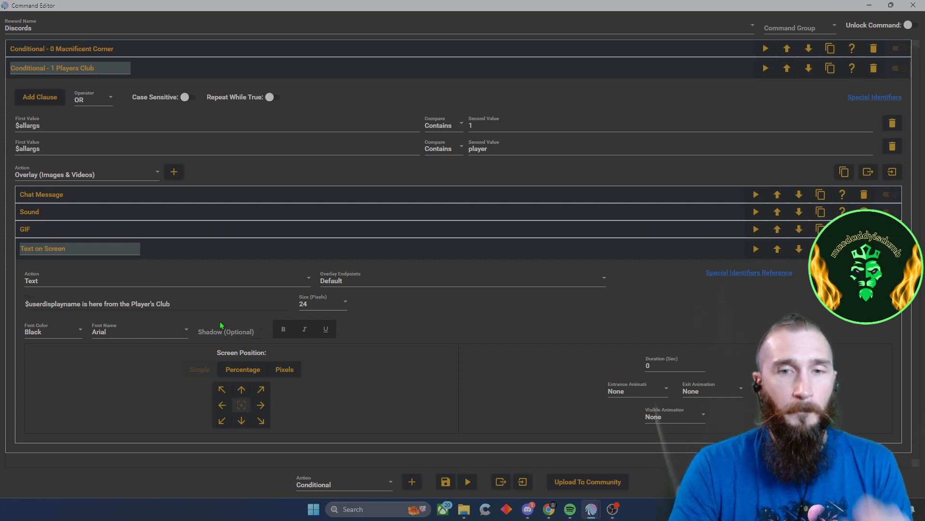
Style the overlay text with size 36, a Pink font color and a Deep Purple shadow
left_click(333, 306)
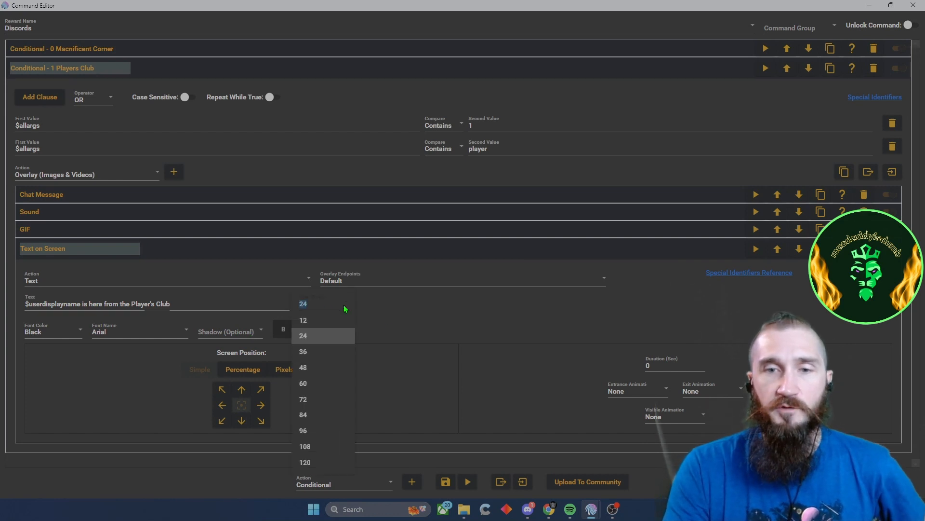
left_click(323, 355)
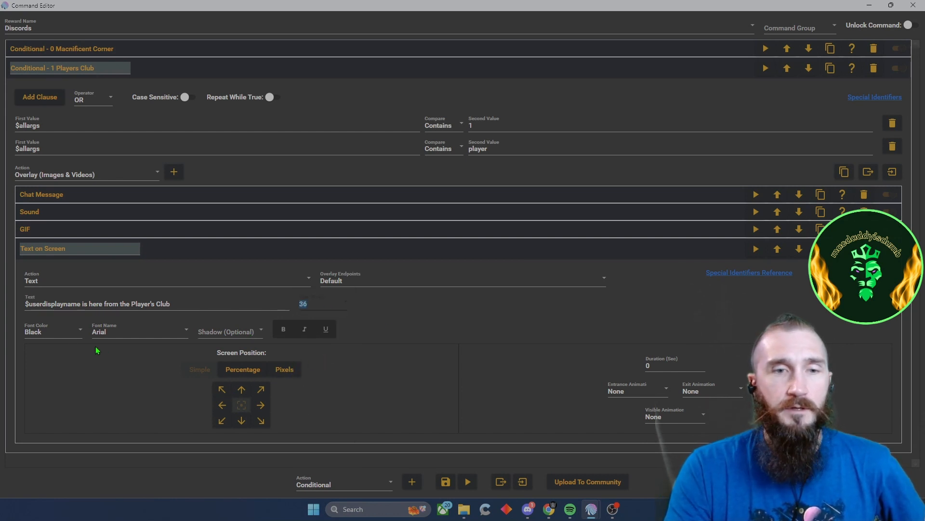
left_click(57, 332)
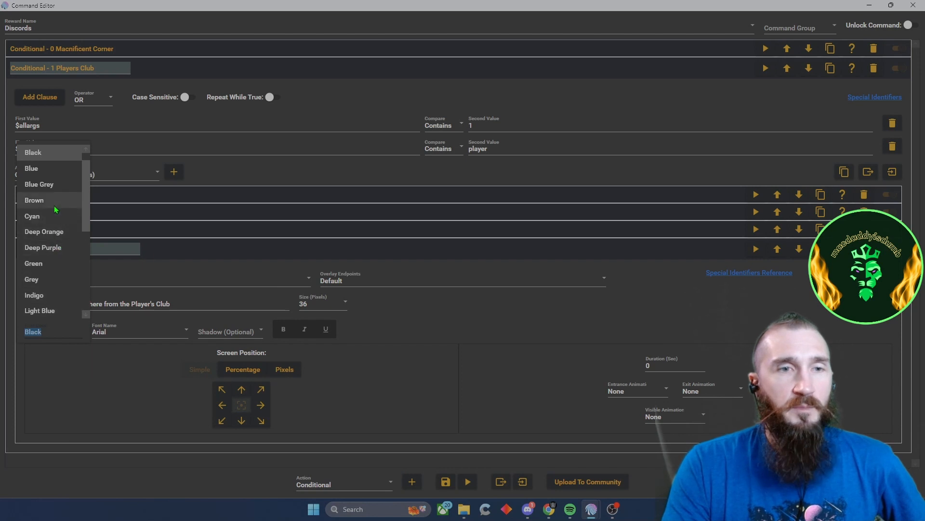
scroll(45, 203, "down", 1)
scroll(51, 265, "down", 2)
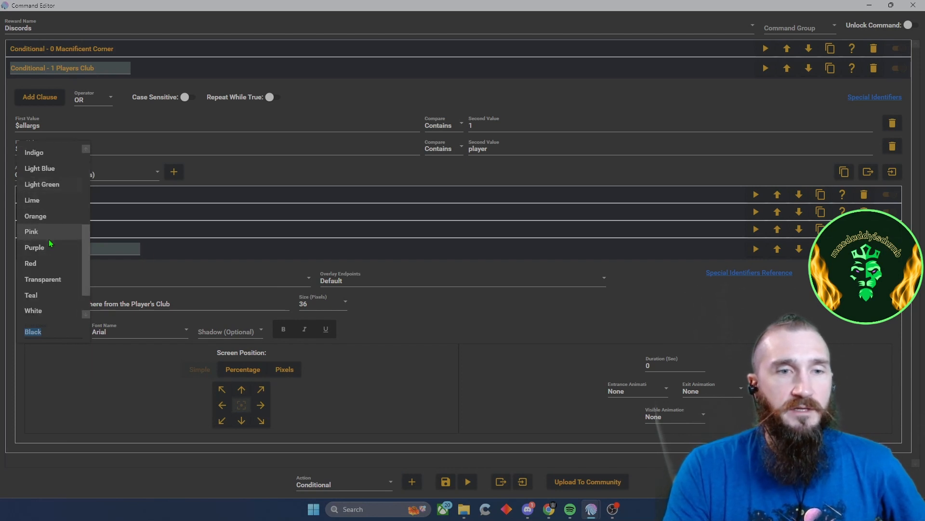
scroll(51, 263, "down", 1)
left_click(34, 200)
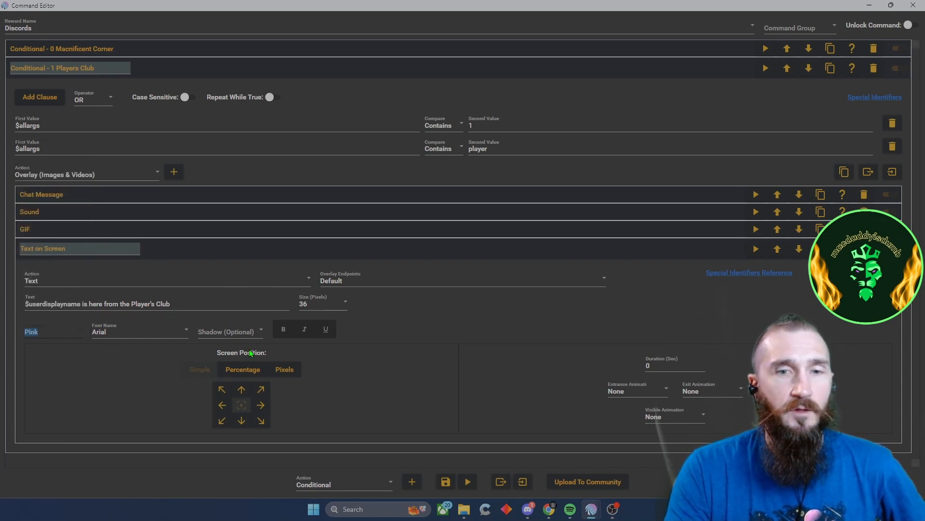
left_click(242, 332)
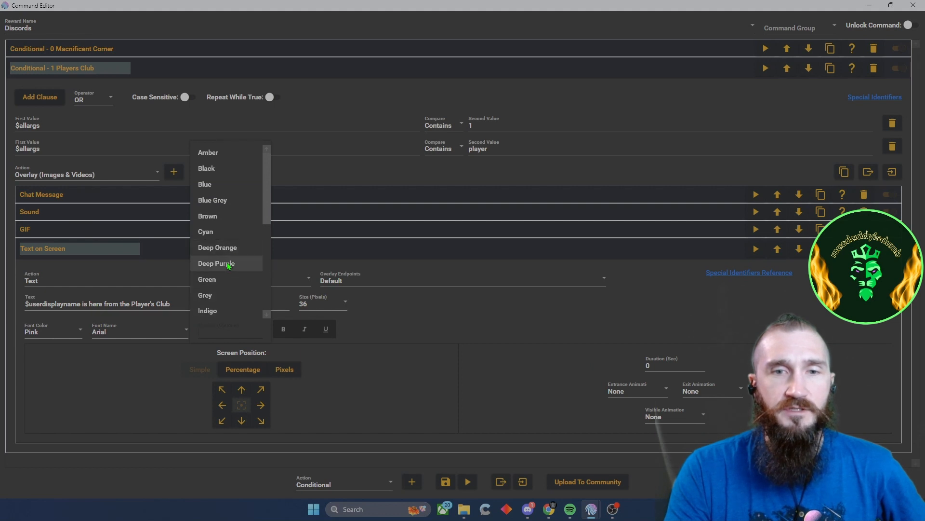
left_click(229, 263)
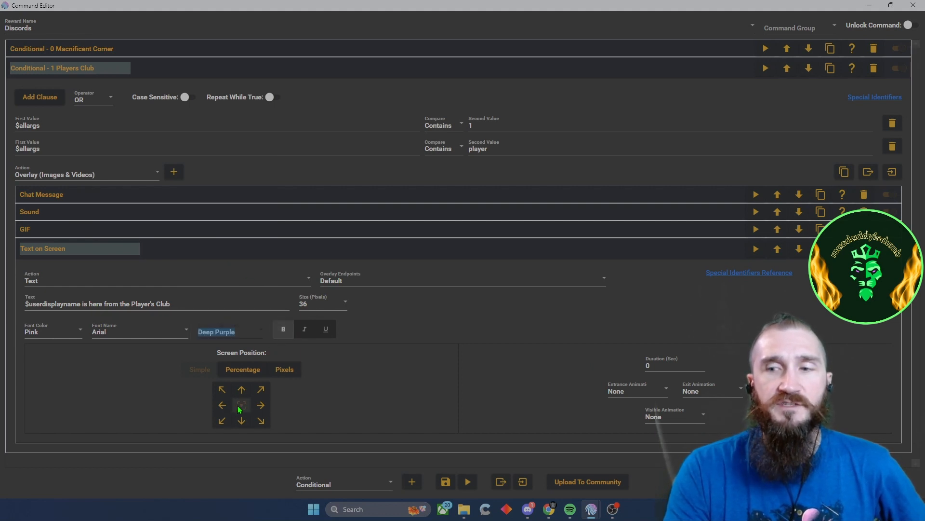
Set the Text on Screen overlay's duration to 4 seconds and collapse the action
left_click(657, 366)
type("4")
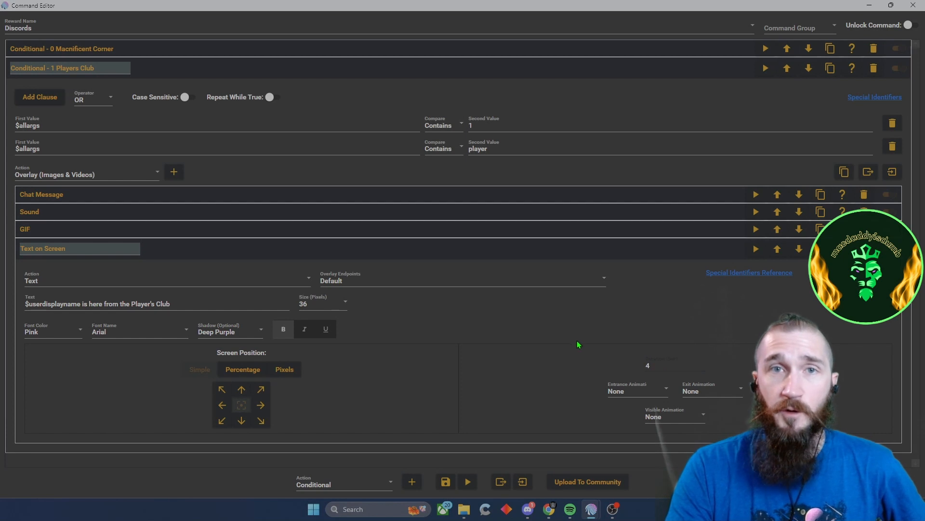
left_click(189, 248)
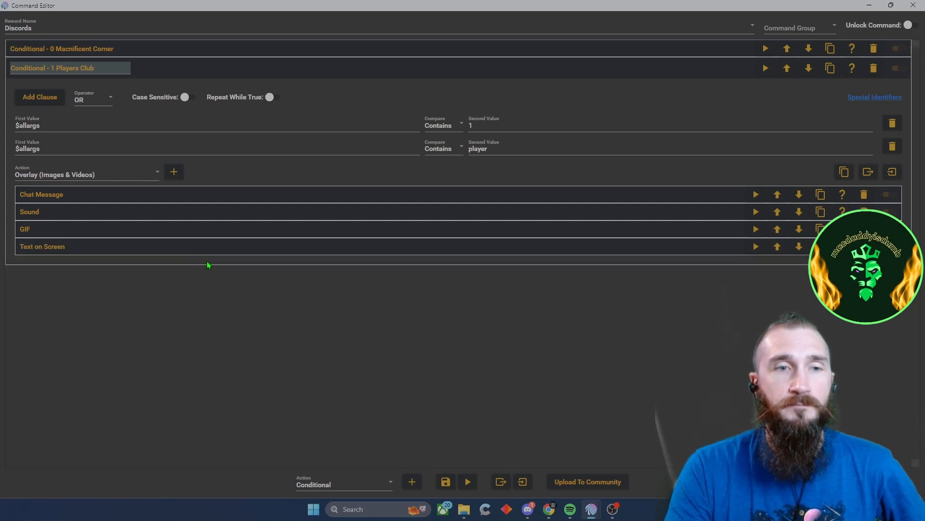
Add a File (Read & Write) action to the Players Club conditional and set it to Append To File
left_click(141, 176)
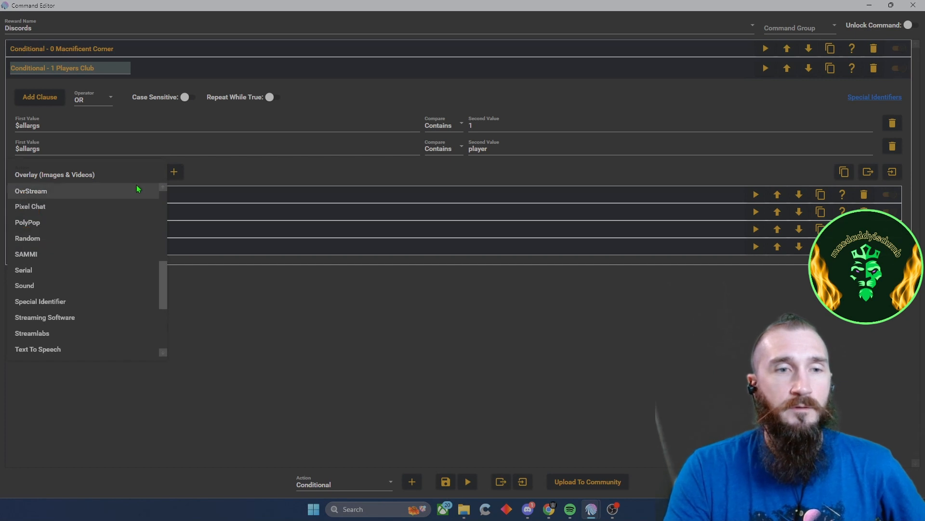
scroll(120, 236, "down", 2)
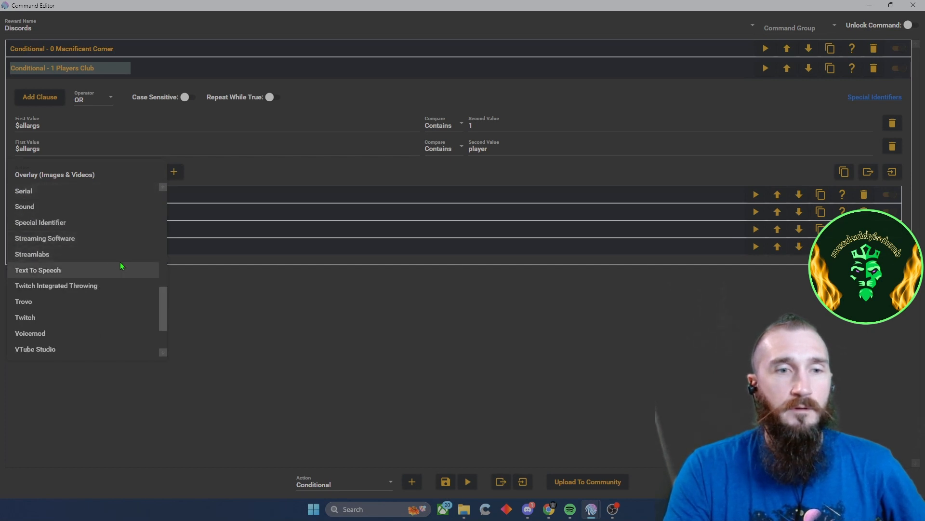
scroll(120, 262, "up", 7)
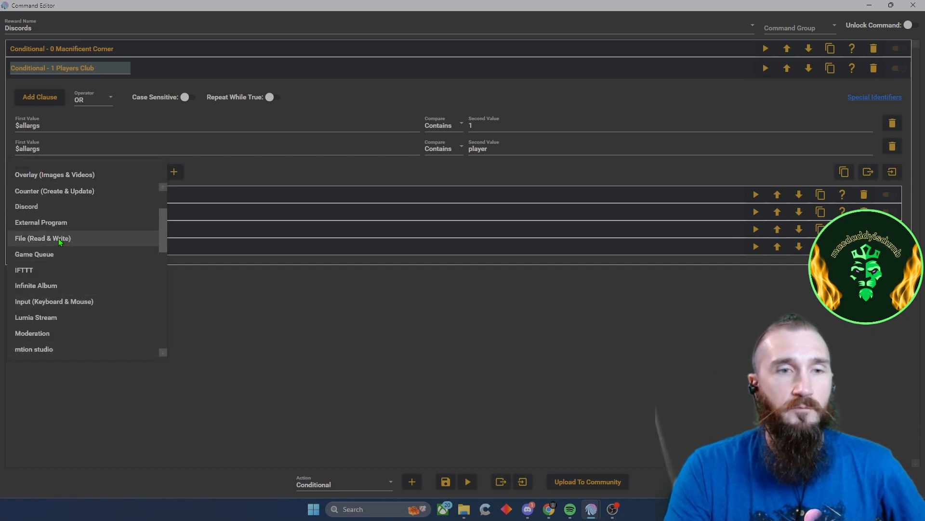
left_click(58, 238)
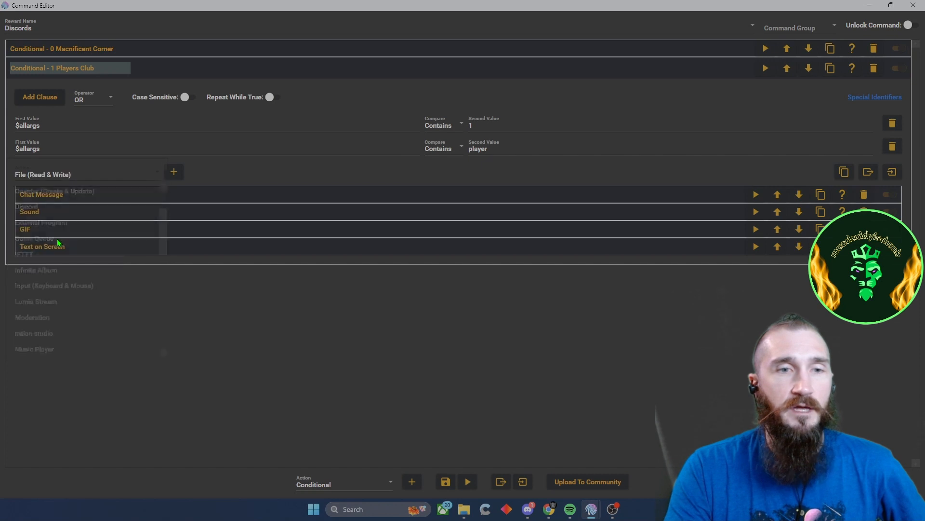
left_click(175, 173)
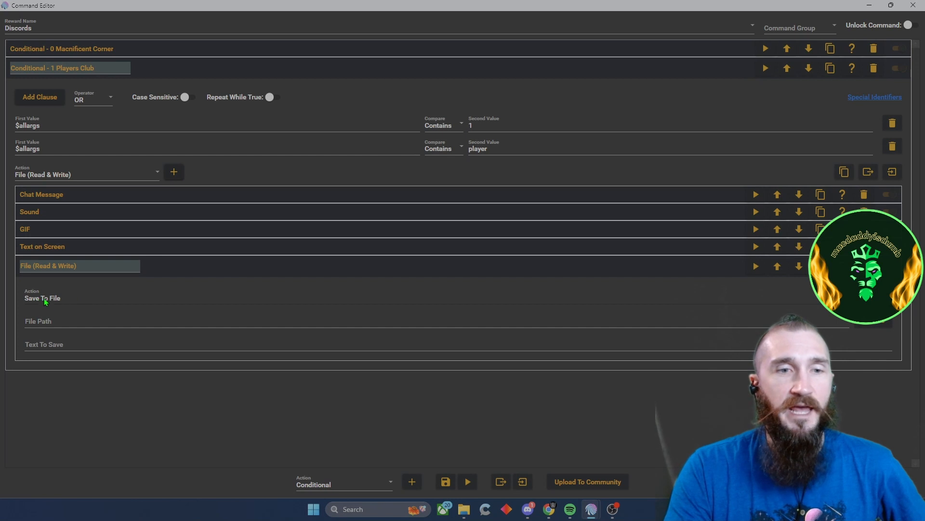
left_click(59, 299)
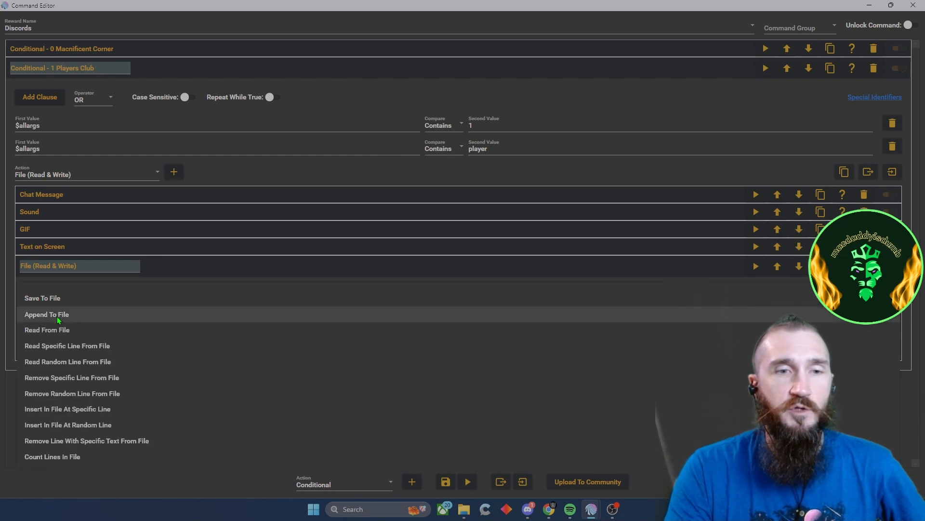
left_click(74, 314)
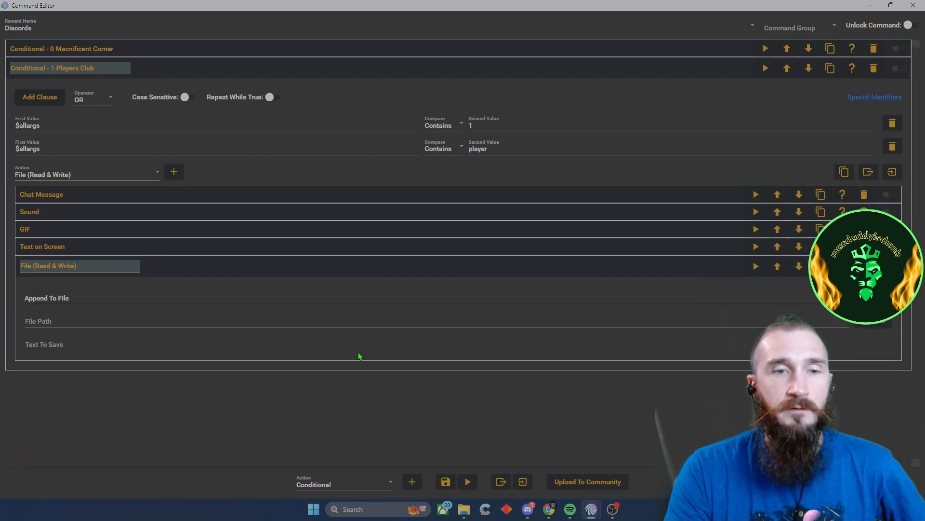
Choose the existing "1 - Players Club.txt" in the Discords folder as the file path, accepting the replacement
left_click(868, 327)
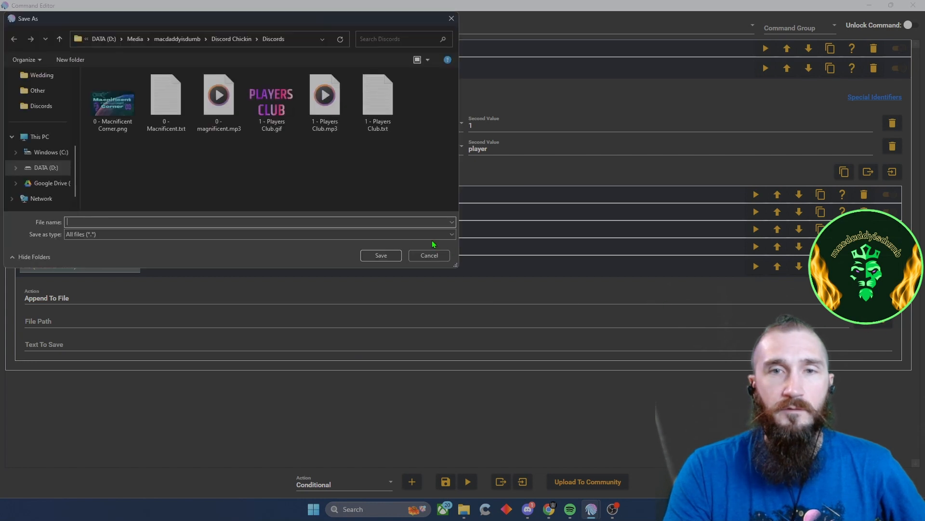
double_click(378, 107)
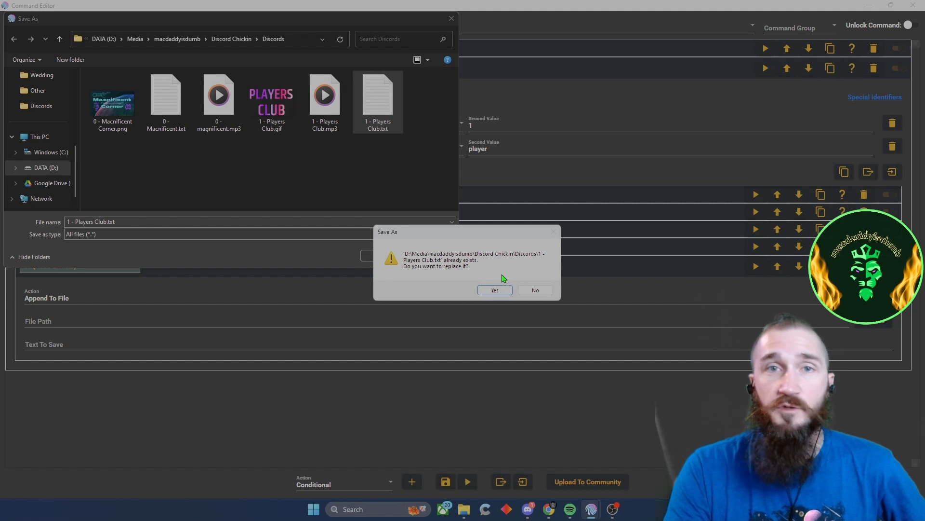
left_click(493, 290)
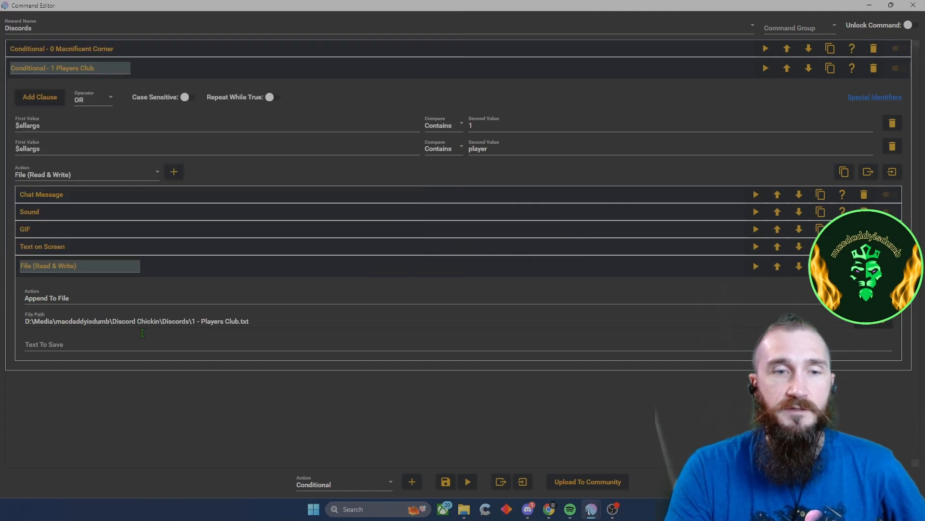
Enter "@$userdisplayname" as the text to save in the file action and collapse it
left_click(126, 342)
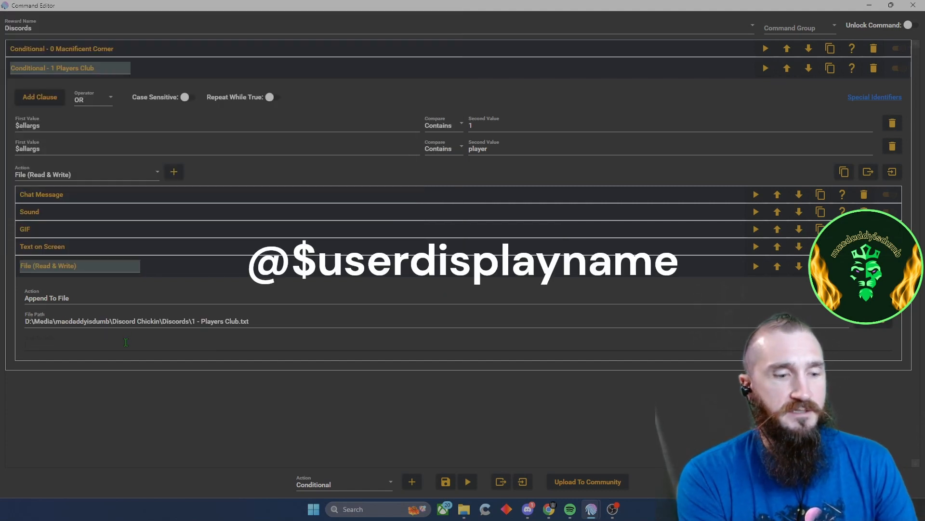
type("@")
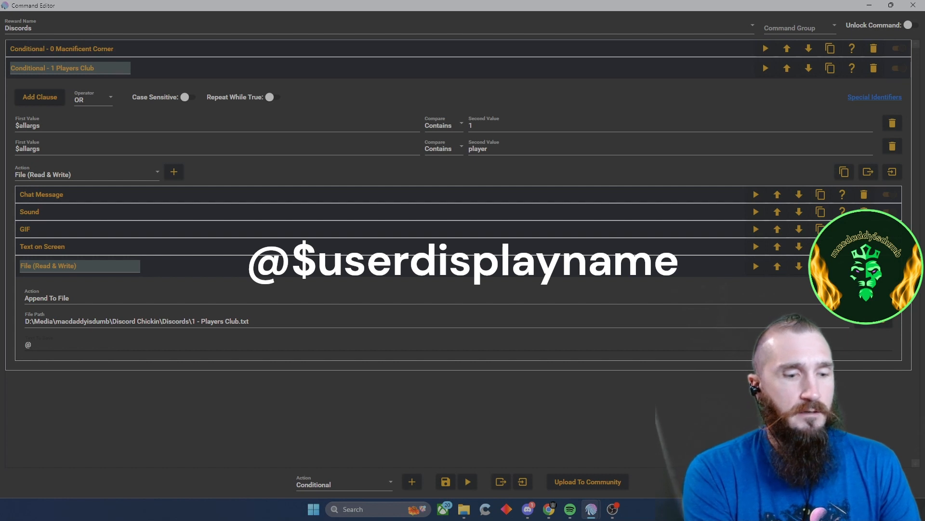
type("$user")
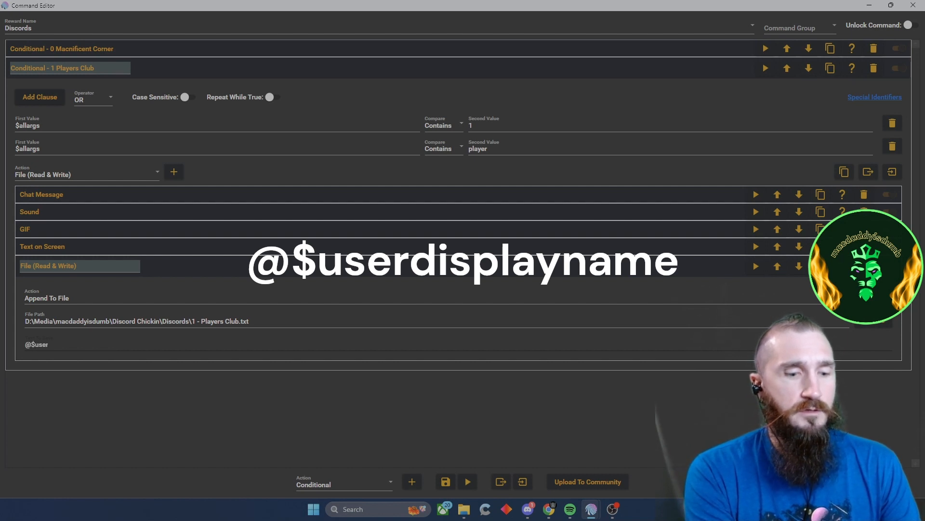
type("dipla")
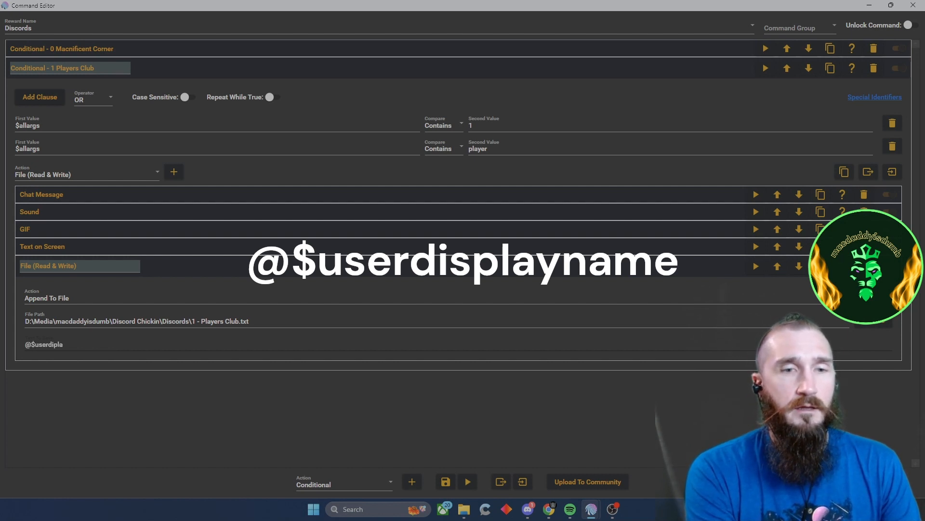
key("BackSpace")
key("BackSpace")
key("BackSpace")
type("splayname")
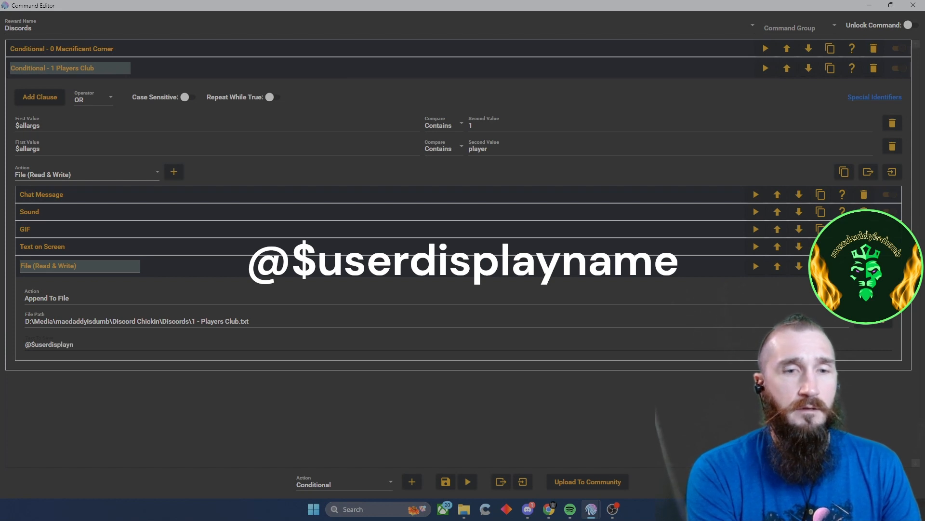
left_click(215, 267)
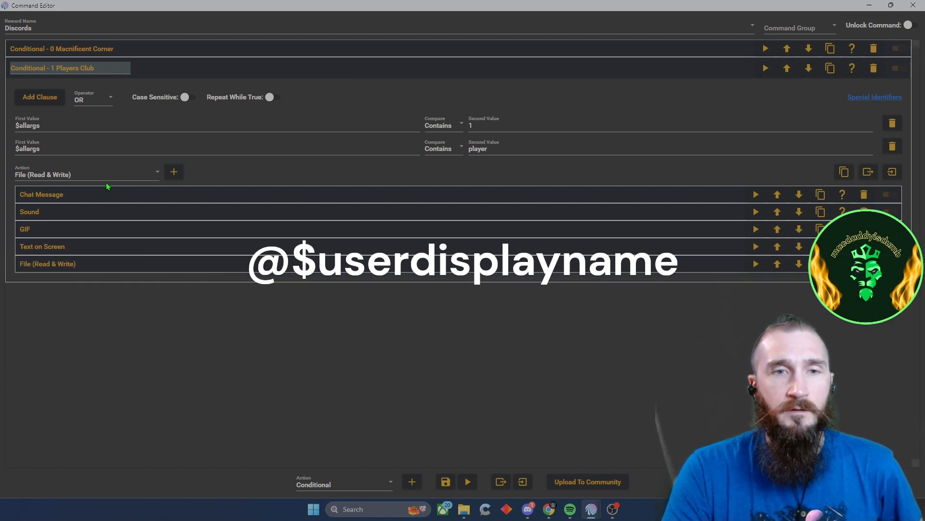
Add a Wait action to the Players Club conditional, set its wait time to 4.5, and collapse it
left_click(152, 172)
scroll(76, 259, "down", 3)
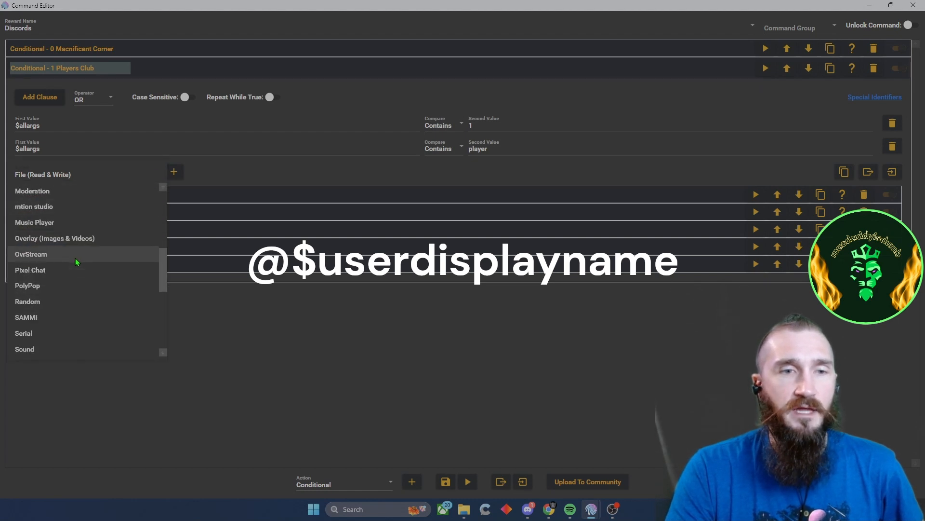
scroll(61, 311, "down", 3)
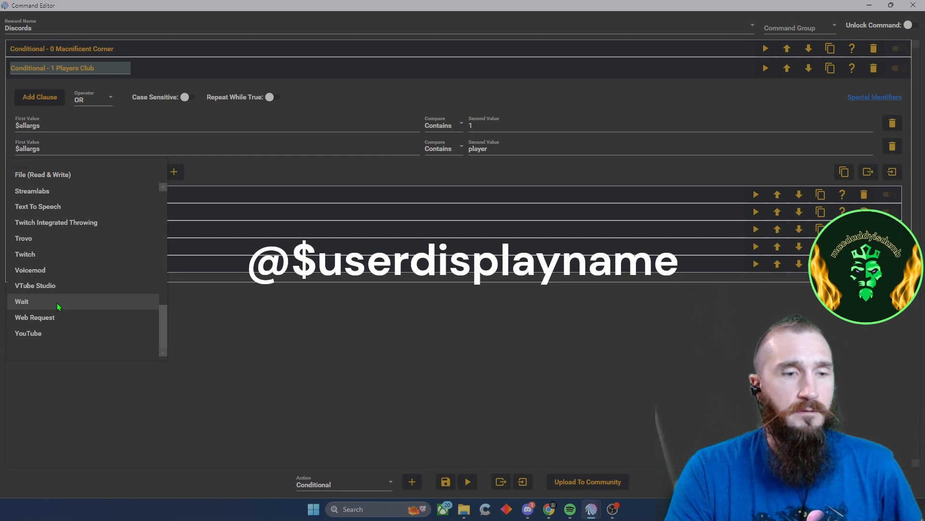
left_click(57, 303)
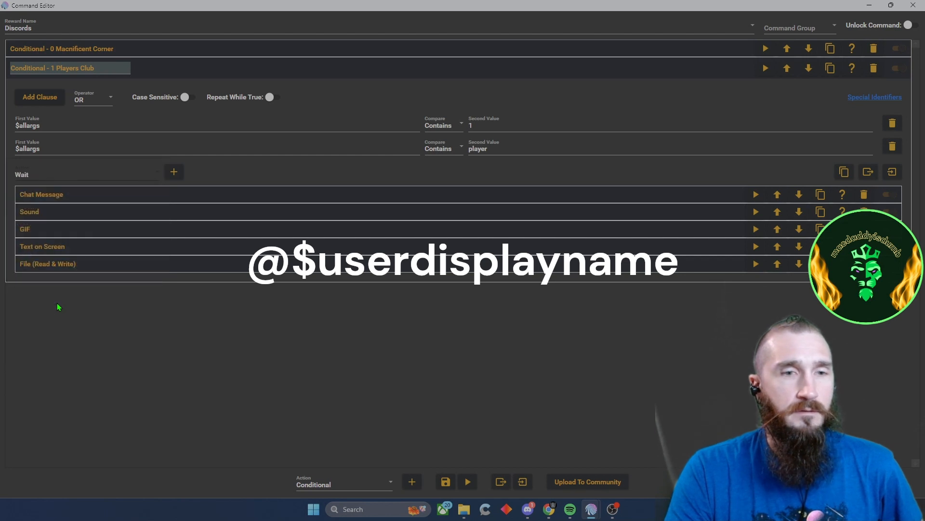
left_click(174, 172)
left_click(118, 314)
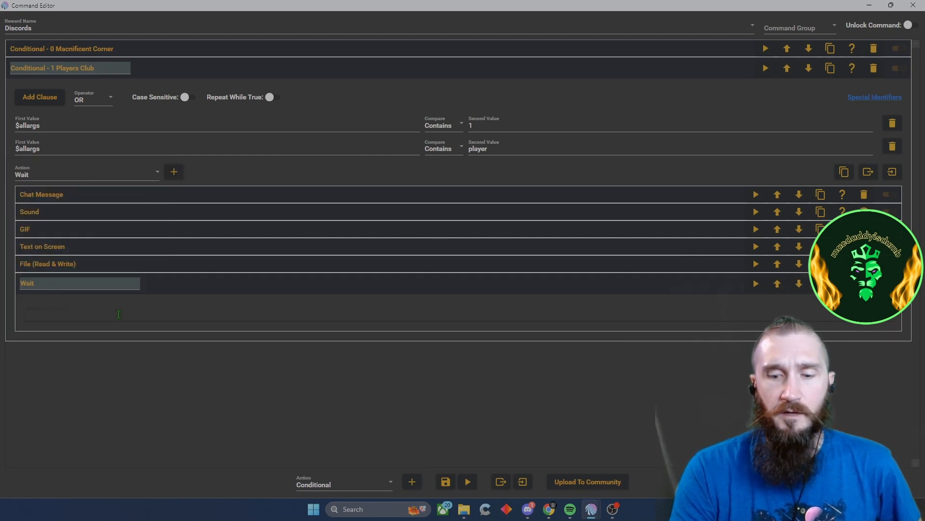
type("4.5")
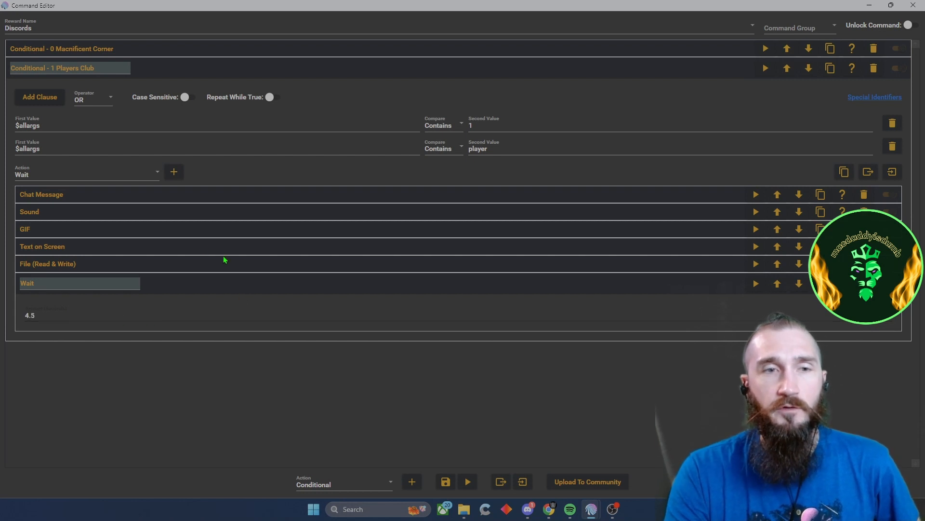
left_click(172, 285)
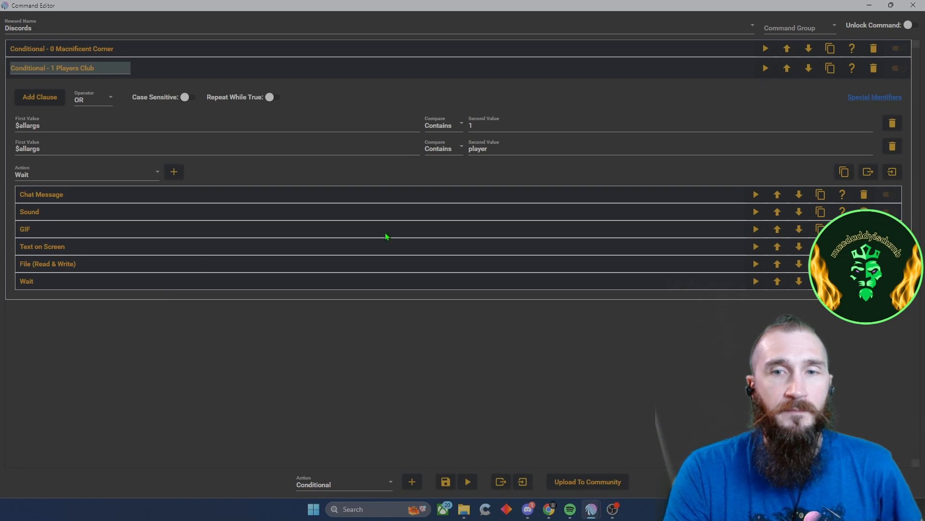
Test the Text on Screen action and check the Sound action's volume in the Players Club conditional
left_click(756, 246)
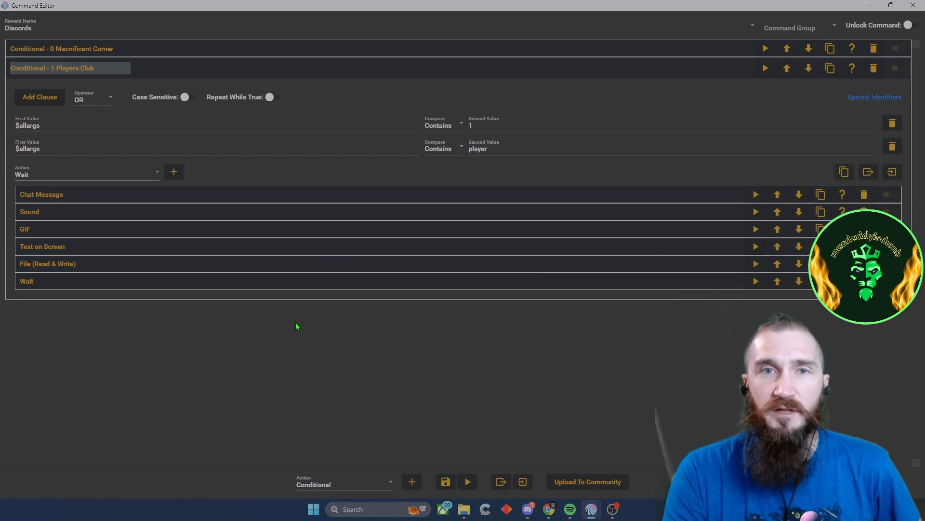
left_click(173, 213)
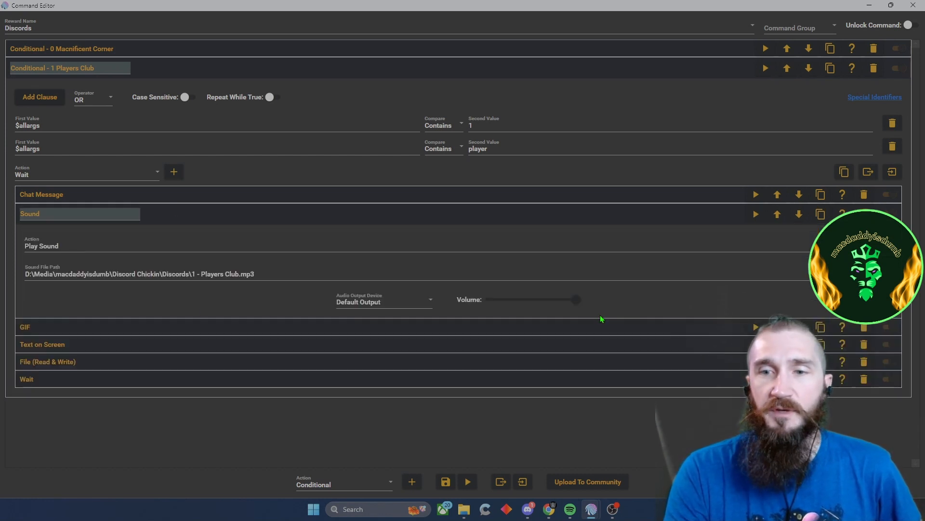
mouse_move(578, 303)
left_mouse_down()
mouse_move(542, 306)
mouse_move(589, 312)
left_mouse_up()
left_click(498, 215)
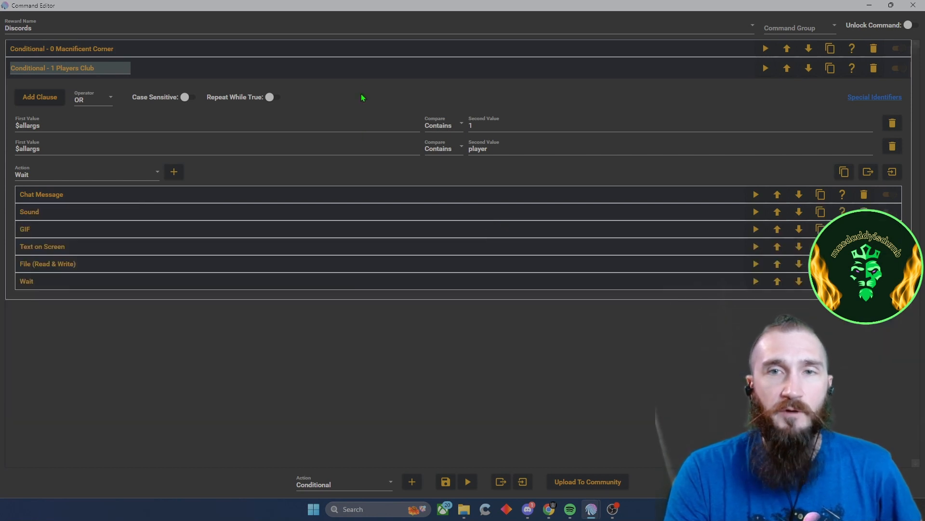
Save the Discords command with the Players Club conditional collapsed and minimize the main window
left_click(362, 76)
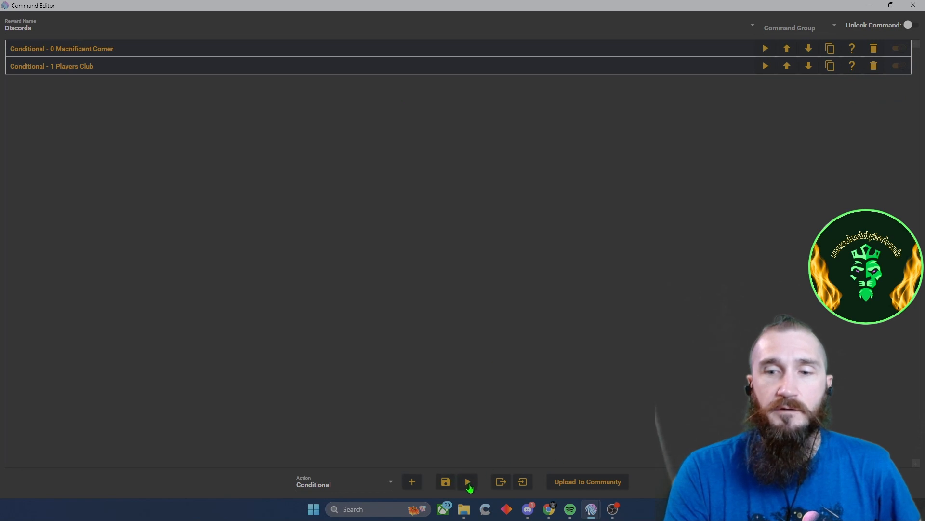
left_click(446, 488)
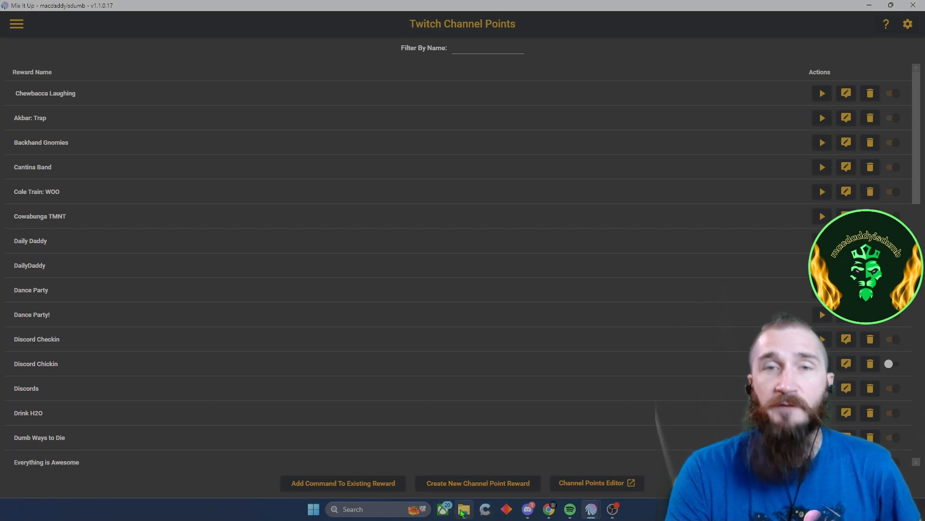
mouse_move(462, 512)
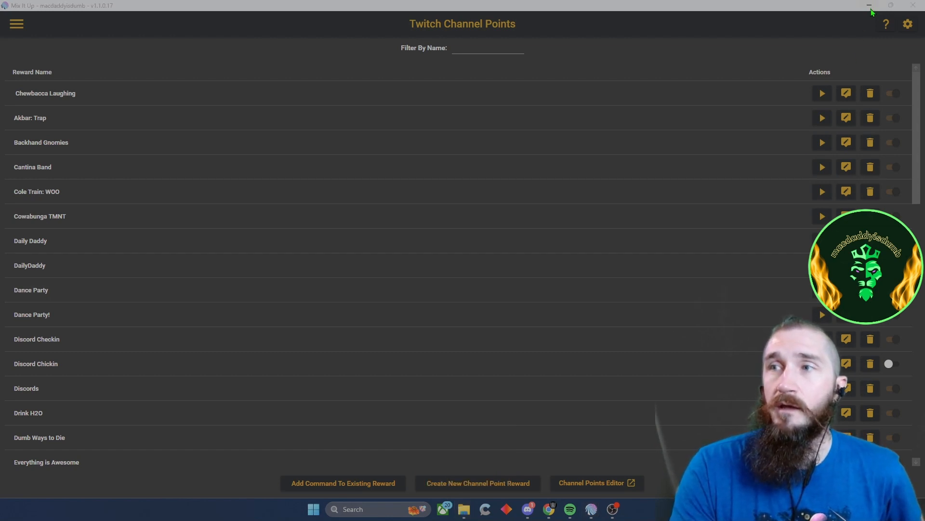
left_click(870, 6)
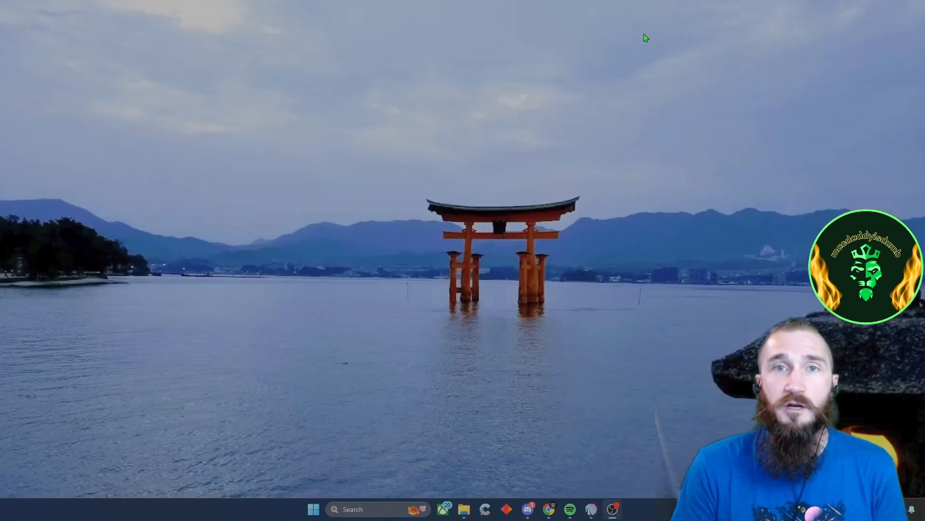